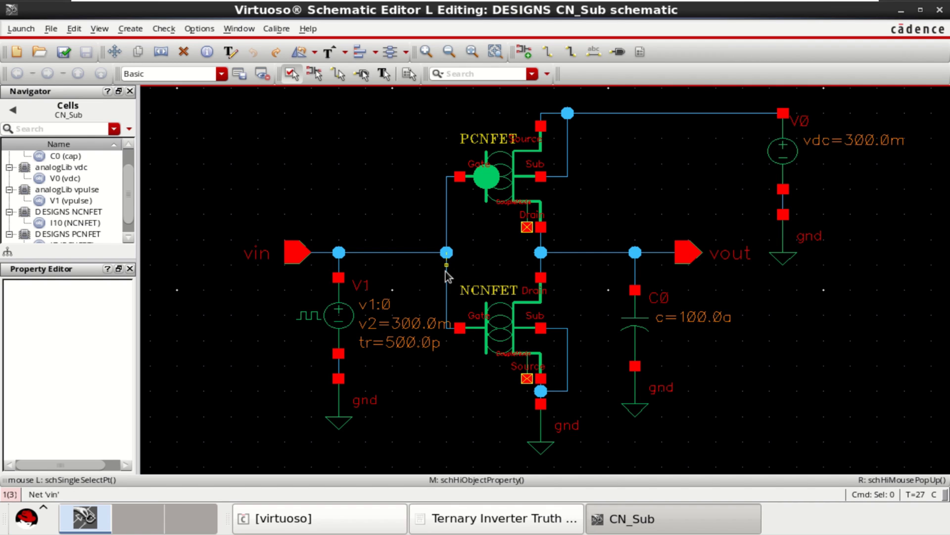
# - Select the V0 supply, then view the chirality, CNT diameter and threshold voltage table in the Ternary Inverter Truth Table PDF
pyautogui.click(790, 153)
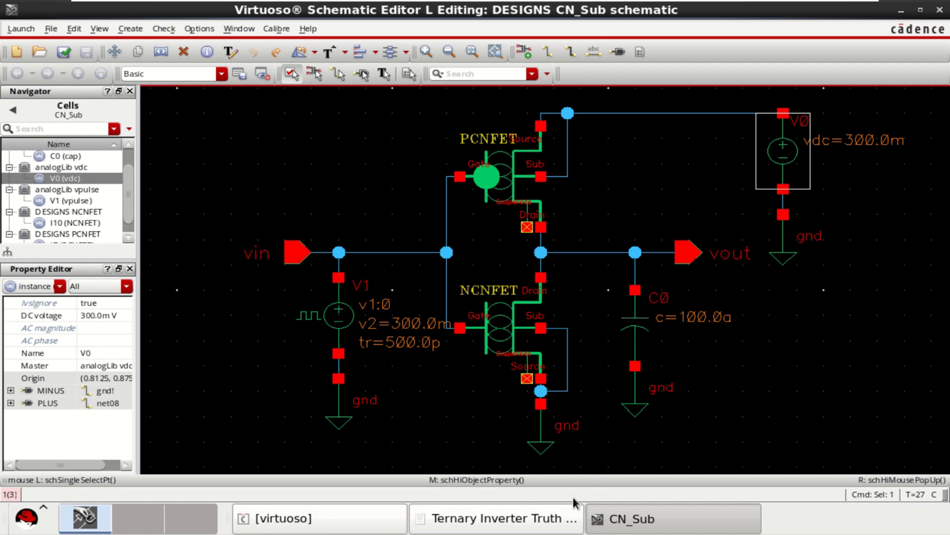
pyautogui.click(558, 520)
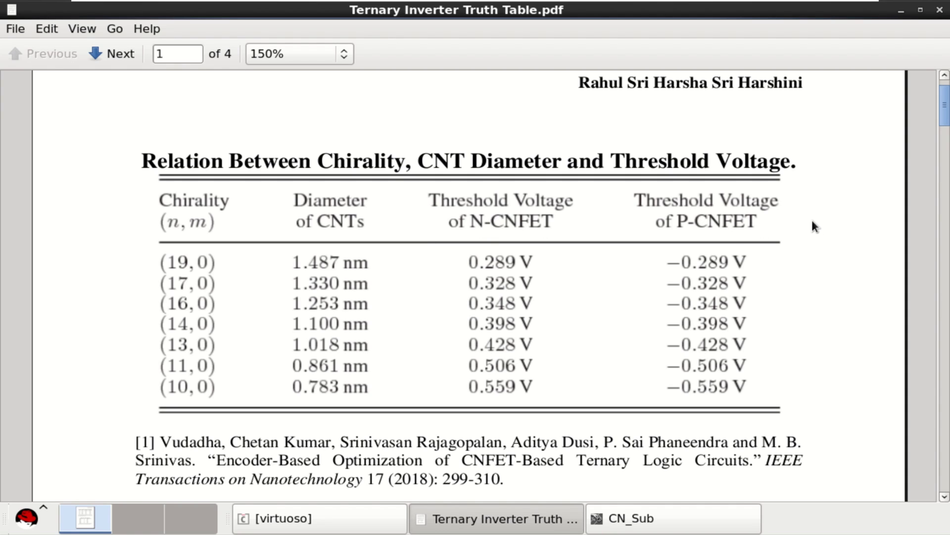
pyautogui.click(900, 12)
pyautogui.click(643, 166)
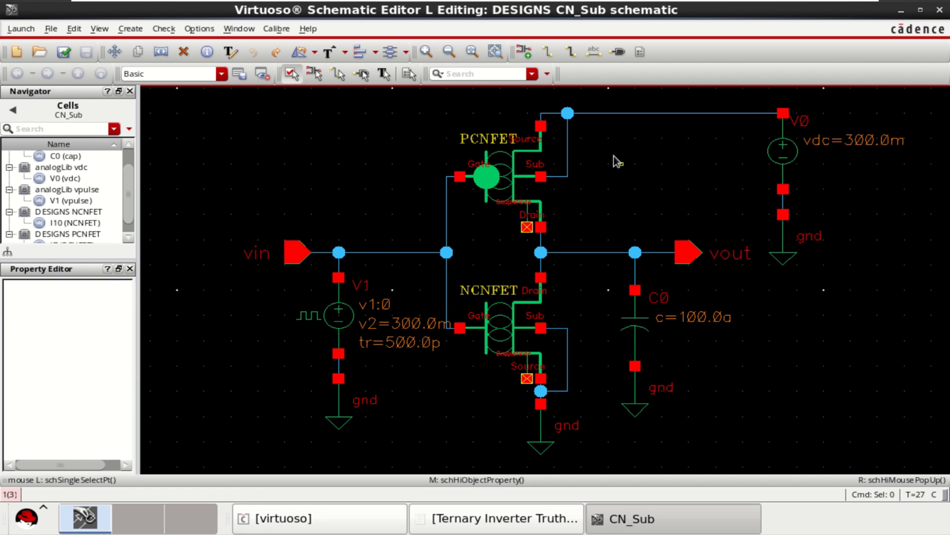
# - Open the PCNFET's object properties, show its veriloga CDF parameters and check the n1 value
pyautogui.click(489, 167)
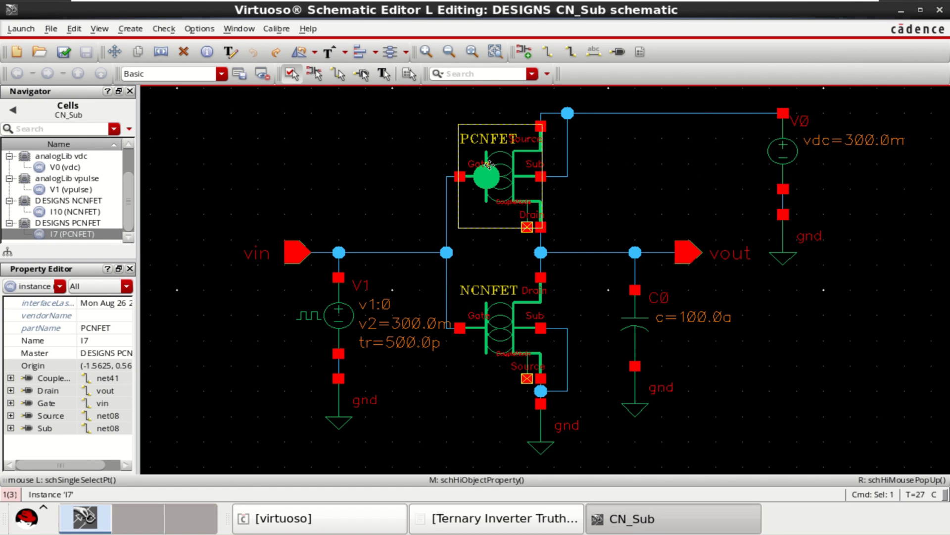
pyautogui.middleClick(489, 166)
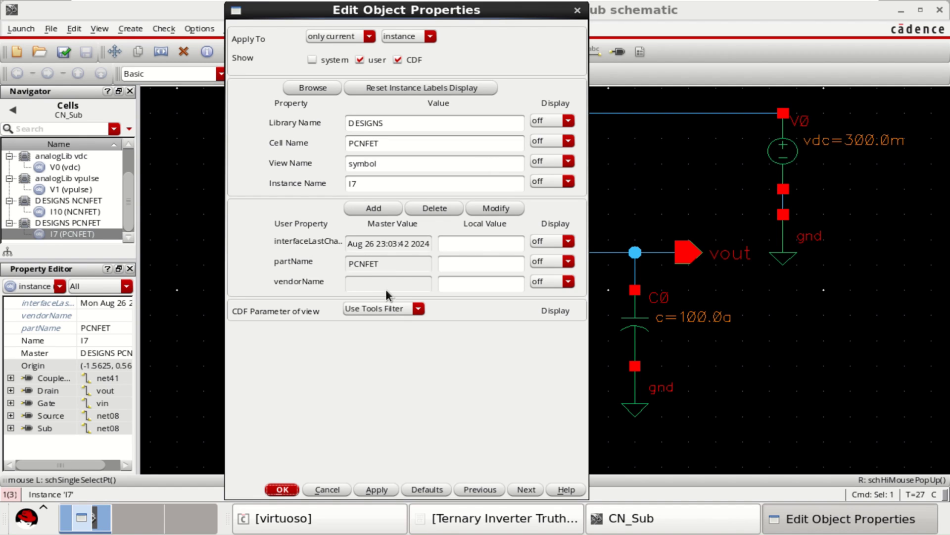
pyautogui.click(399, 309)
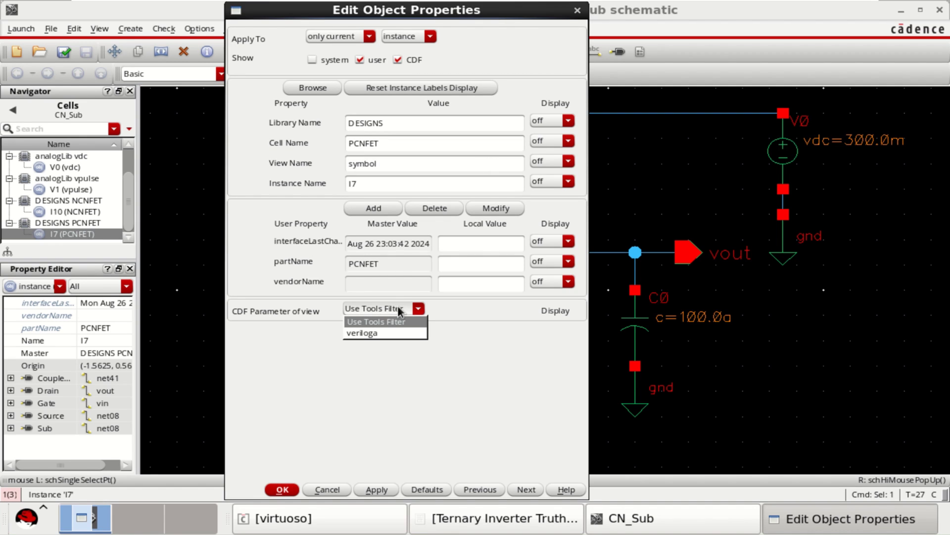
pyautogui.click(381, 336)
pyautogui.scroll(-3, 379, 347)
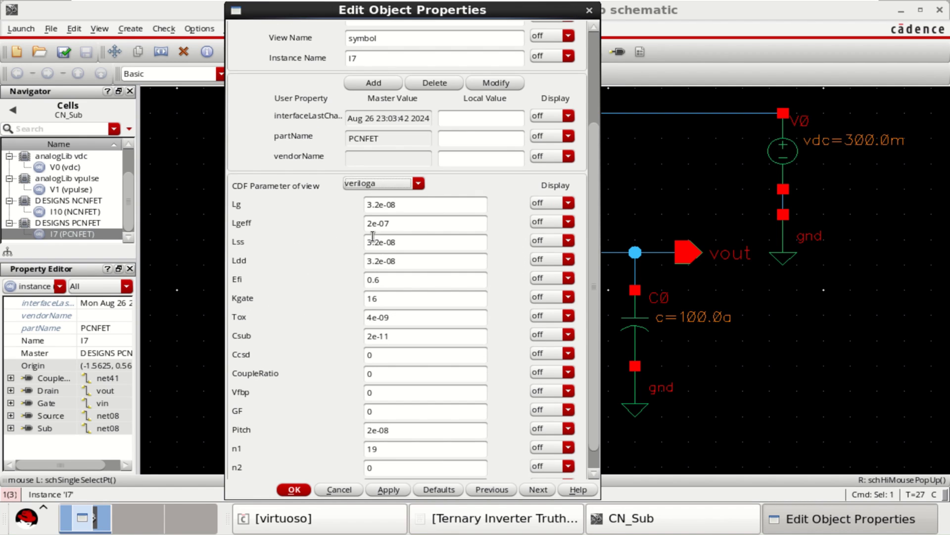
pyautogui.scroll(-1, 402, 362)
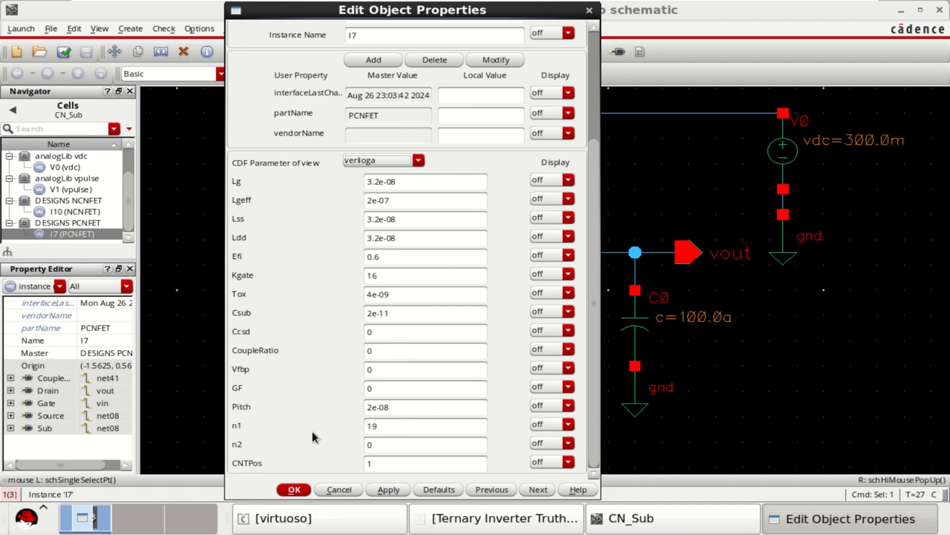
pyautogui.moveTo(392, 432); pyautogui.dragTo(352, 431)
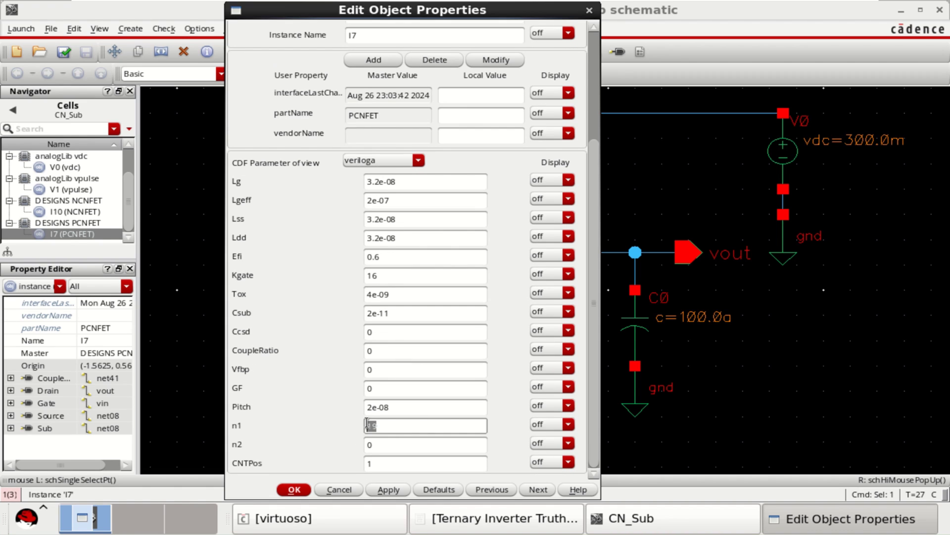
# - Compare the PCNFET's n1 with the P-CNFET threshold voltages in the PDF table, then accept its properties
pyautogui.click(510, 520)
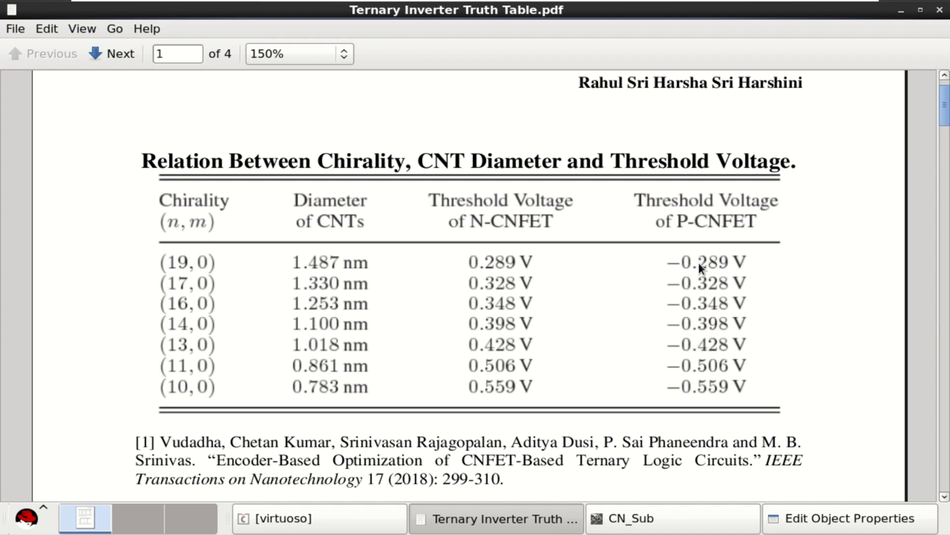
pyautogui.click(602, 519)
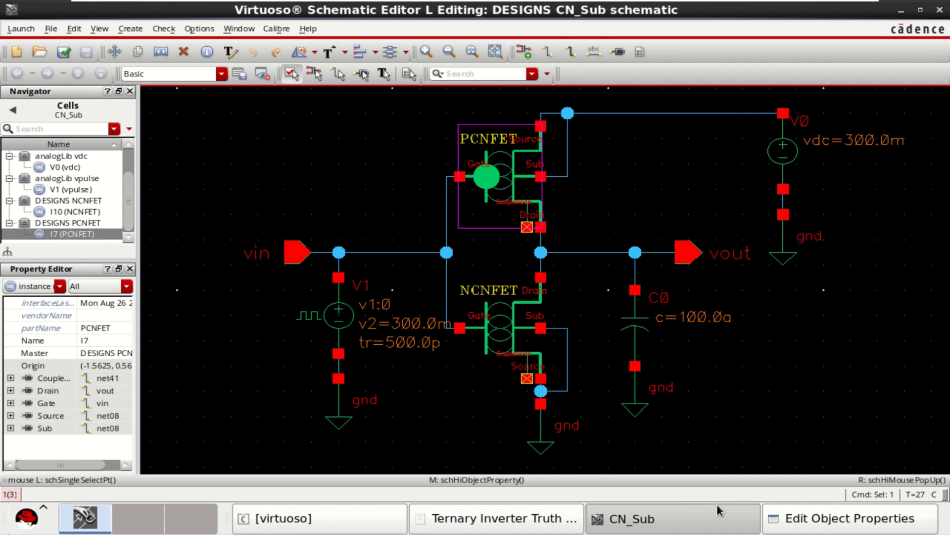
pyautogui.click(827, 519)
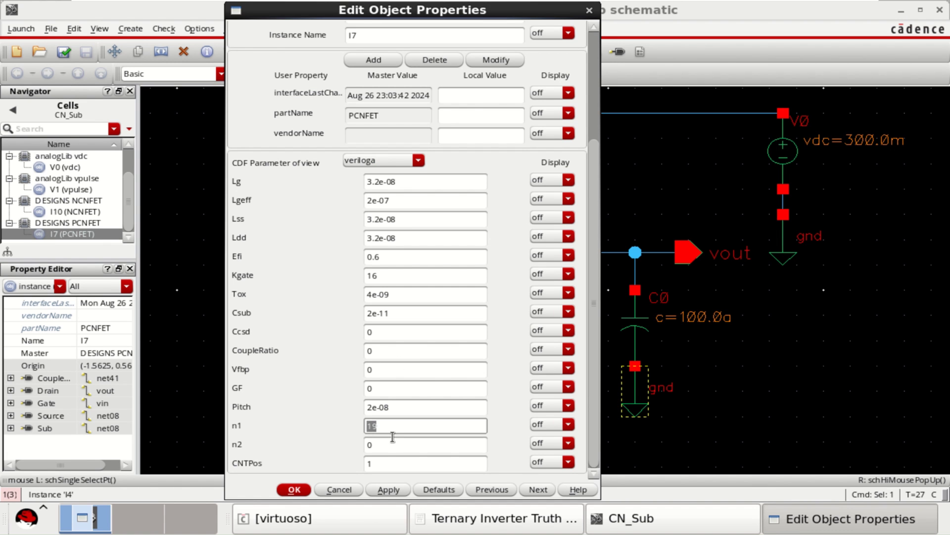
pyautogui.click(294, 489)
# - Open the NCNFET's object properties, show its veriloga CDF parameters and check the n1 and n2 values
pyautogui.click(490, 346)
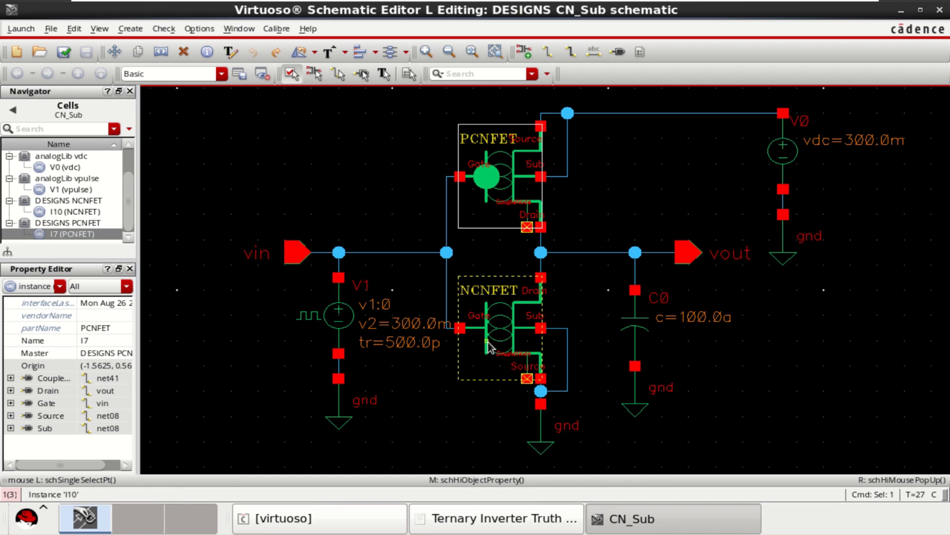
pyautogui.press('q')
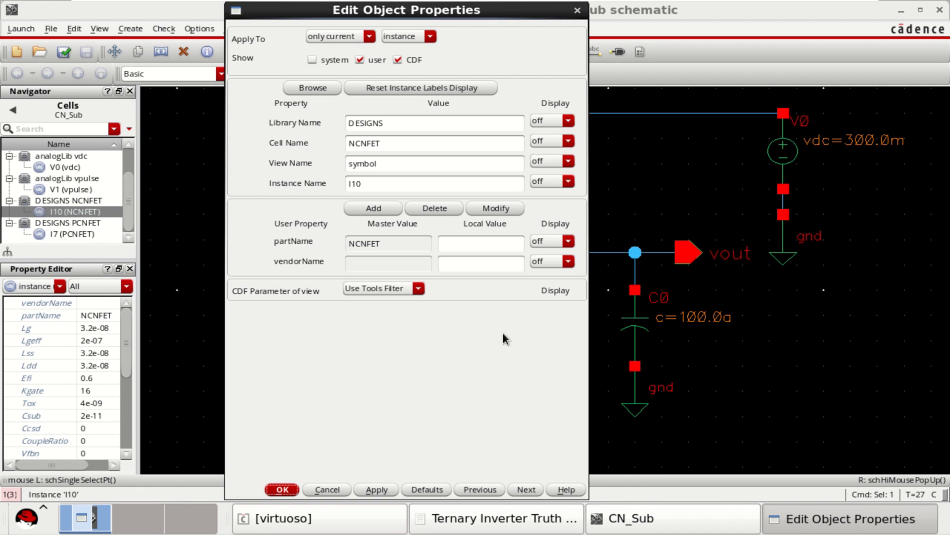
pyautogui.click(404, 288)
pyautogui.click(388, 312)
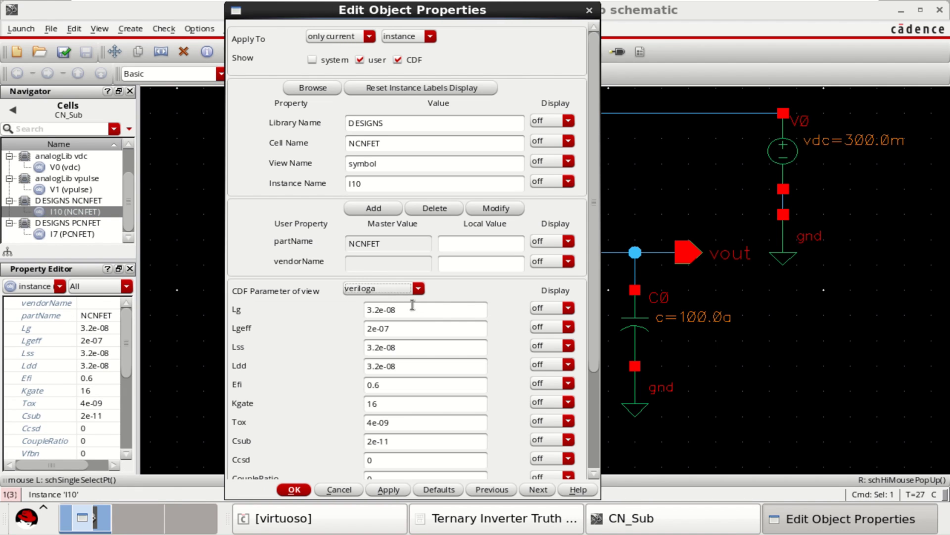
pyautogui.scroll(-3, 413, 335)
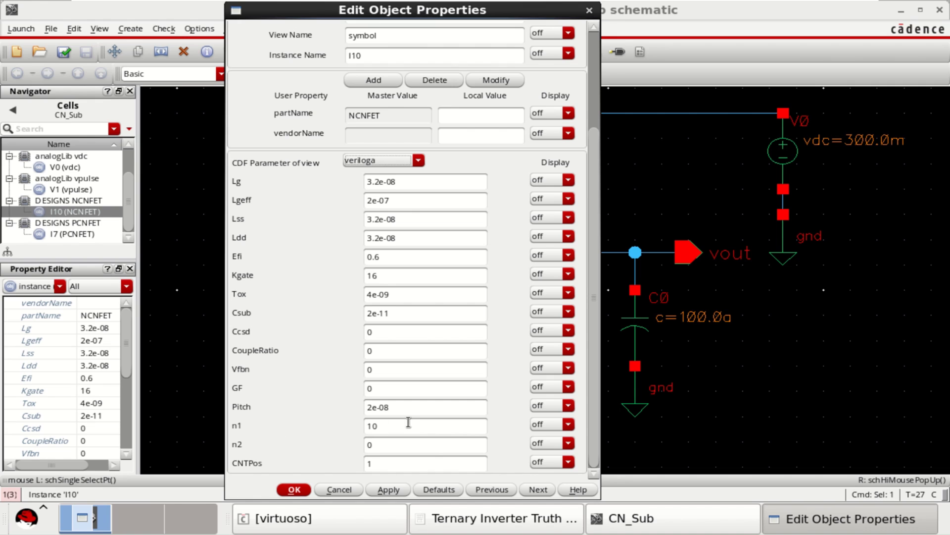
pyautogui.doubleClick(393, 425)
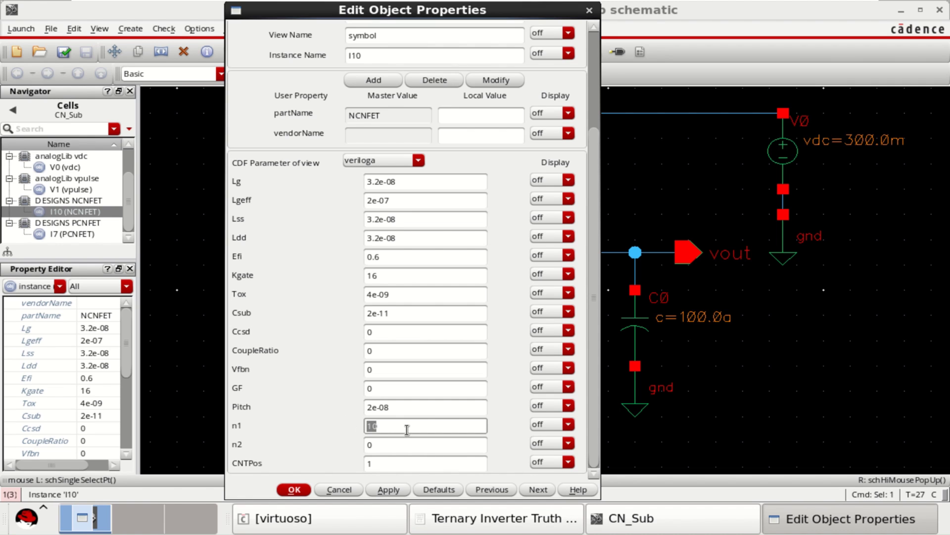
pyautogui.click(374, 444)
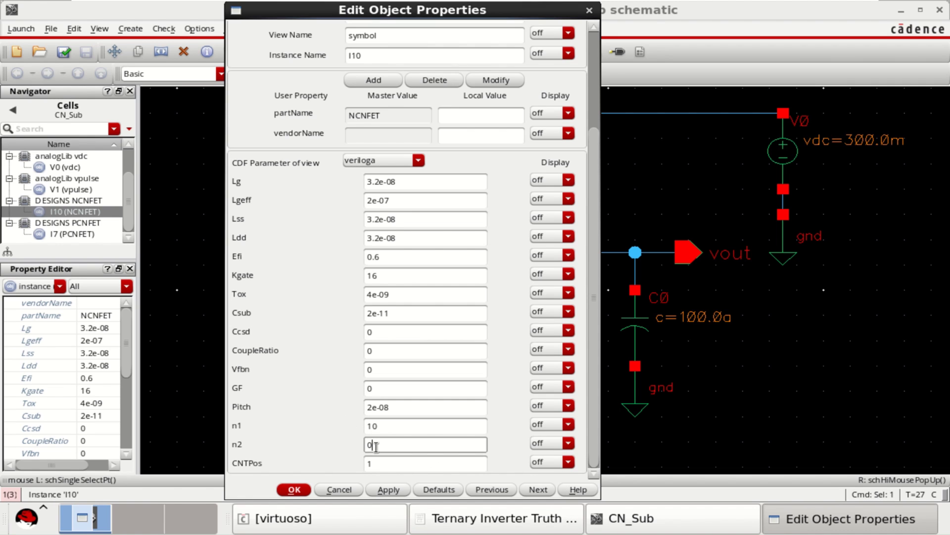
# - Compare the NCNFET's chirality with the threshold voltage table in the PDF, then close the NCNFET's properties
pyautogui.click(488, 520)
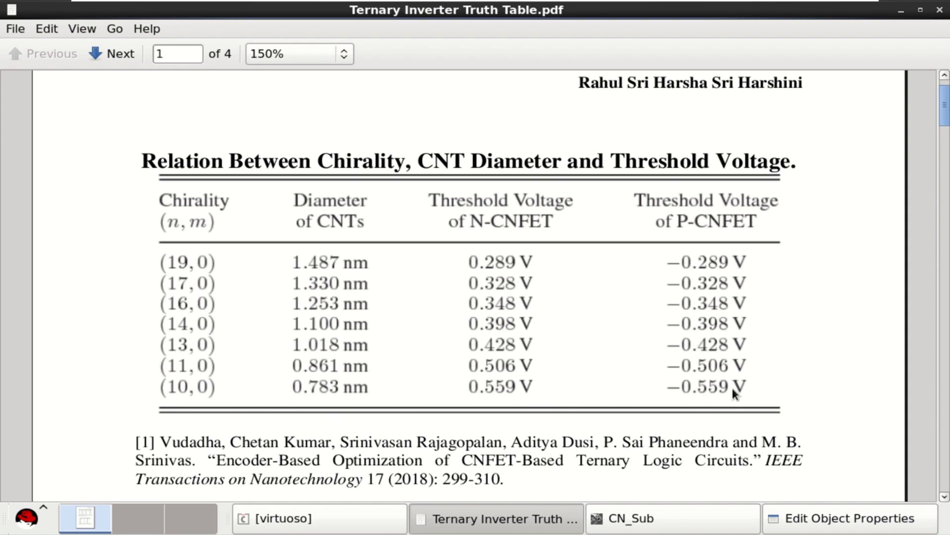
pyautogui.click(903, 14)
pyautogui.click(589, 11)
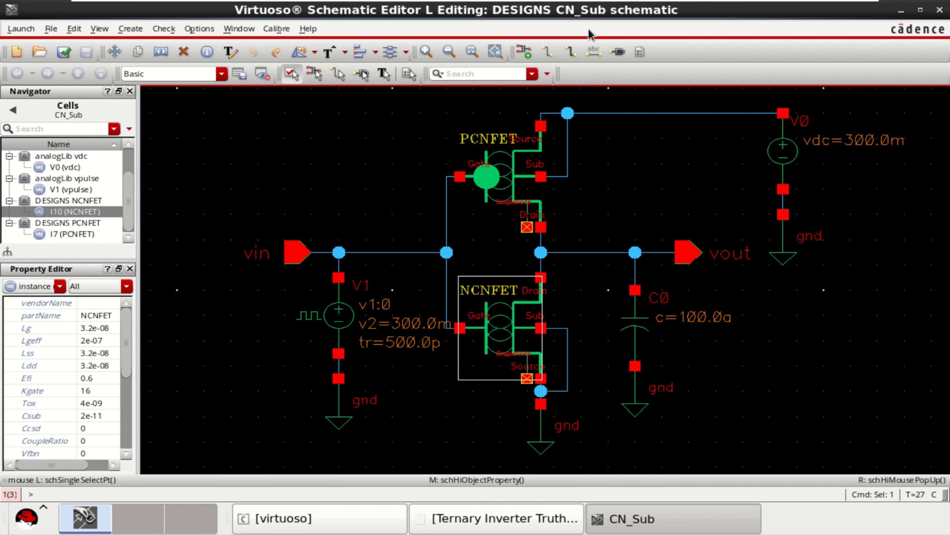
# - Check and save the CN_Sub schematic and dismiss the check report
pyautogui.click(689, 527)
pyautogui.click(689, 528)
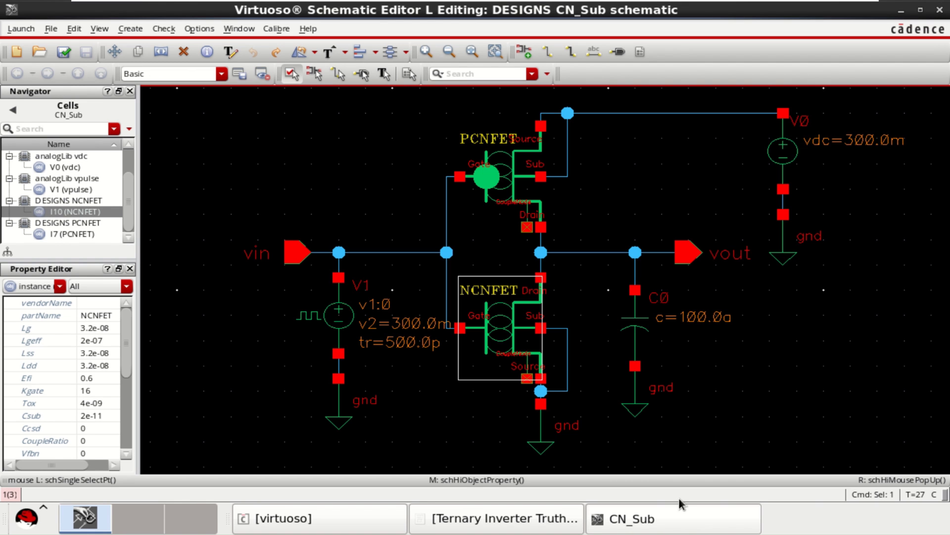
pyautogui.click(63, 53)
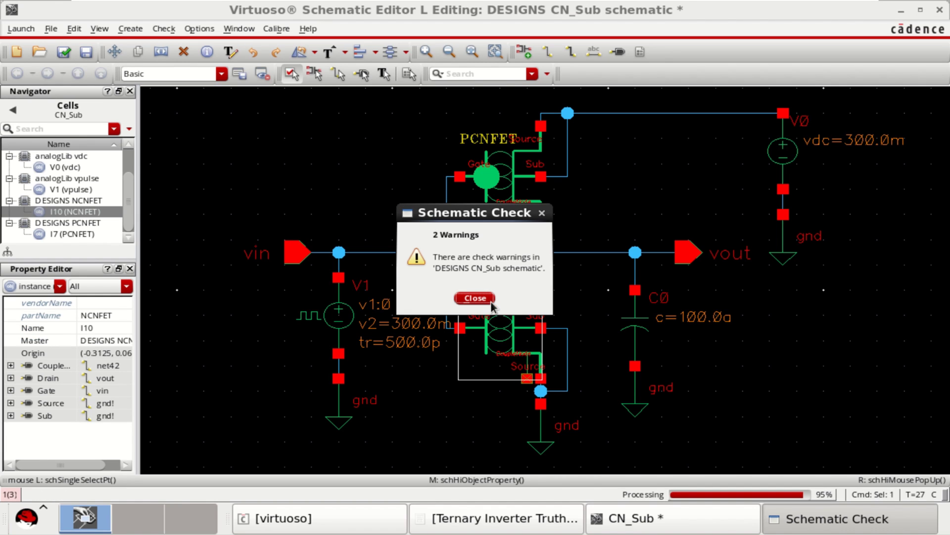
pyautogui.click(475, 298)
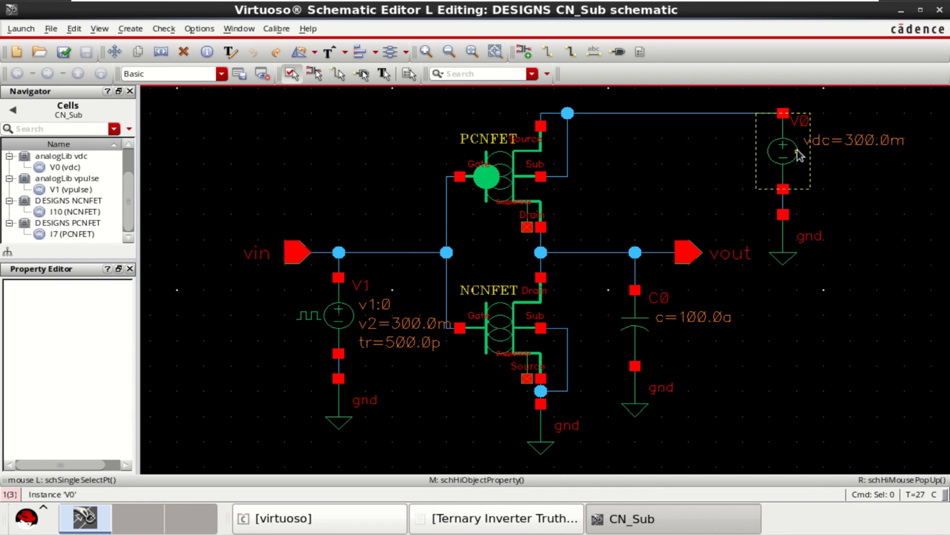
# - Review the DC voltage in the properties of the vdc source V0 and accept them
pyautogui.click(784, 154)
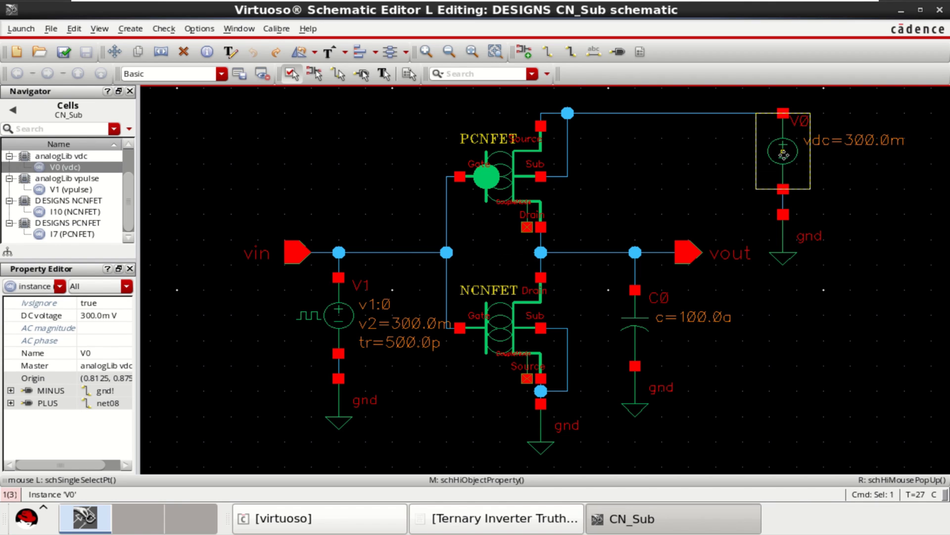
pyautogui.middleClick(783, 155)
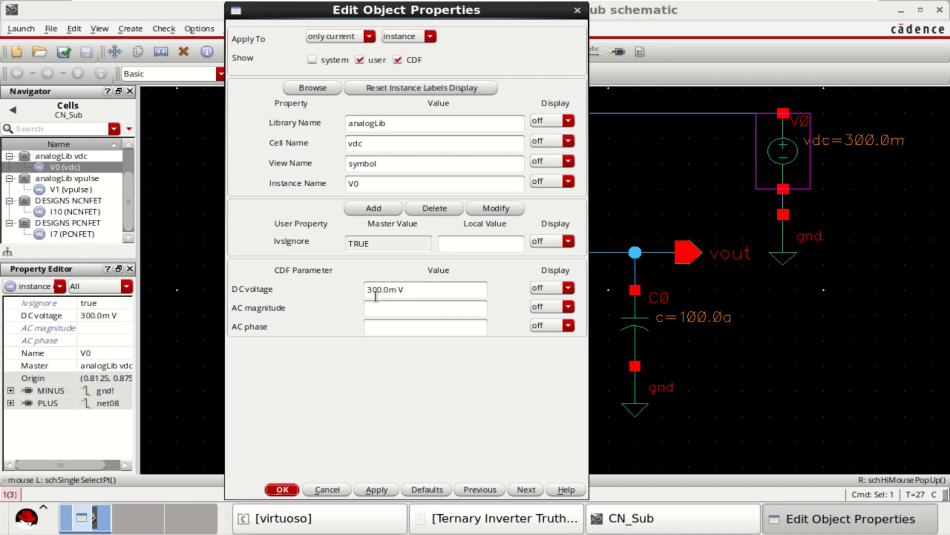
pyautogui.moveTo(418, 294); pyautogui.dragTo(347, 290)
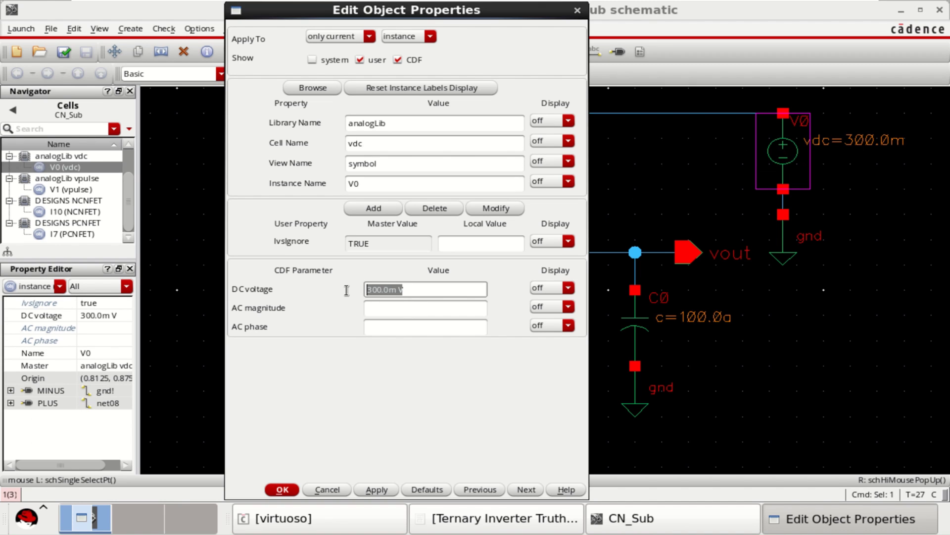
pyautogui.click(280, 490)
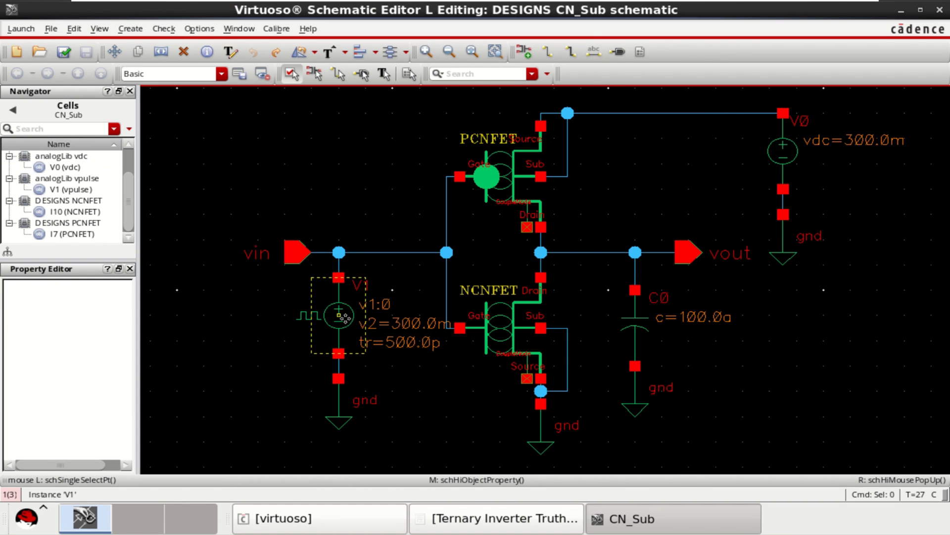
# - Open the properties of the vpulse source V1 and review its Voltage 2 value
pyautogui.click(343, 317)
pyautogui.press('q')
pyautogui.click(408, 365)
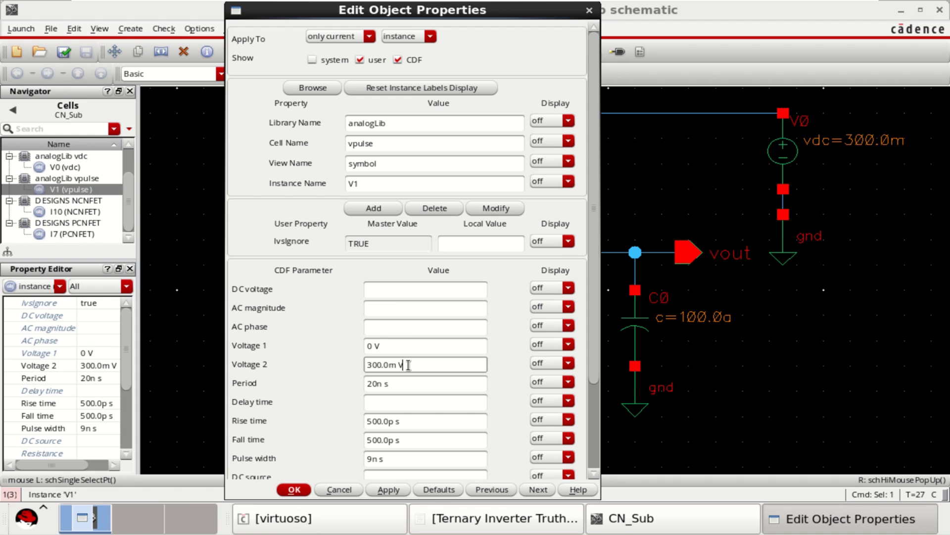
pyautogui.moveTo(408, 364); pyautogui.dragTo(358, 363)
pyautogui.click(373, 365)
pyautogui.press('BackSpace')
pyautogui.write('1')
pyautogui.press('BackSpace')
pyautogui.write('3')
# - Review the period and pulse width of the vpulse source V1 and accept its properties
pyautogui.scroll(-2, 381, 391)
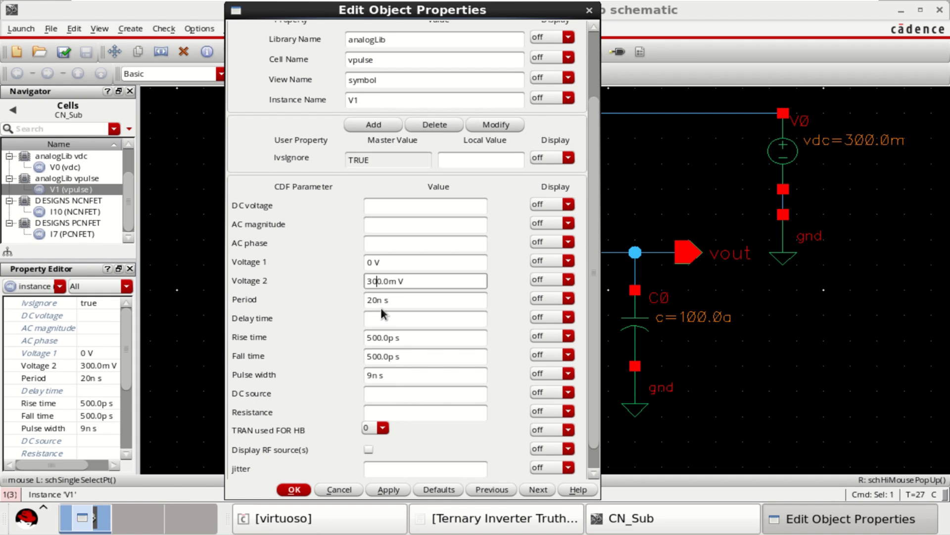
pyautogui.moveTo(367, 300); pyautogui.dragTo(388, 300)
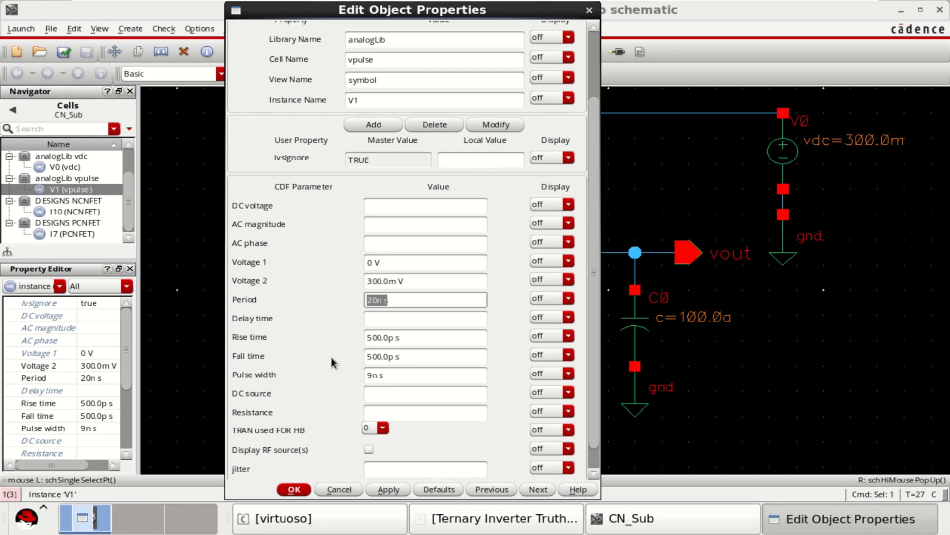
pyautogui.moveTo(387, 375); pyautogui.dragTo(366, 375)
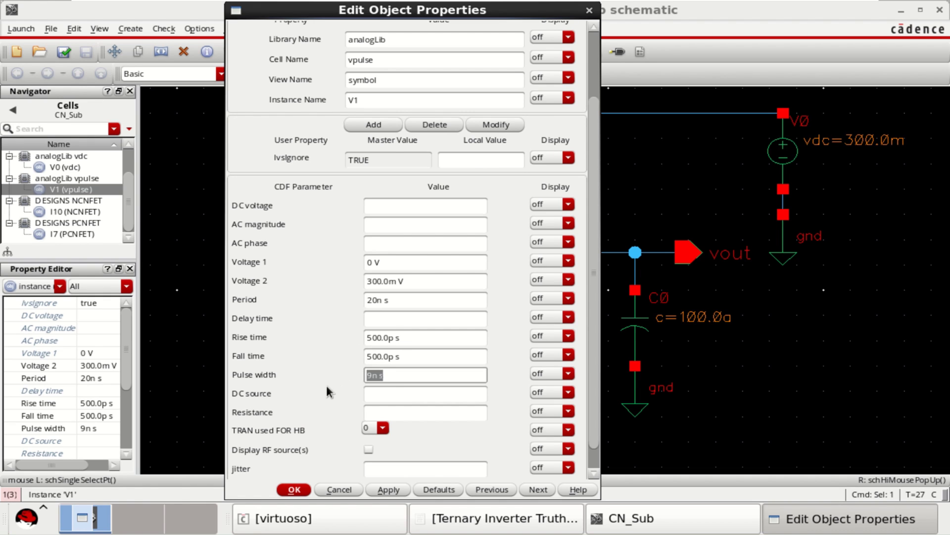
pyautogui.click(294, 489)
pyautogui.click(431, 383)
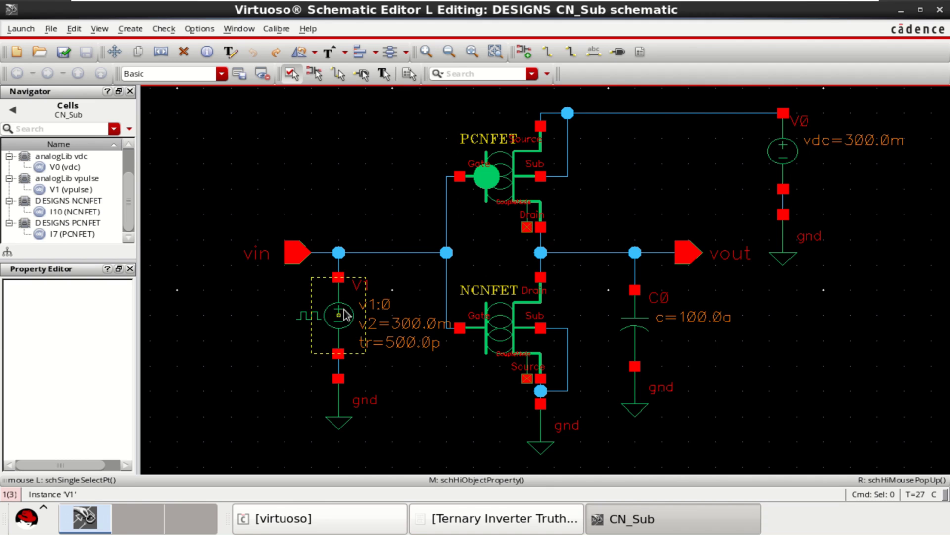
# - Consult the P-CNFET threshold voltages in the PDF table again and return to the CN_Sub schematic
pyautogui.click(500, 520)
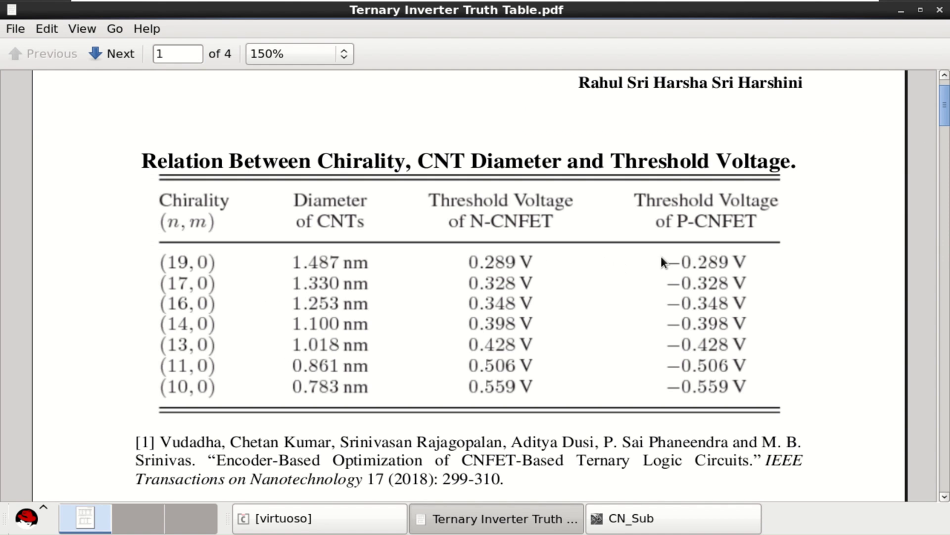
pyautogui.click(899, 12)
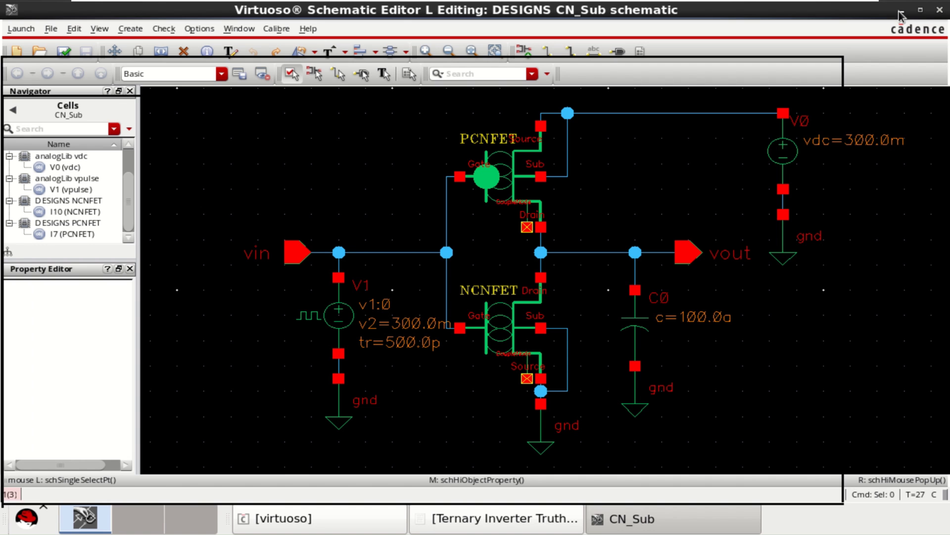
# - Set the capacitance of the load capacitor C0 at the output to 0.1f and accept its properties
pyautogui.click(22, 29)
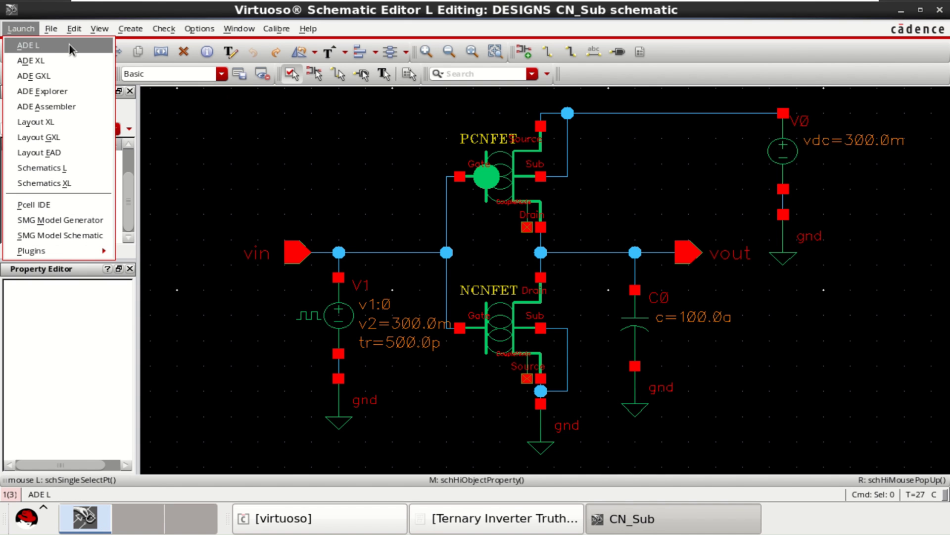
pyautogui.click(329, 153)
pyautogui.click(647, 330)
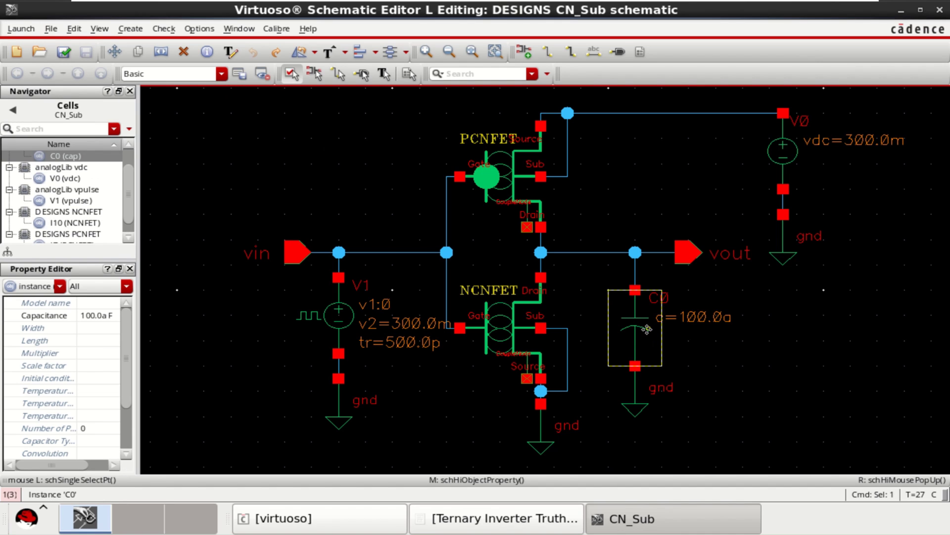
pyautogui.press('q')
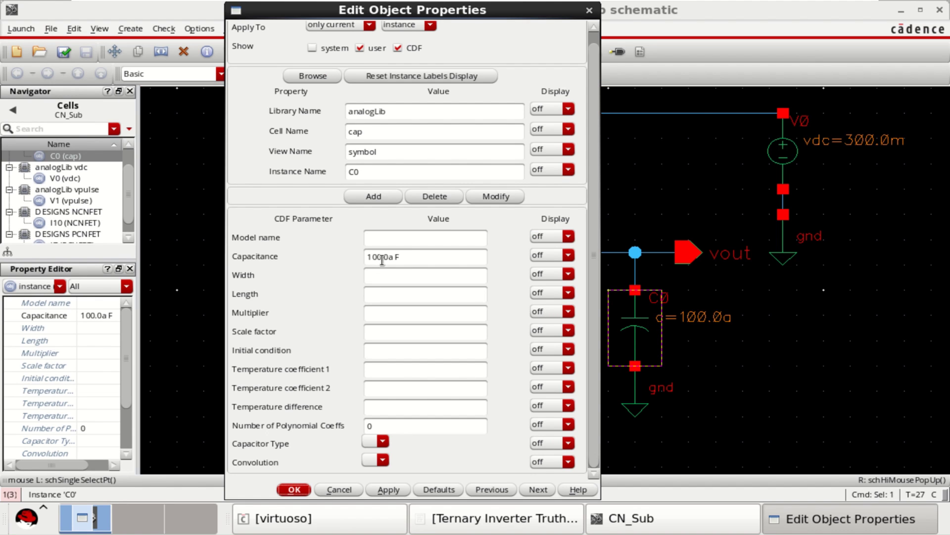
pyautogui.moveTo(394, 257); pyautogui.dragTo(356, 258)
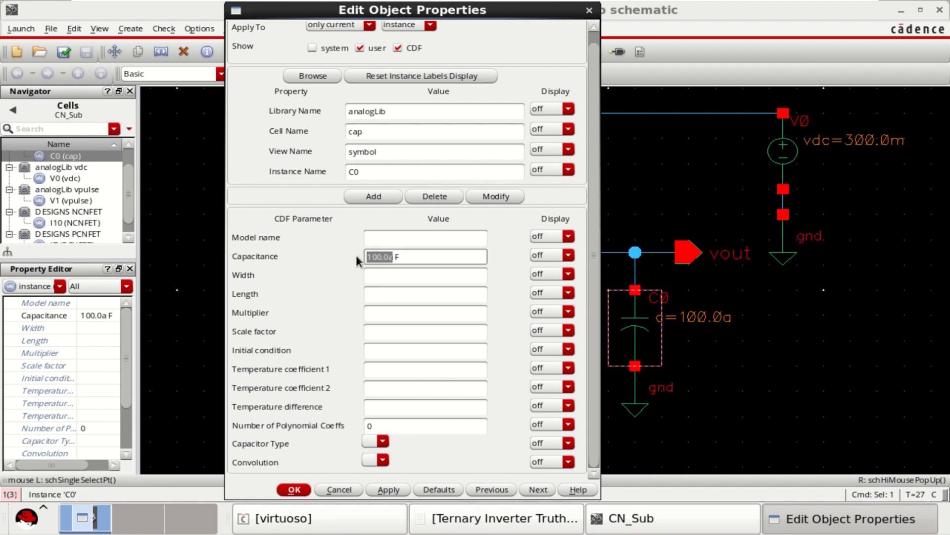
pyautogui.write('0.1f')
pyautogui.click(408, 307)
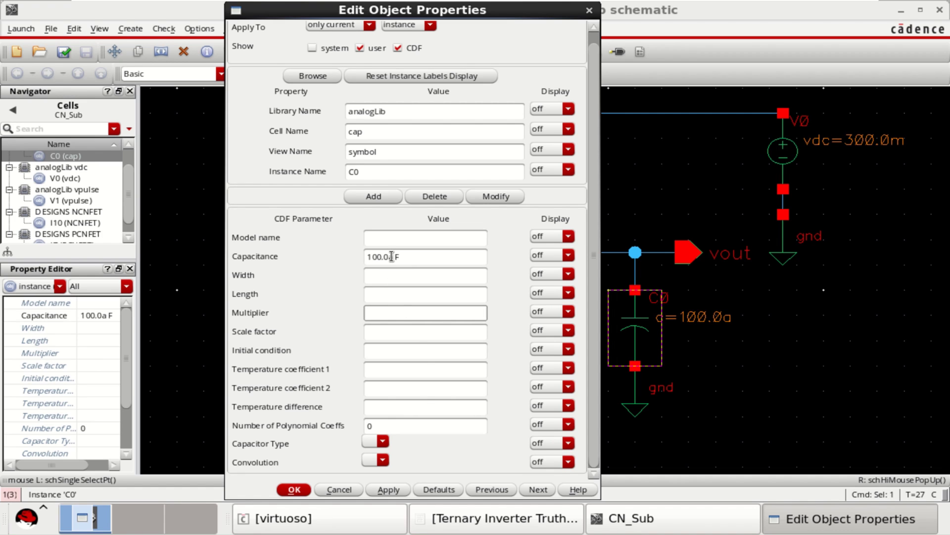
pyautogui.click(294, 489)
pyautogui.click(716, 277)
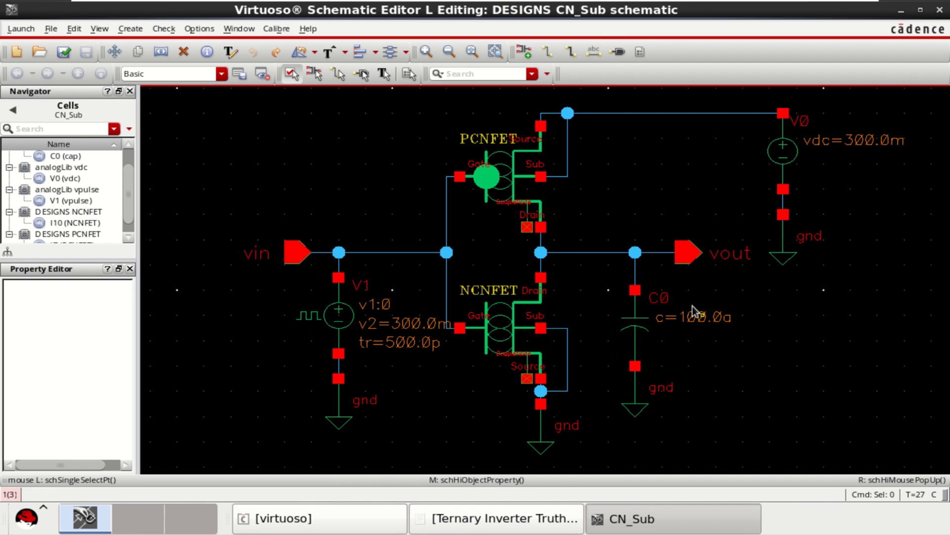
# - Check and save the CN_Sub schematic, dismiss the check warnings, and launch ADE L
pyautogui.click(64, 52)
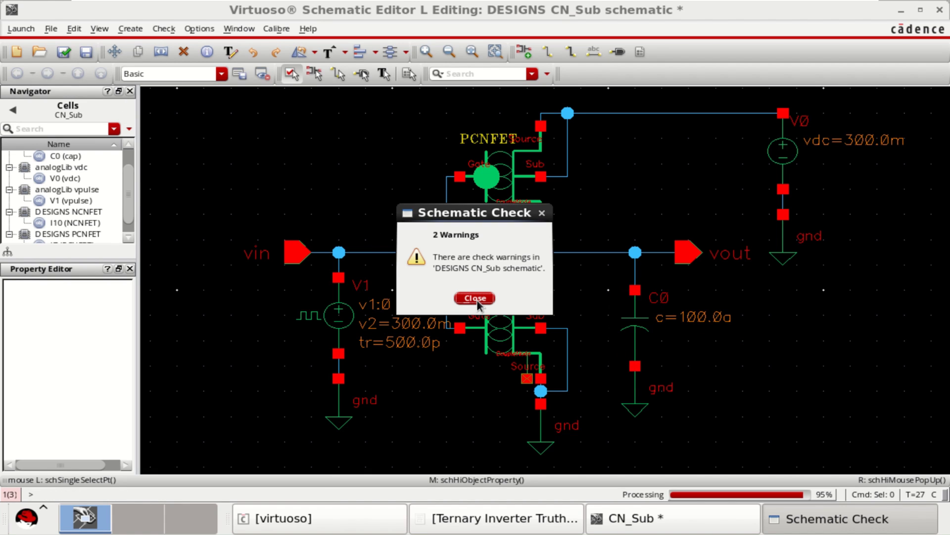
pyautogui.click(475, 298)
pyautogui.click(28, 29)
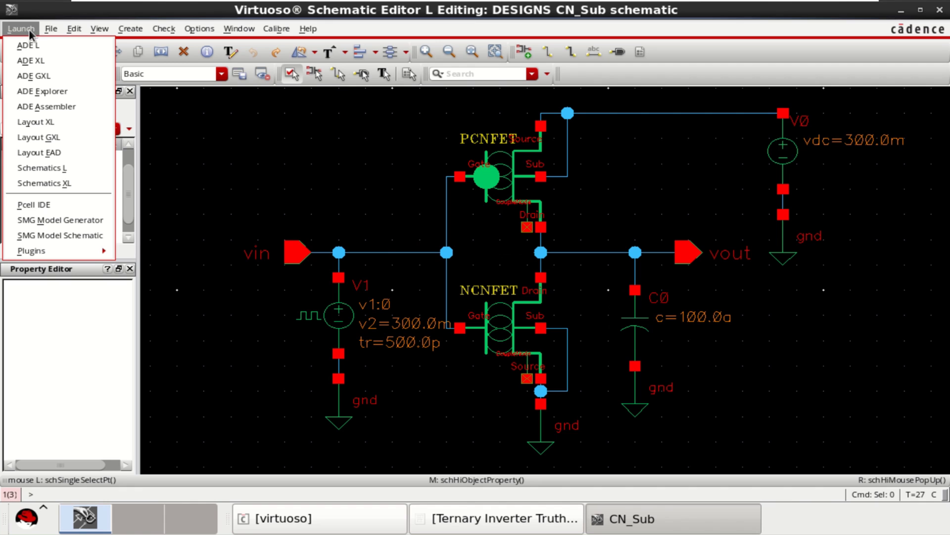
pyautogui.click(29, 45)
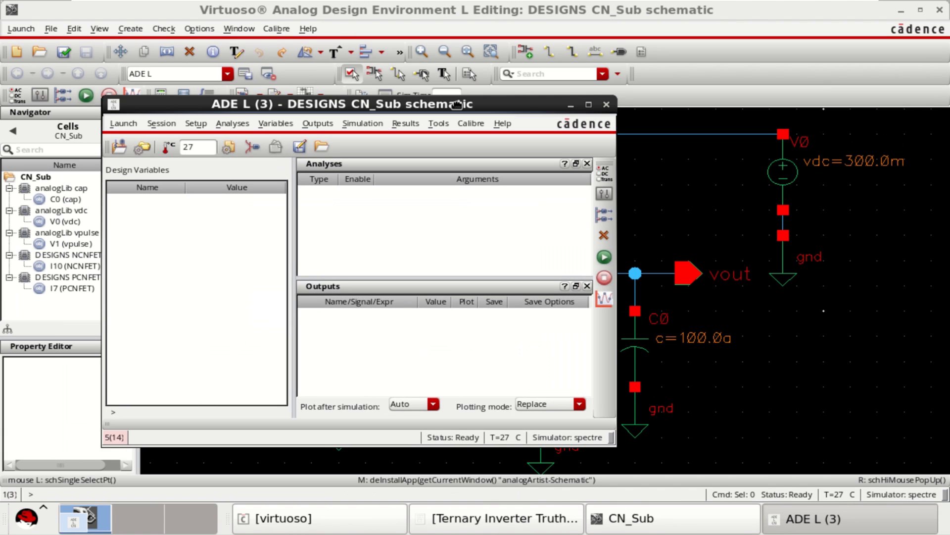
# - Set up a transient analysis with a stop time of 100n and moderate accuracy defaults
pyautogui.moveTo(457, 104); pyautogui.dragTo(463, 100)
pyautogui.rightClick(388, 201)
pyautogui.click(429, 200)
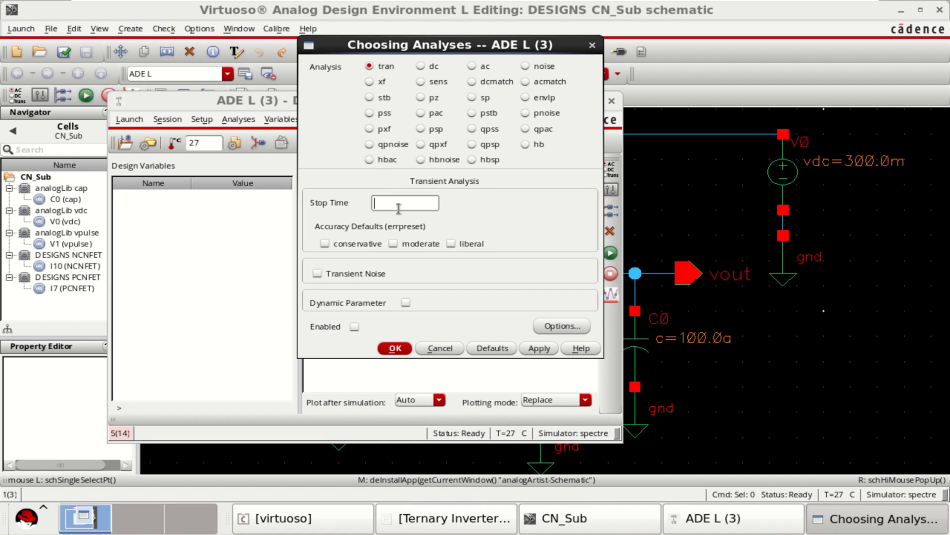
pyautogui.write('100n')
pyautogui.click(409, 243)
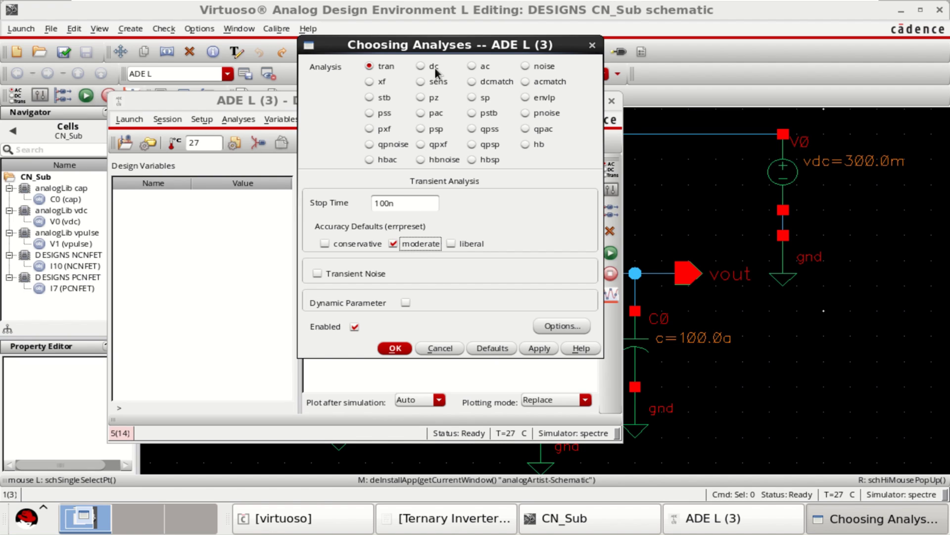
# - Set up a DC analysis that saves the operating point and sweeps the DC voltage parameter of source V1
pyautogui.click(419, 66)
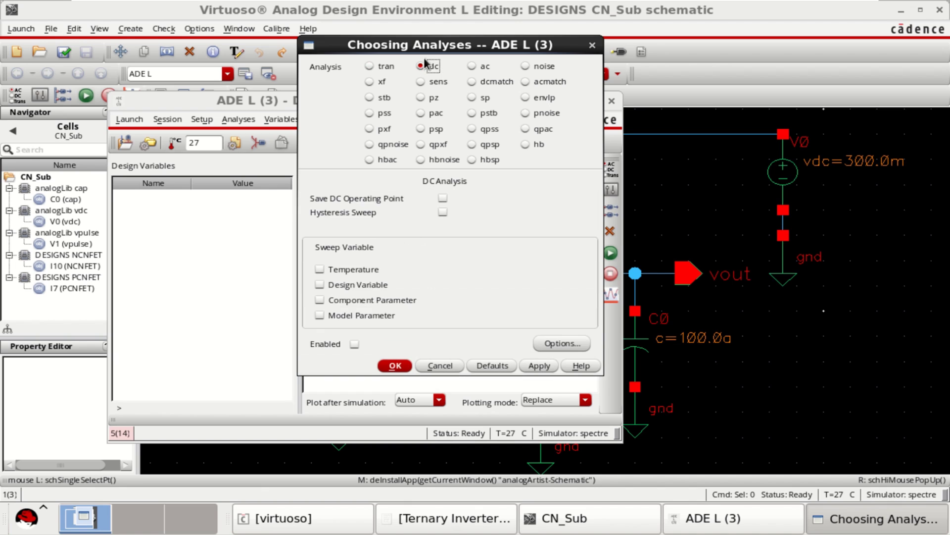
pyautogui.click(443, 198)
pyautogui.click(320, 300)
pyautogui.click(517, 268)
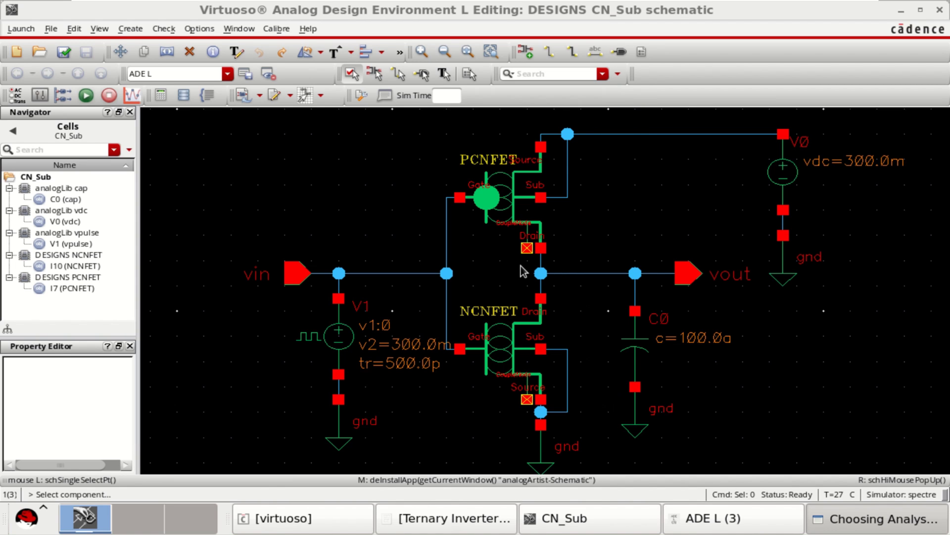
pyautogui.click(349, 348)
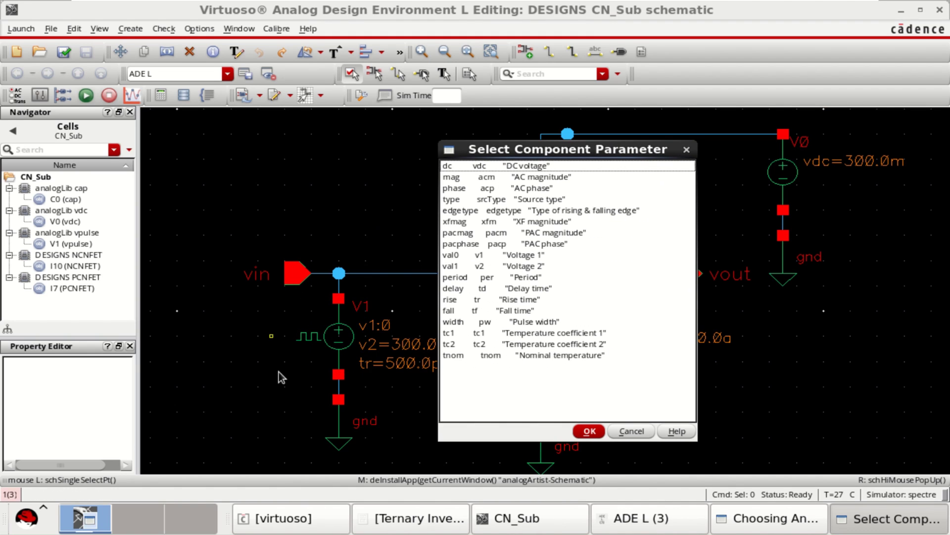
pyautogui.click(450, 167)
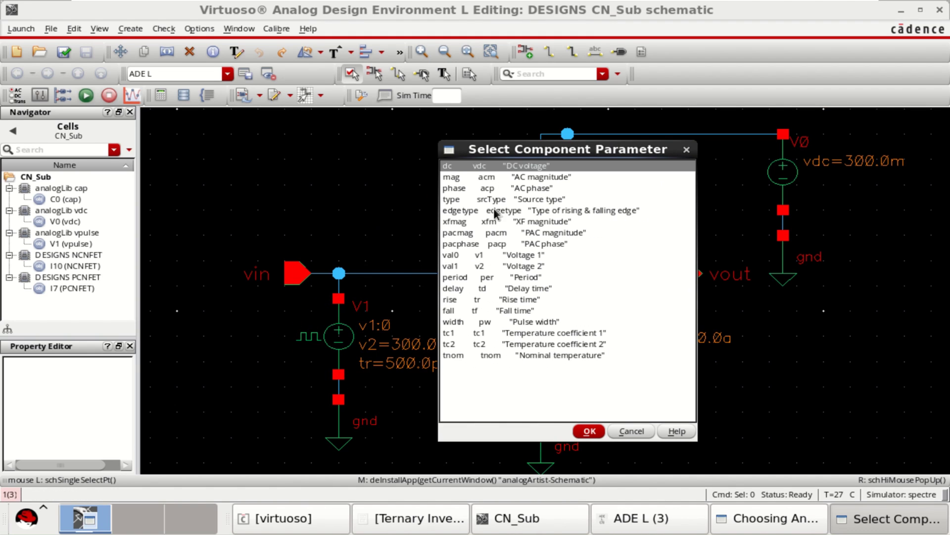
pyautogui.click(589, 431)
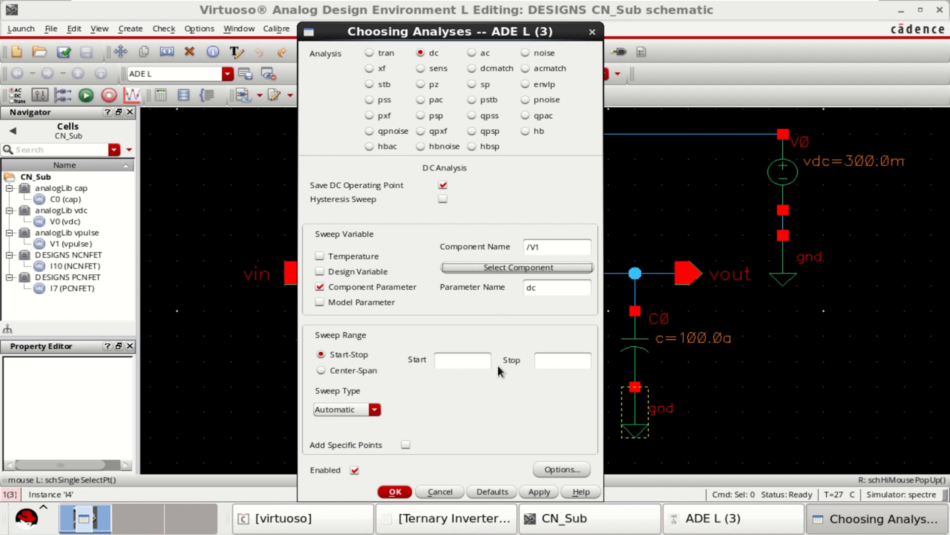
# - Set the DC sweep range from 0 to 0.3 with a linear step size of 0.01 and accept the analyses
pyautogui.click(479, 357)
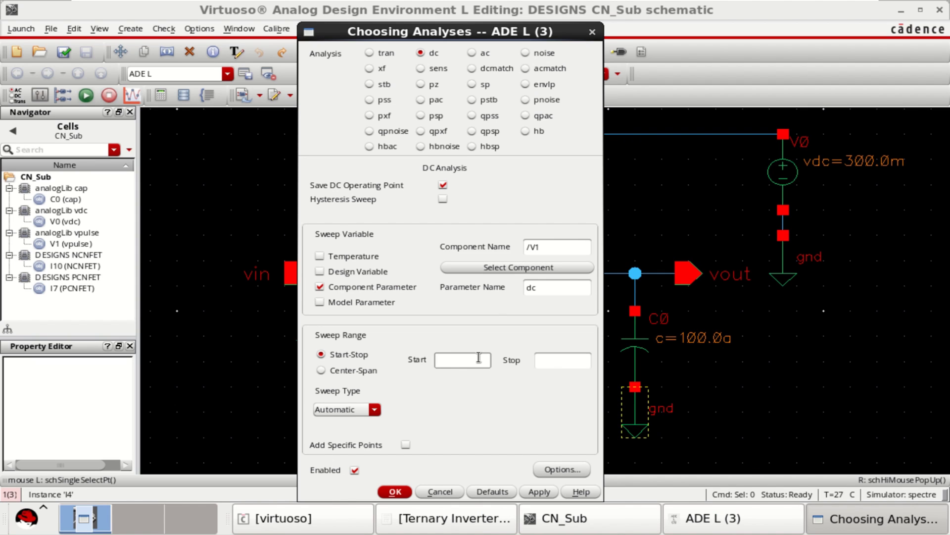
pyautogui.write('0')
pyautogui.click(551, 361)
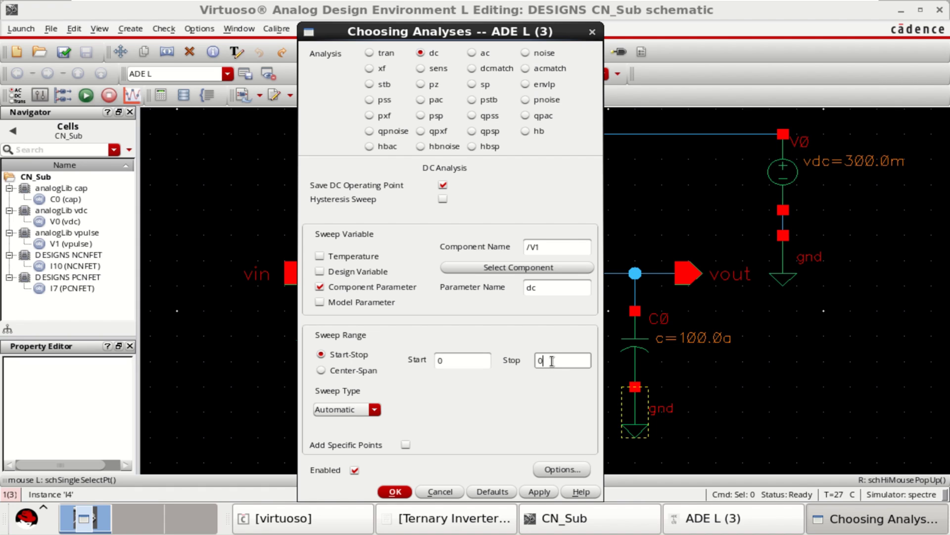
pyautogui.write('0.3')
pyautogui.click(375, 409)
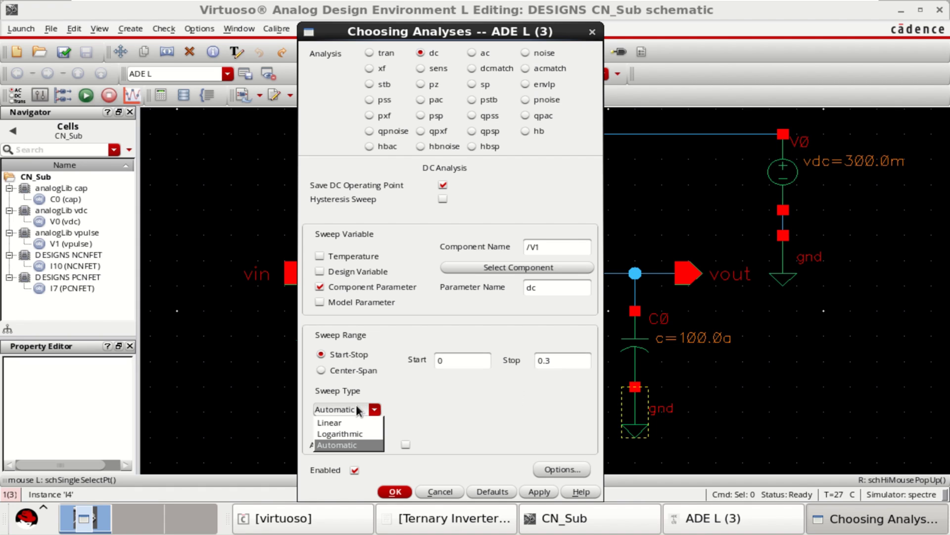
pyautogui.click(350, 417)
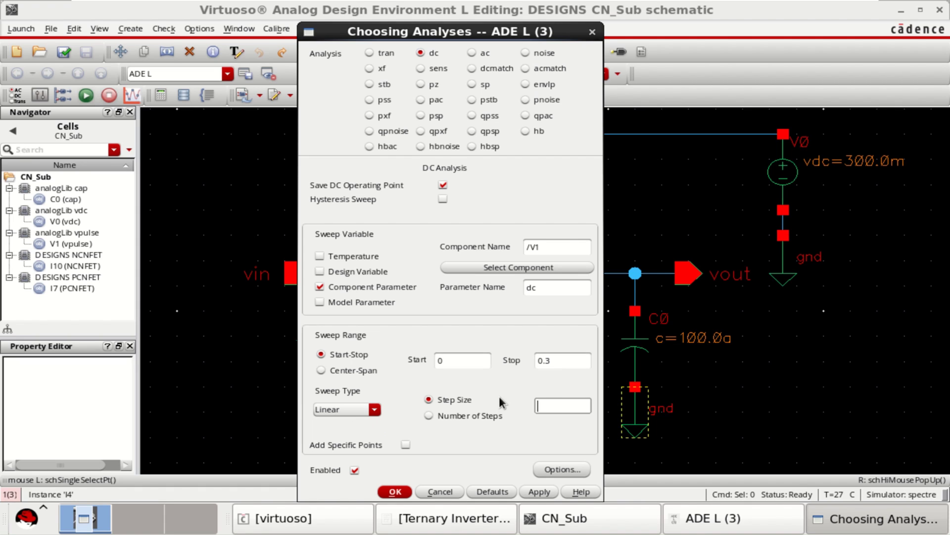
pyautogui.click(552, 402)
pyautogui.write('0.01')
pyautogui.click(396, 492)
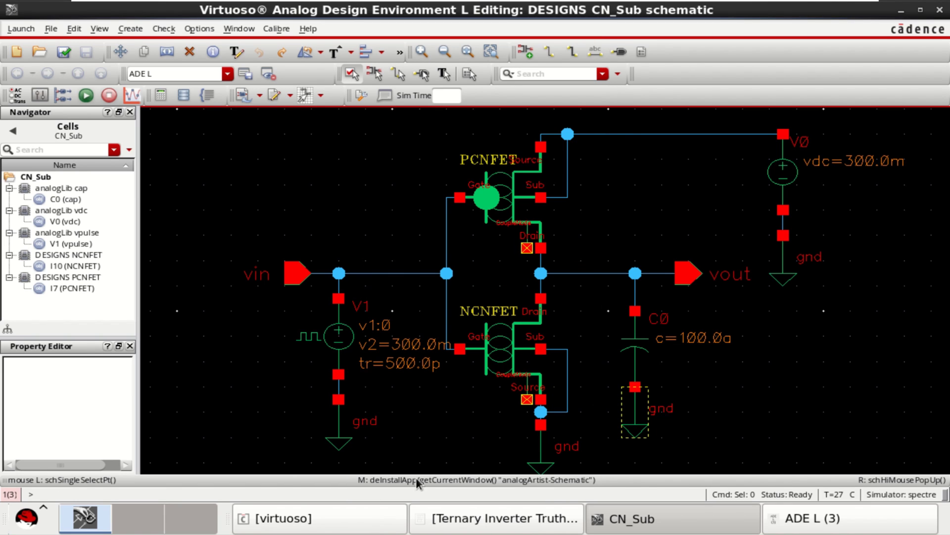
# - Add the vin net, the vout net and the MINUS terminal of V0 from the schematic as plotted outputs
pyautogui.click(867, 518)
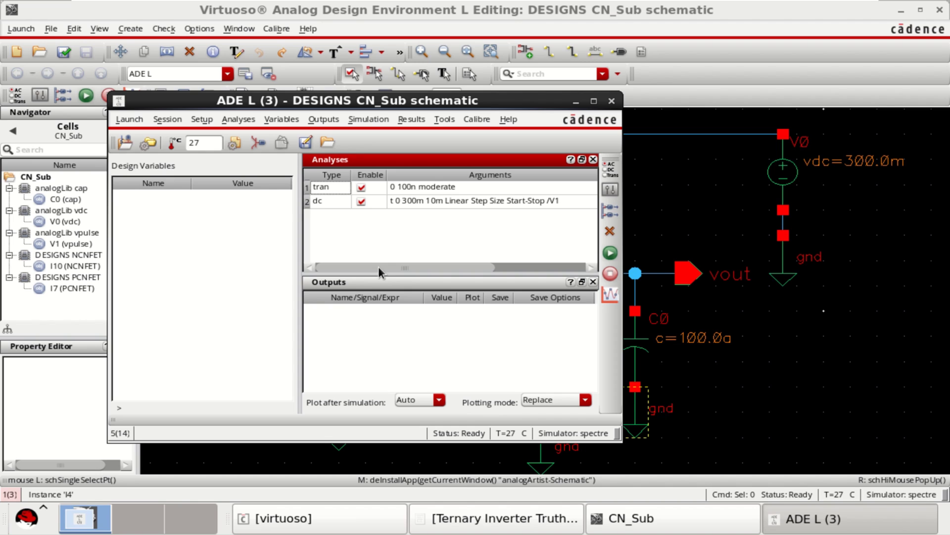
pyautogui.rightClick(403, 334)
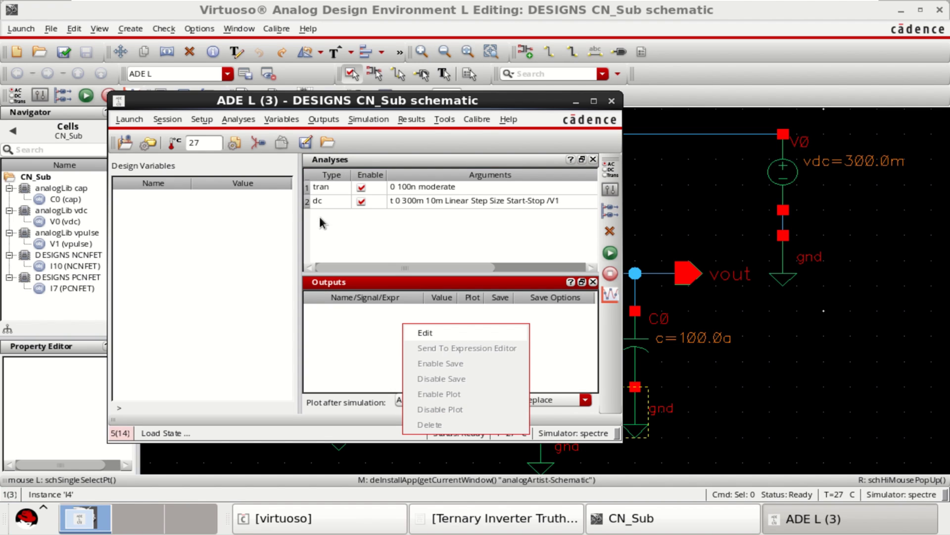
pyautogui.click(441, 333)
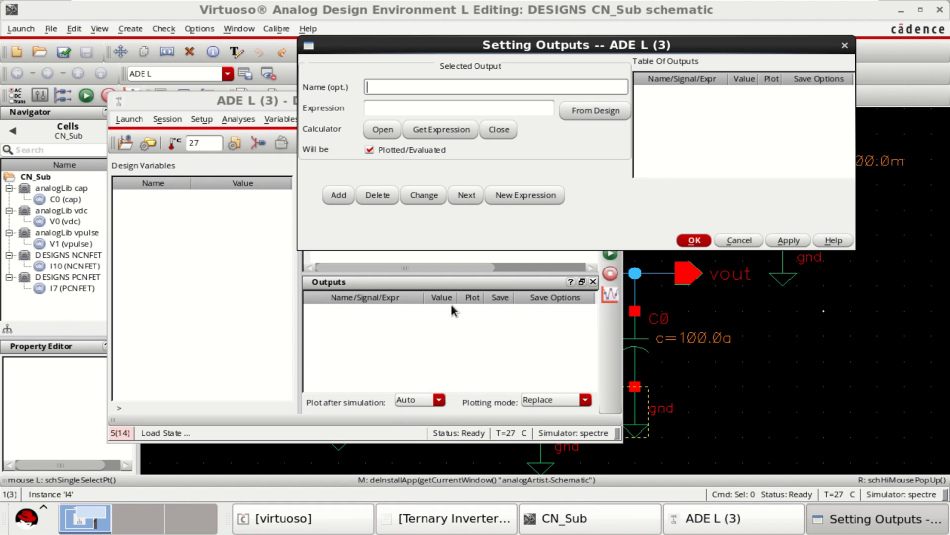
pyautogui.click(596, 115)
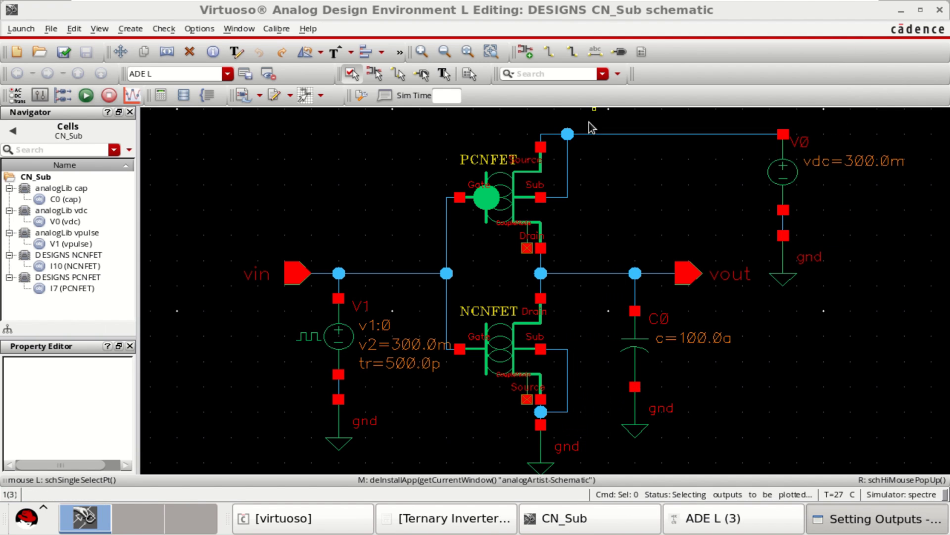
pyautogui.click(385, 274)
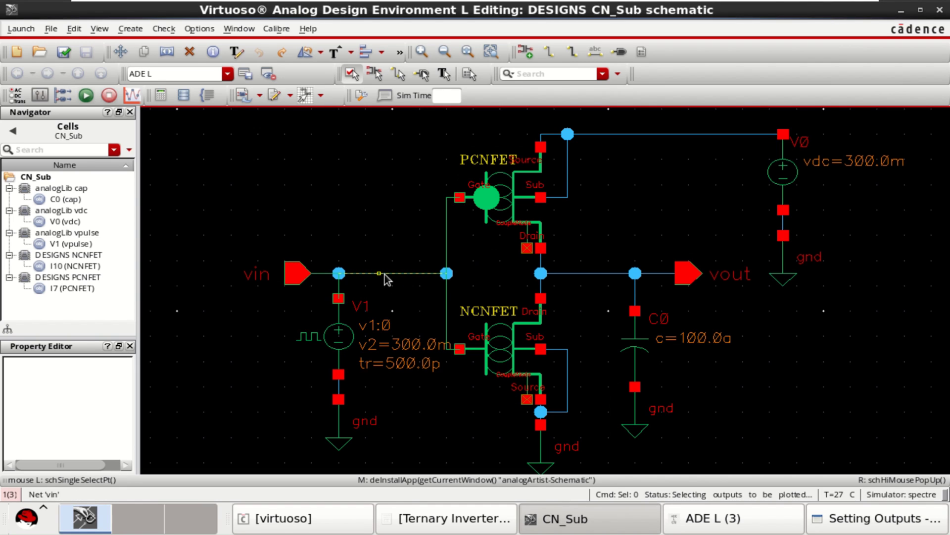
pyautogui.click(660, 276)
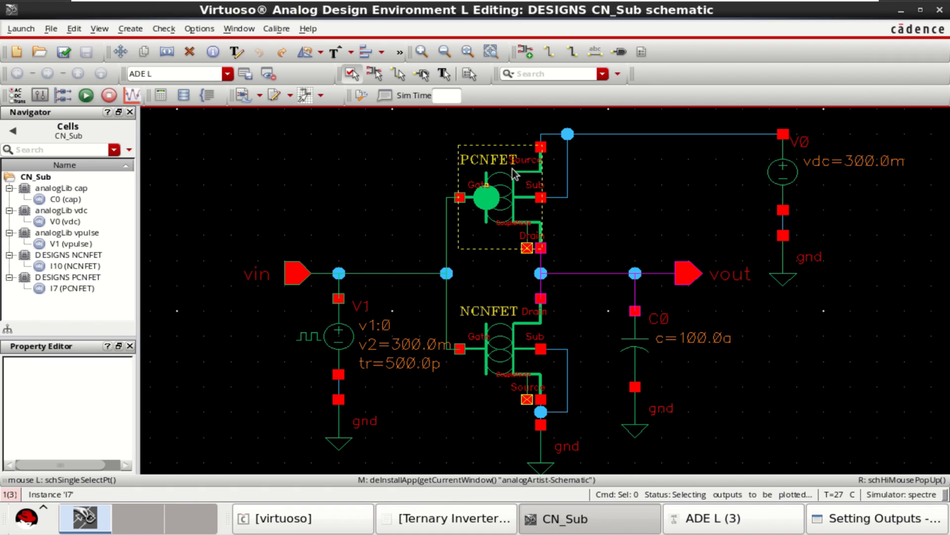
pyautogui.click(788, 213)
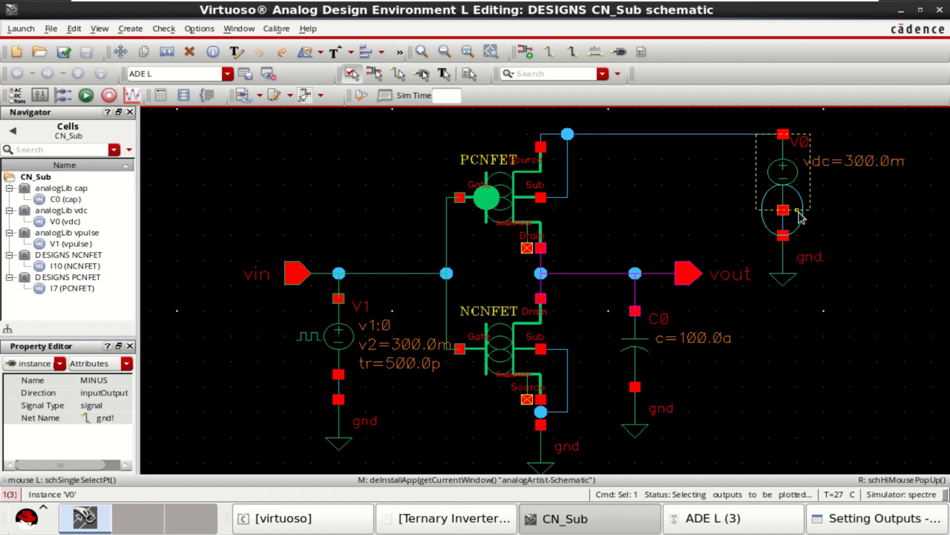
pyautogui.click(864, 517)
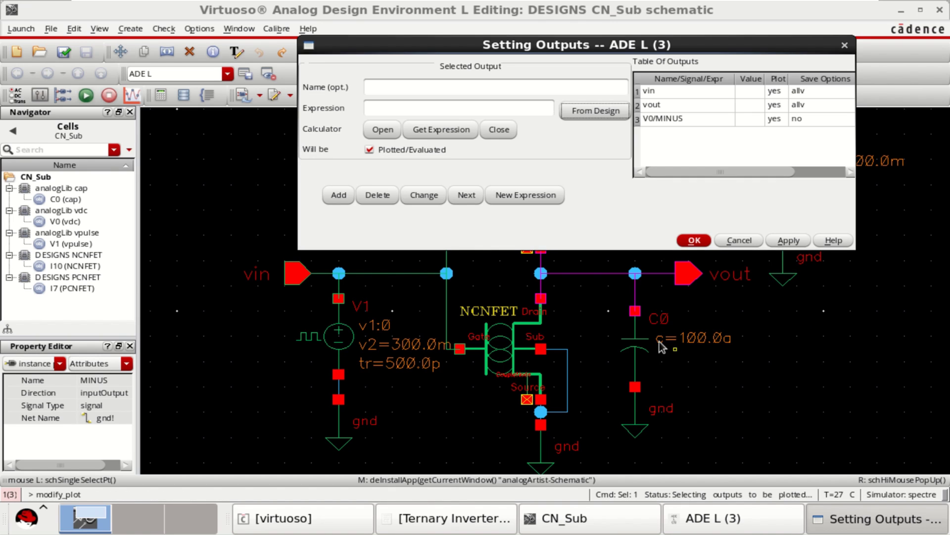
pyautogui.click(692, 240)
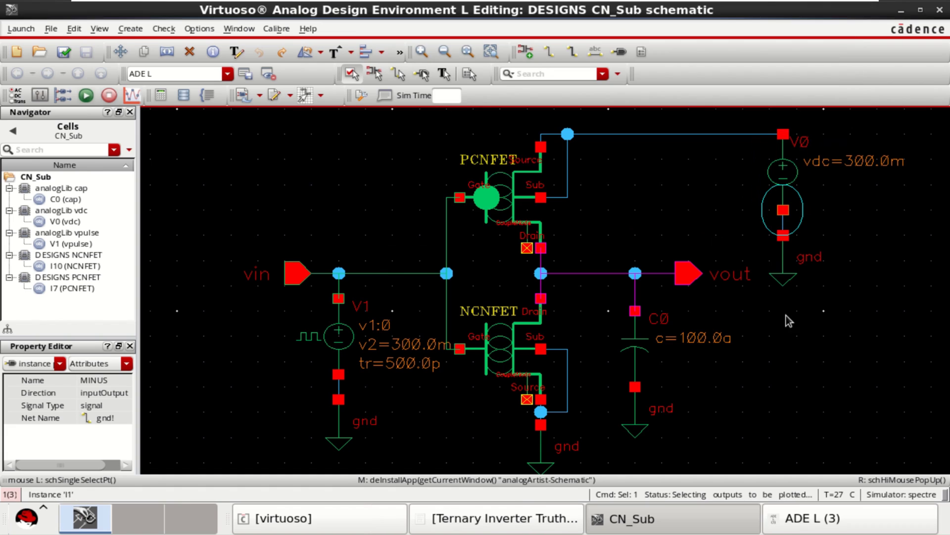
# - Return to the ADE L window and run the simulation with the transient and DC analyses
pyautogui.click(816, 517)
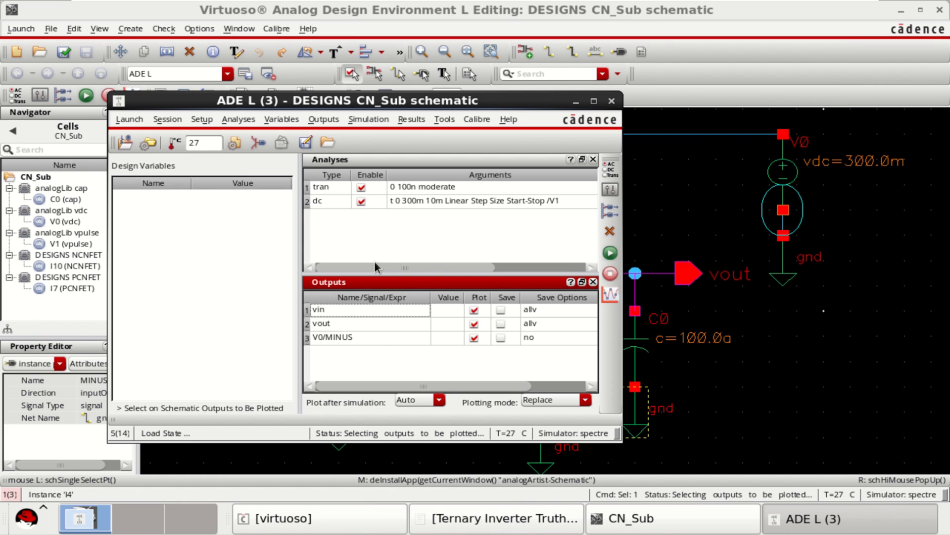
pyautogui.click(610, 254)
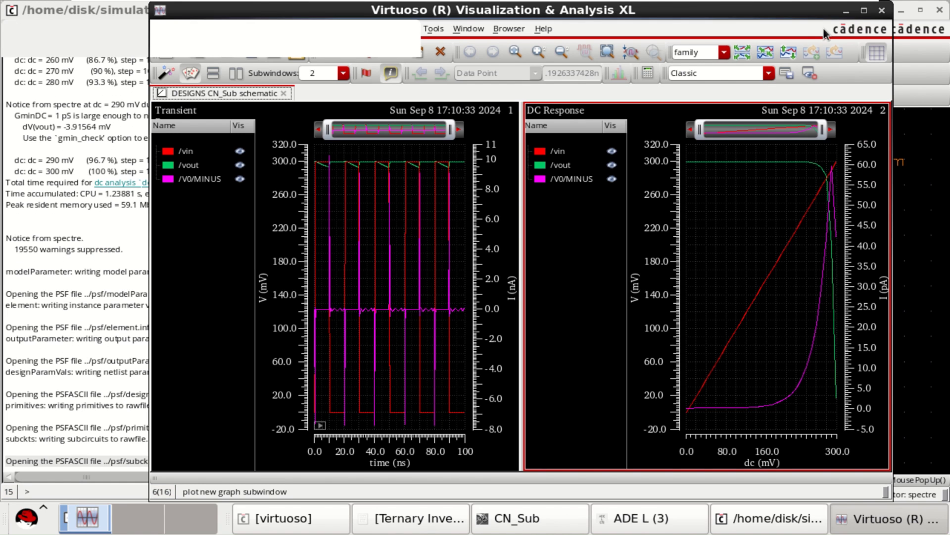
# - Maximise the waveform window and split the Transient graph's traces into separate strips
pyautogui.click(864, 11)
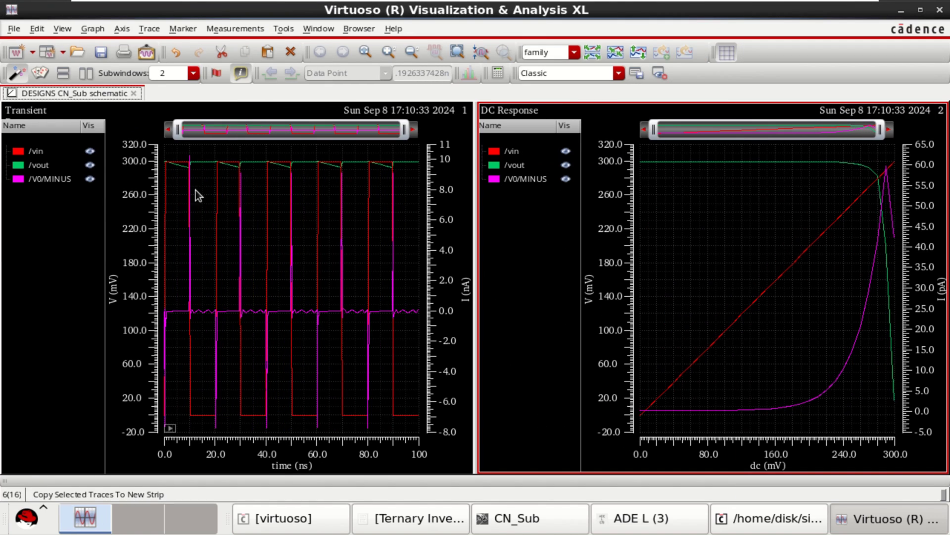
pyautogui.click(38, 231)
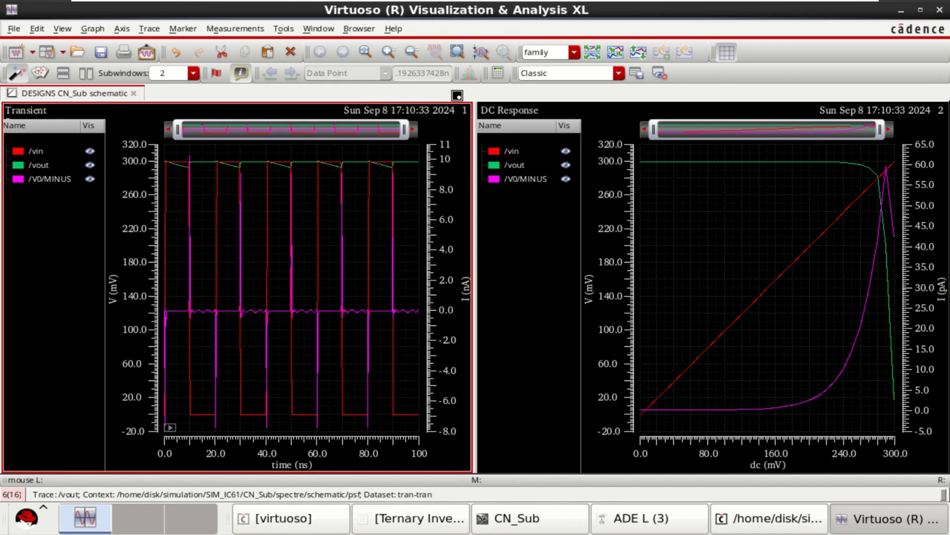
pyautogui.click(593, 52)
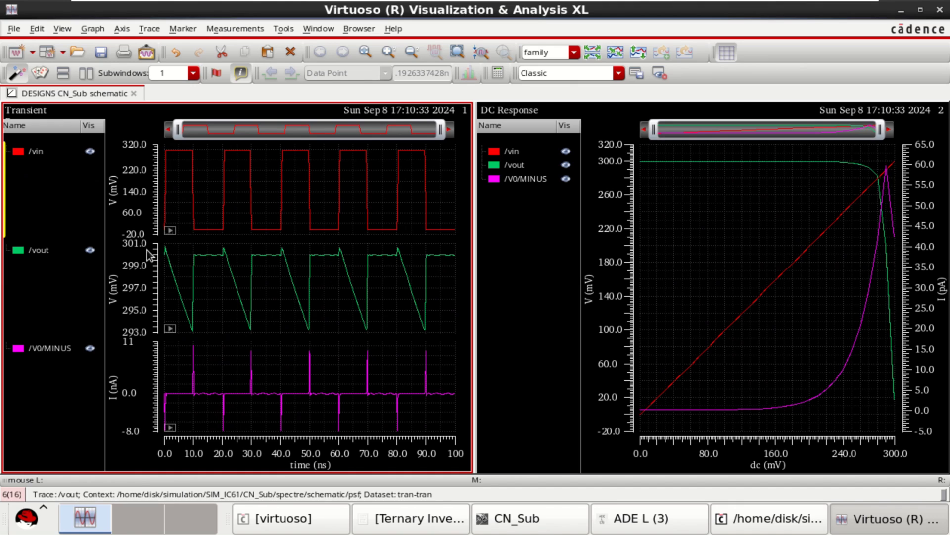
# - Show the DC Response graph on its own and inspect the vin trace around its midpoint
pyautogui.click(529, 523)
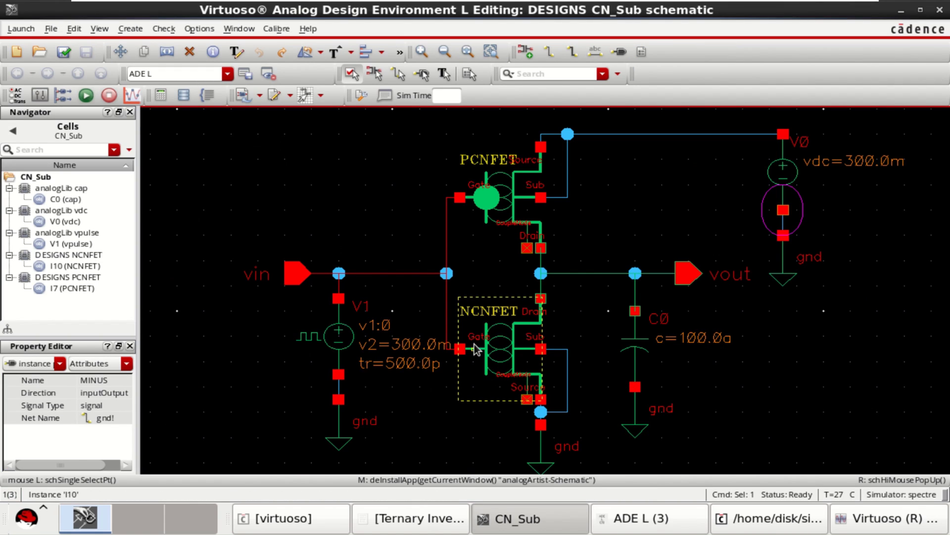
pyautogui.click(545, 518)
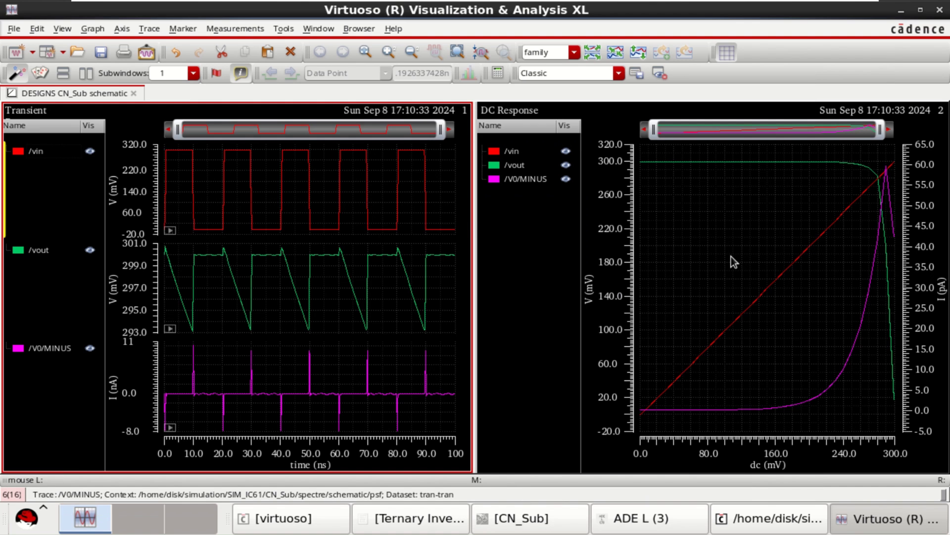
pyautogui.click(535, 218)
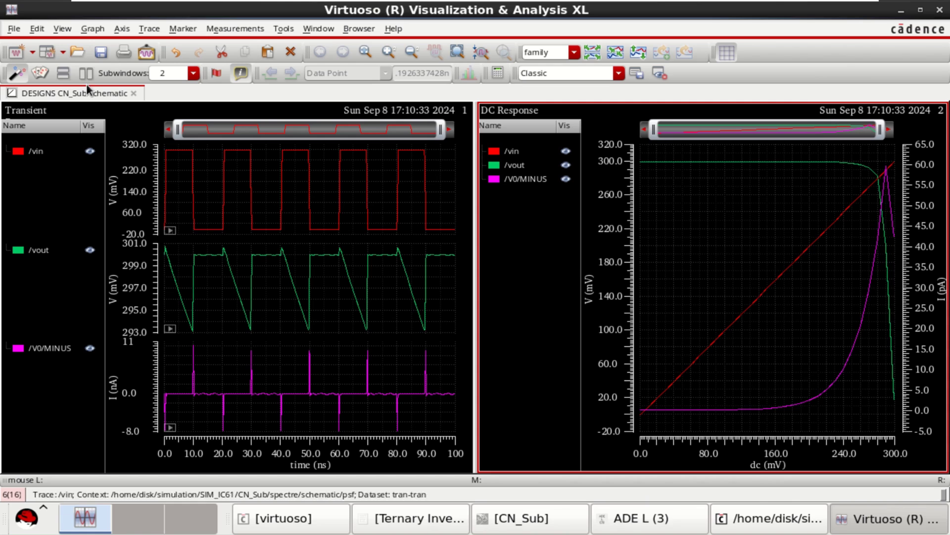
pyautogui.click(35, 71)
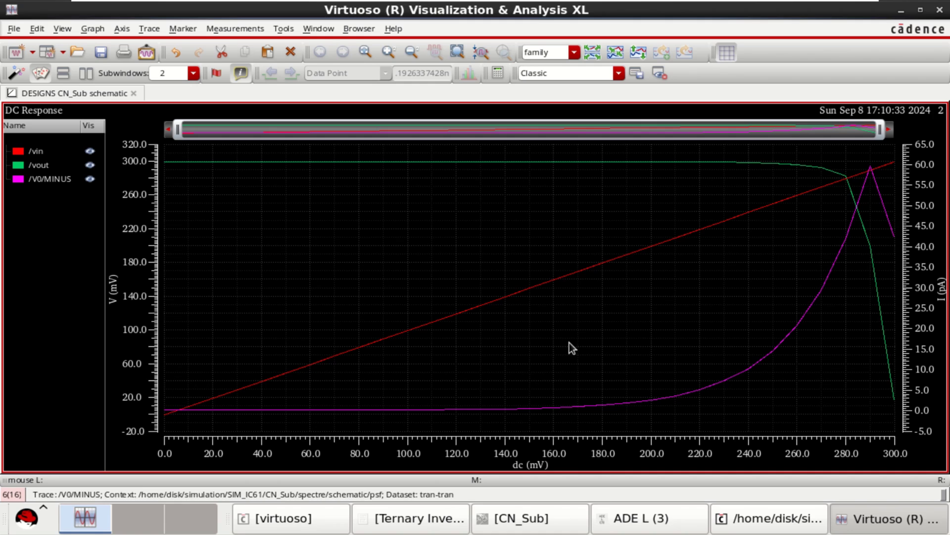
pyautogui.moveTo(575, 269)
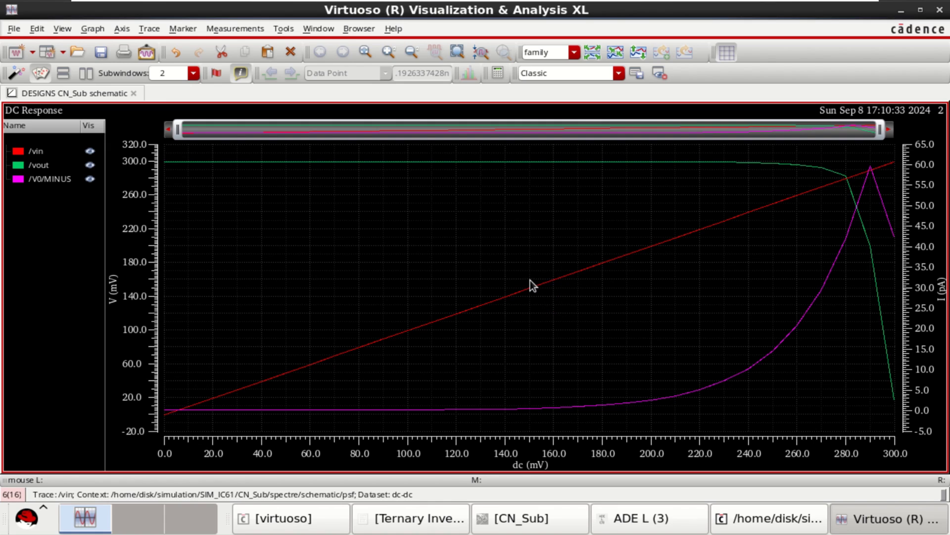
pyautogui.moveTo(530, 287)
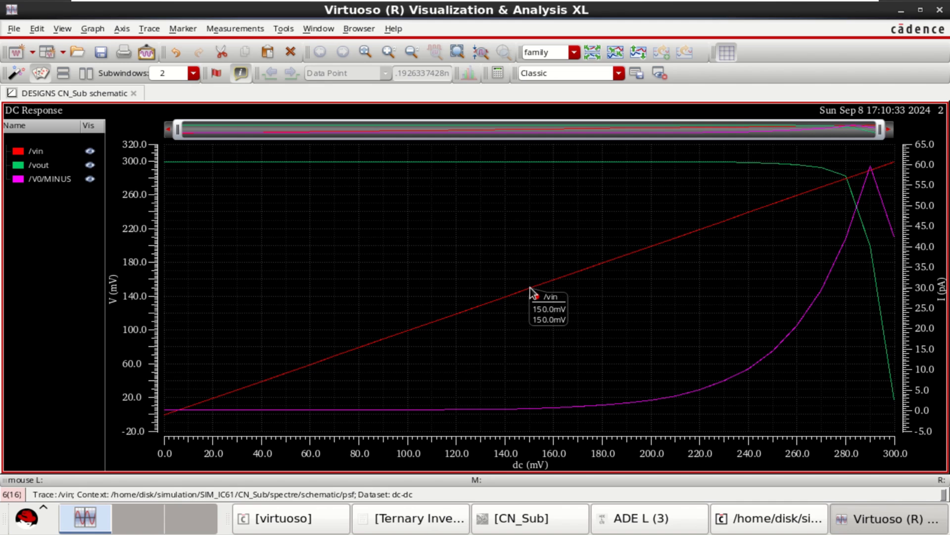
# - Close the waveform window and the simulation log, return to the CN_Sub schematic and clear the selection
pyautogui.click(940, 11)
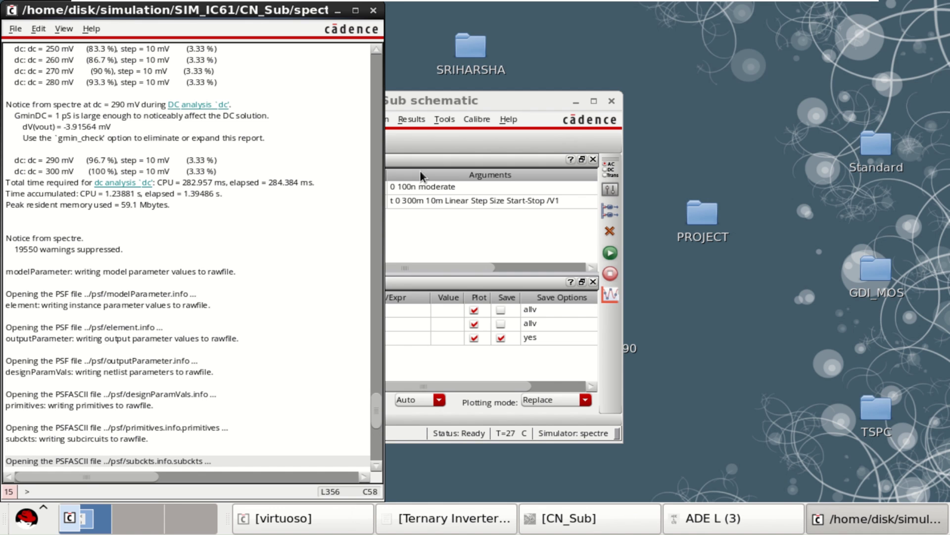
pyautogui.click(382, 11)
pyautogui.click(629, 518)
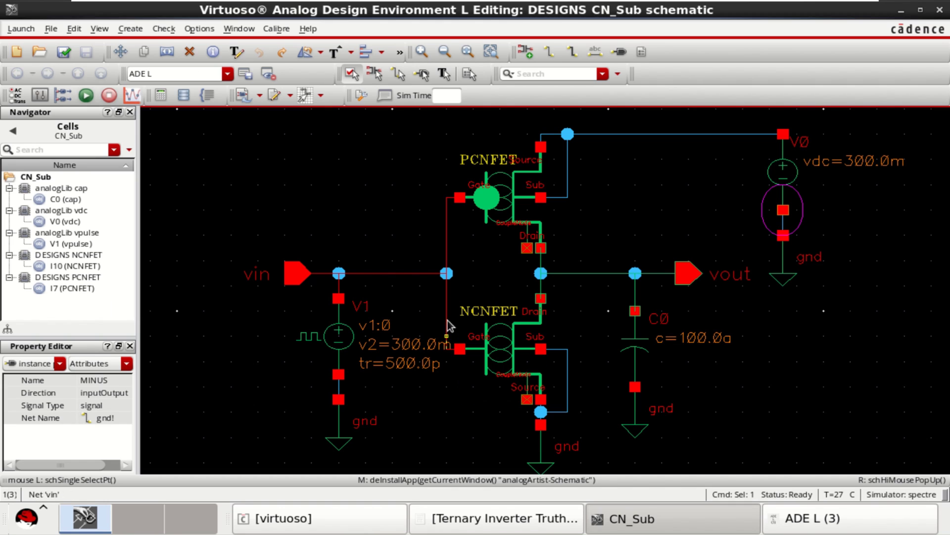
pyautogui.click(611, 222)
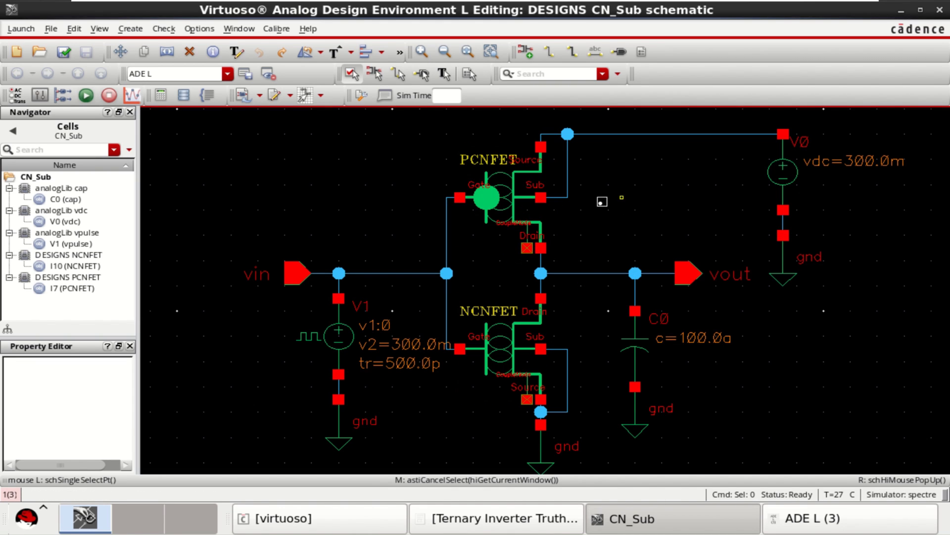
# - Show the veriloga parameters of the PCNFET instance I7 and set its n1 to 13
pyautogui.click(503, 203)
pyautogui.press('q')
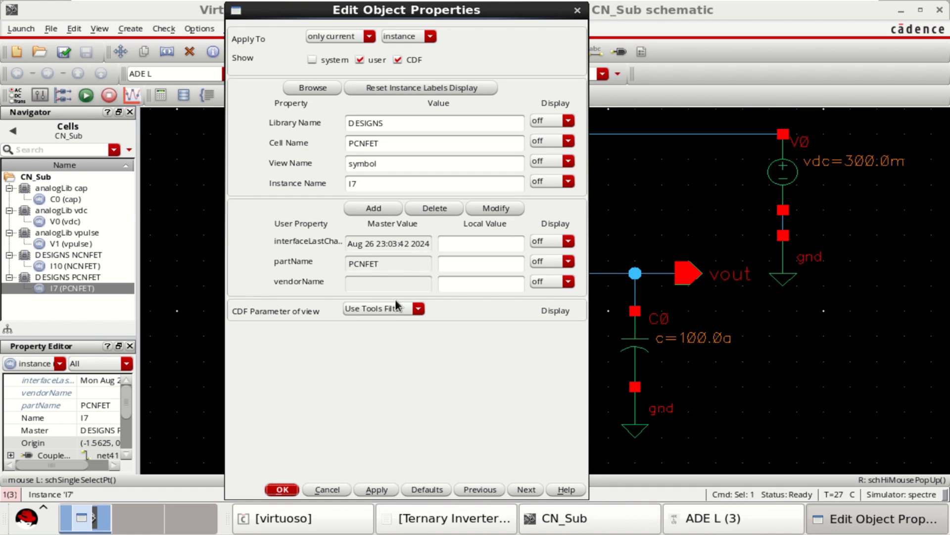
pyautogui.click(416, 308)
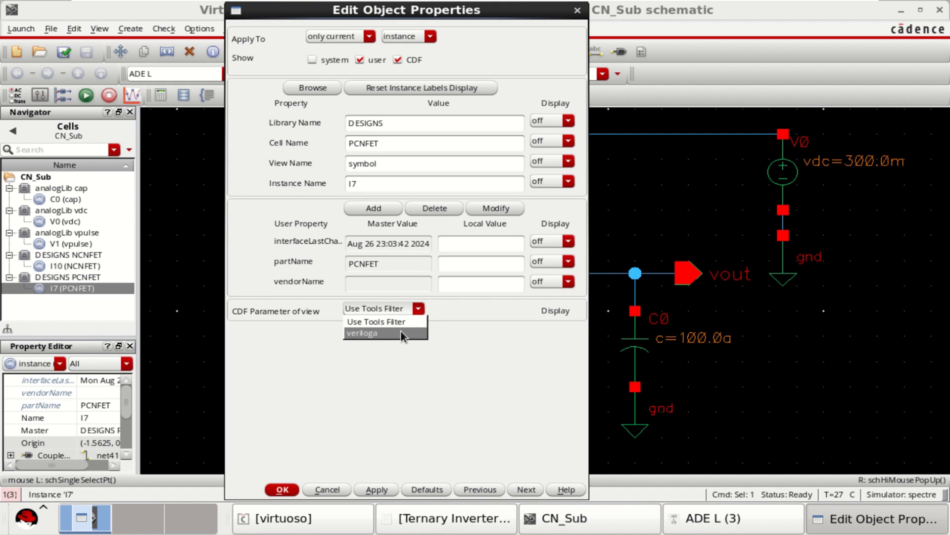
pyautogui.click(402, 331)
pyautogui.scroll(-5, 405, 331)
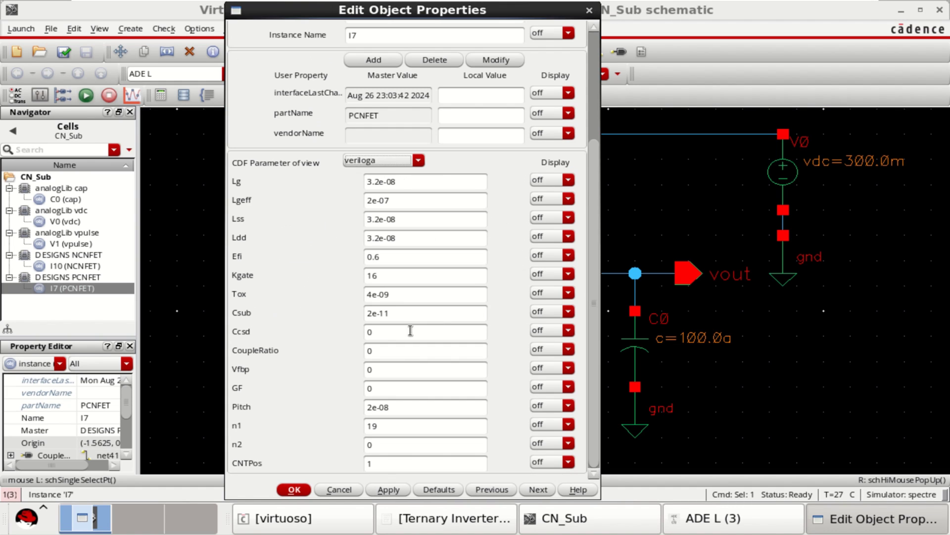
pyautogui.doubleClick(392, 427)
pyautogui.write('13')
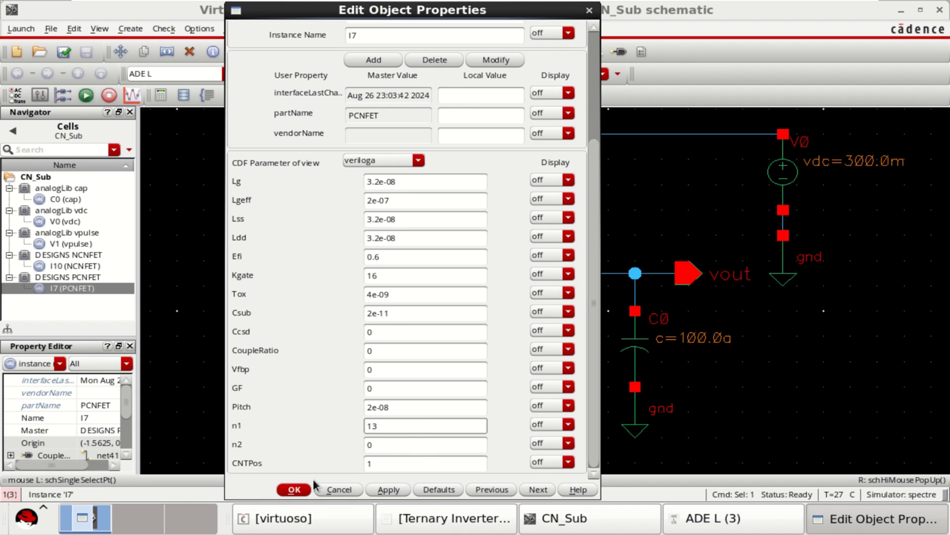
pyautogui.doubleClick(391, 465)
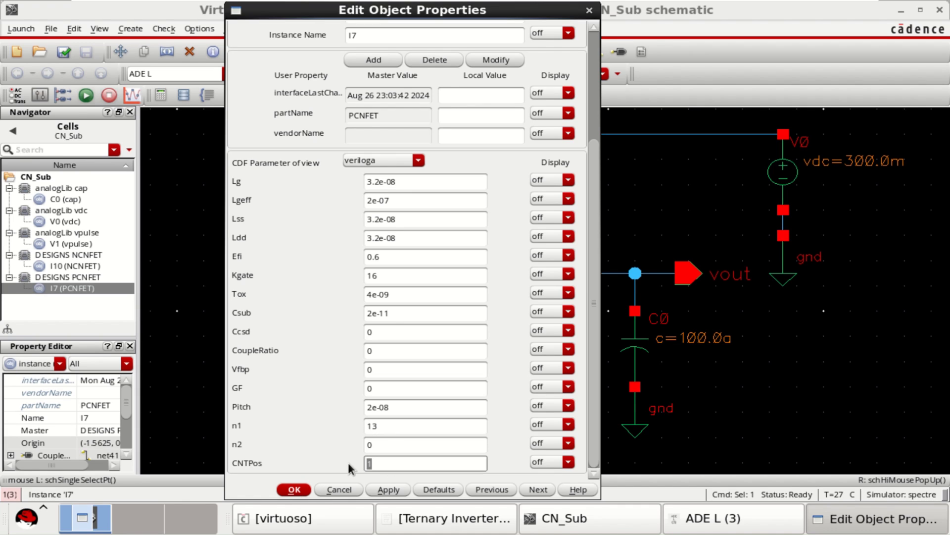
pyautogui.click(293, 490)
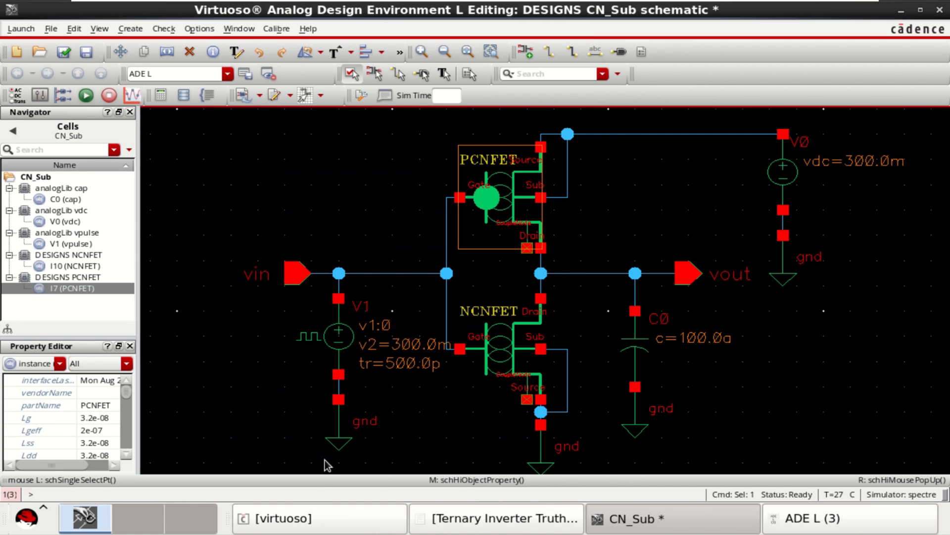
# - Set the veriloga parameter n1 of the NCNFET instance I10 to 13, and check and save the schematic
pyautogui.click(507, 354)
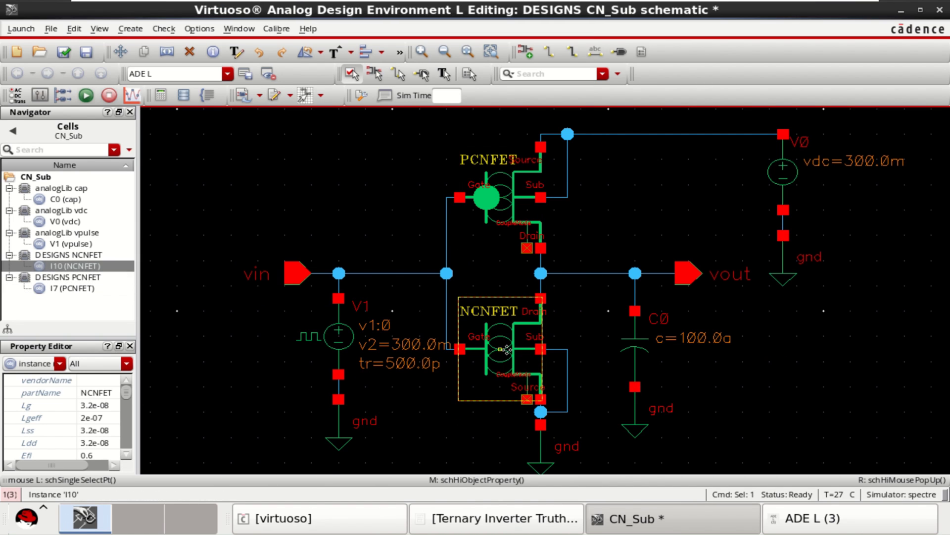
pyautogui.middleClick(508, 354)
pyautogui.click(418, 288)
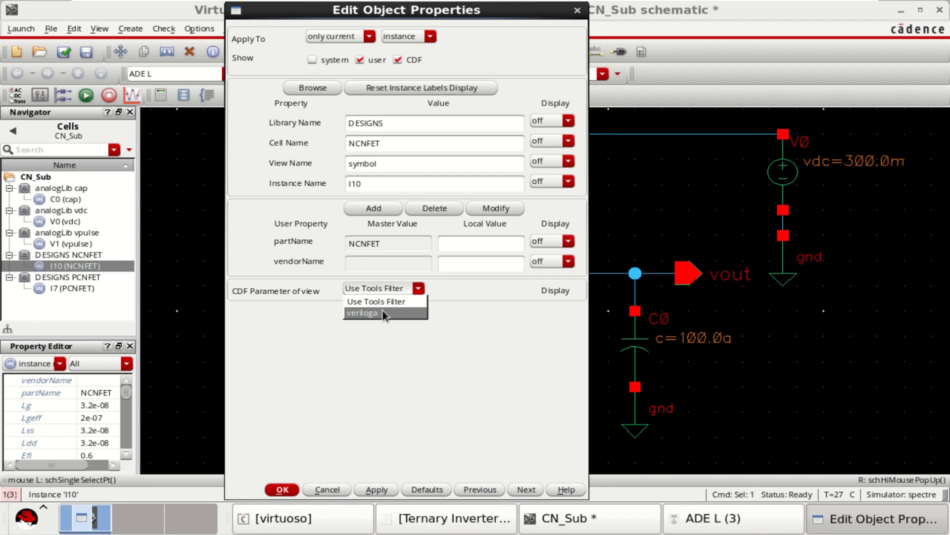
pyautogui.click(382, 312)
pyautogui.scroll(-3, 394, 323)
pyautogui.click(372, 425)
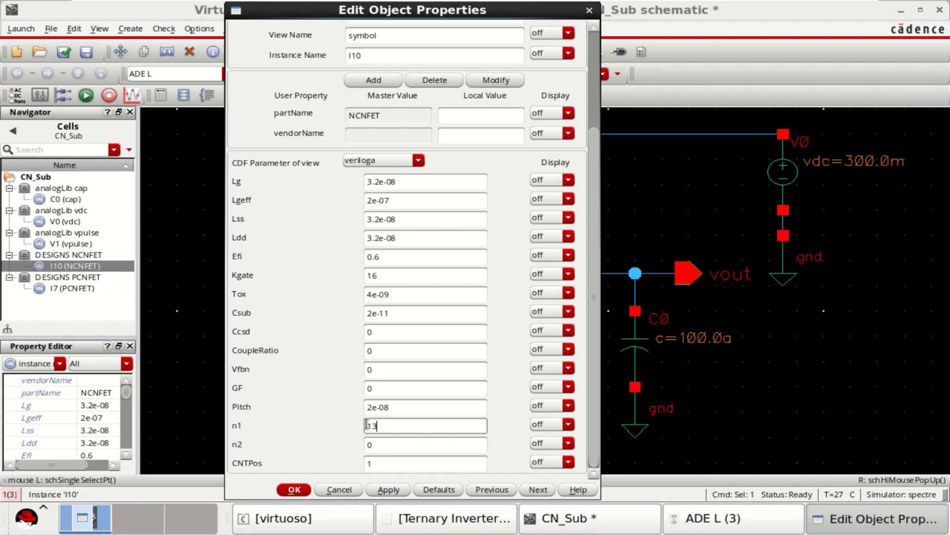
pyautogui.write('3')
pyautogui.click(297, 489)
pyautogui.click(66, 53)
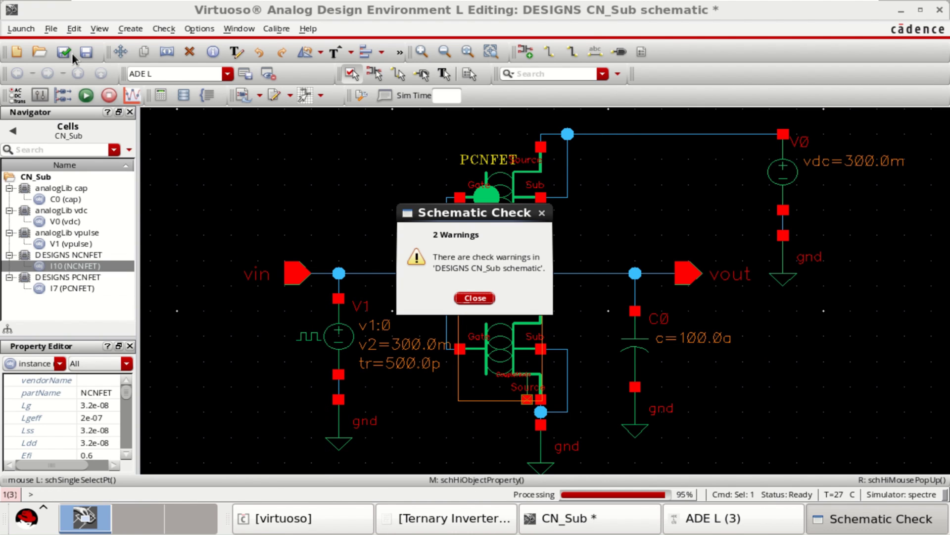
pyautogui.click(475, 296)
# - Consult the chirality and threshold voltage table in the Ternary Inverter Truth Table PDF and return to the schematic's V0 and V1 sources
pyautogui.click(522, 520)
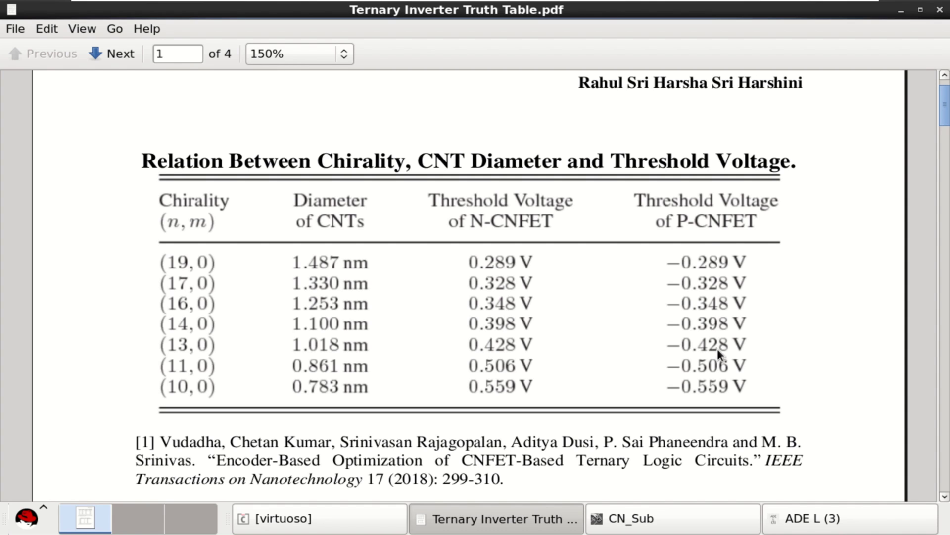
pyautogui.click(900, 15)
pyautogui.click(828, 212)
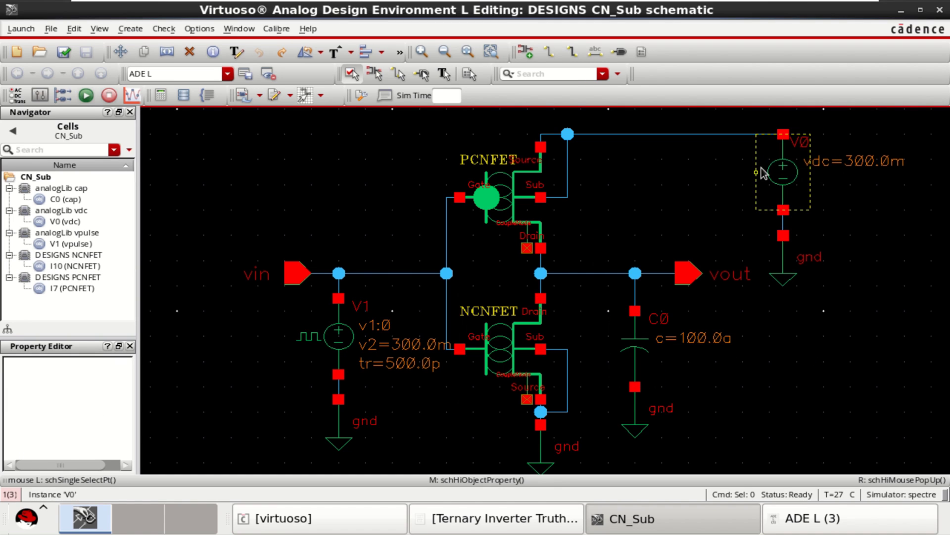
pyautogui.click(812, 166)
pyautogui.click(365, 319)
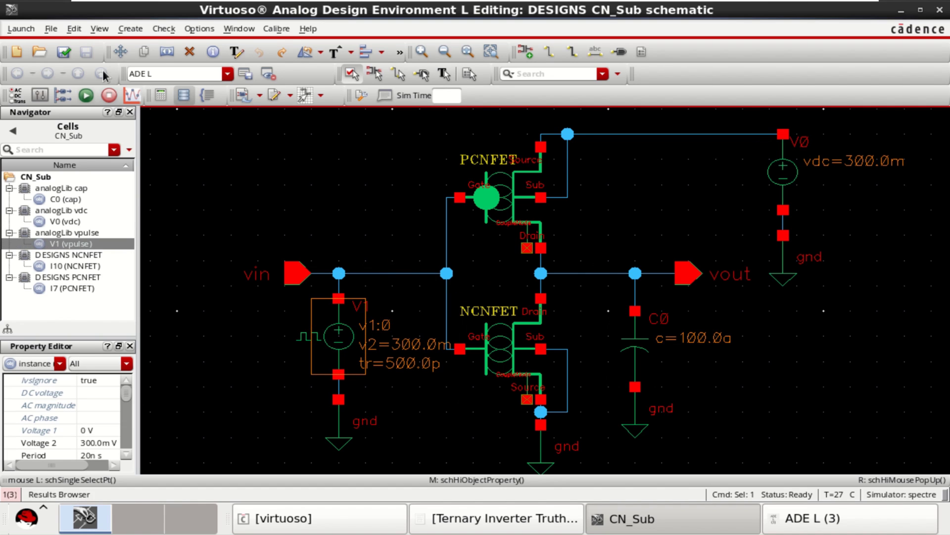
# - Check and save the CN_Sub schematic and run the simulation from ADE L, maximising the waveform window
pyautogui.click(64, 52)
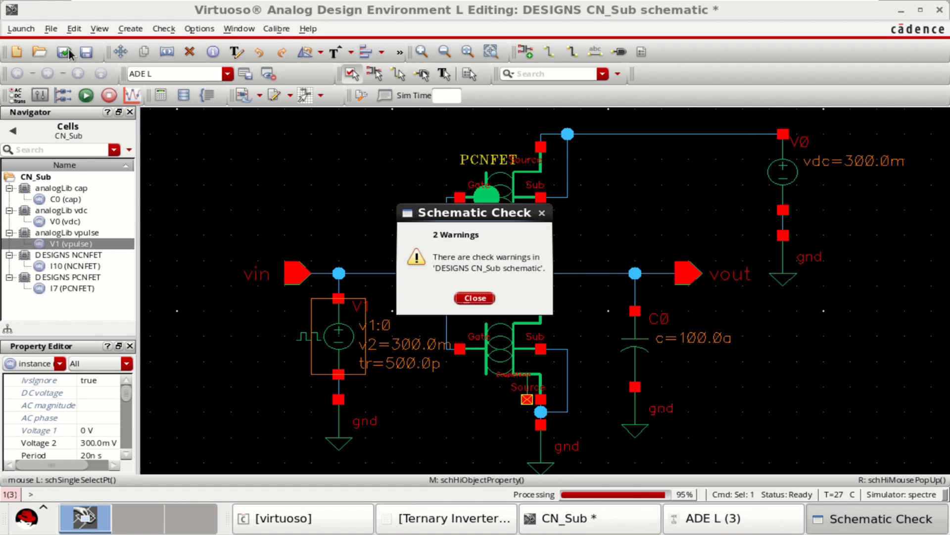
pyautogui.click(474, 298)
pyautogui.click(821, 521)
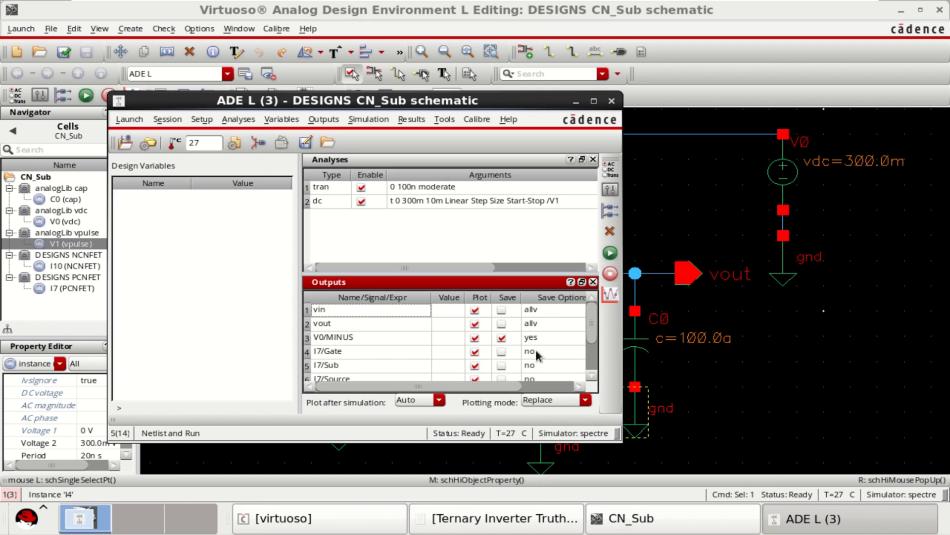
pyautogui.click(611, 253)
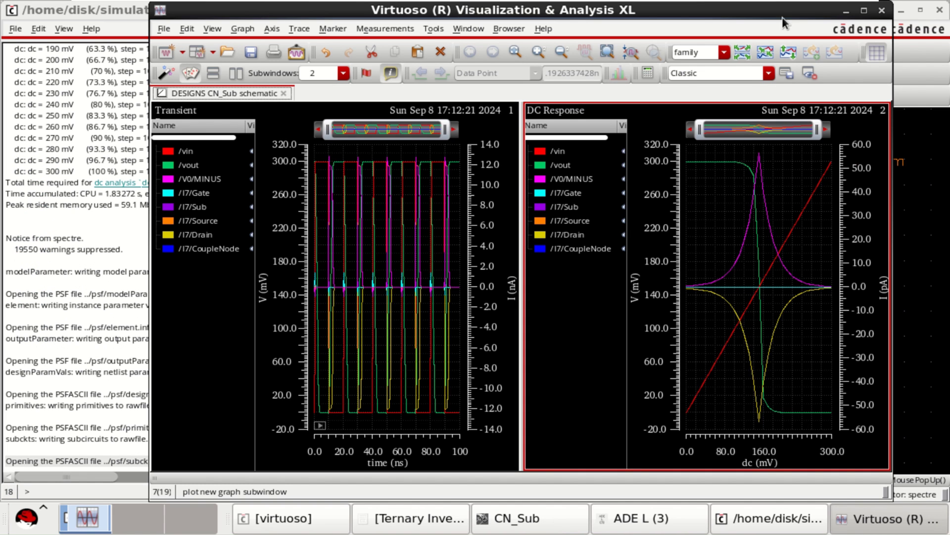
pyautogui.click(864, 12)
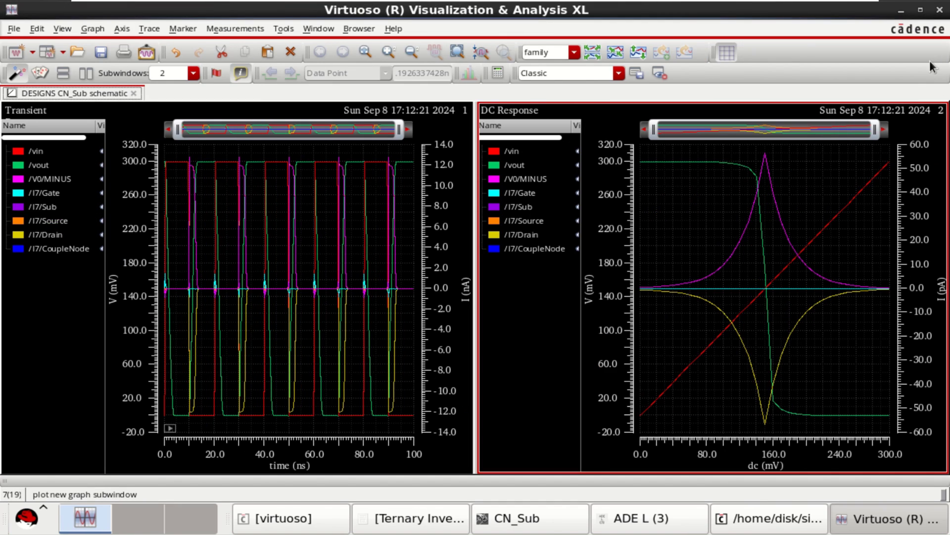
# - Return to ADE L and delete the I7 Gate, Sub, Source, Drain and CoupleNode outputs
pyautogui.click(901, 11)
pyautogui.click(501, 98)
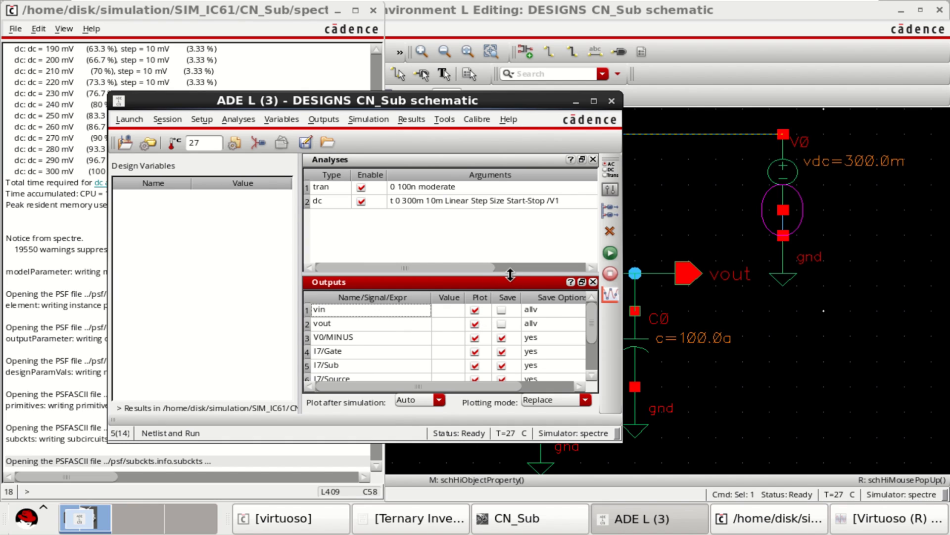
pyautogui.moveTo(510, 275); pyautogui.dragTo(513, 247)
pyautogui.click(316, 325)
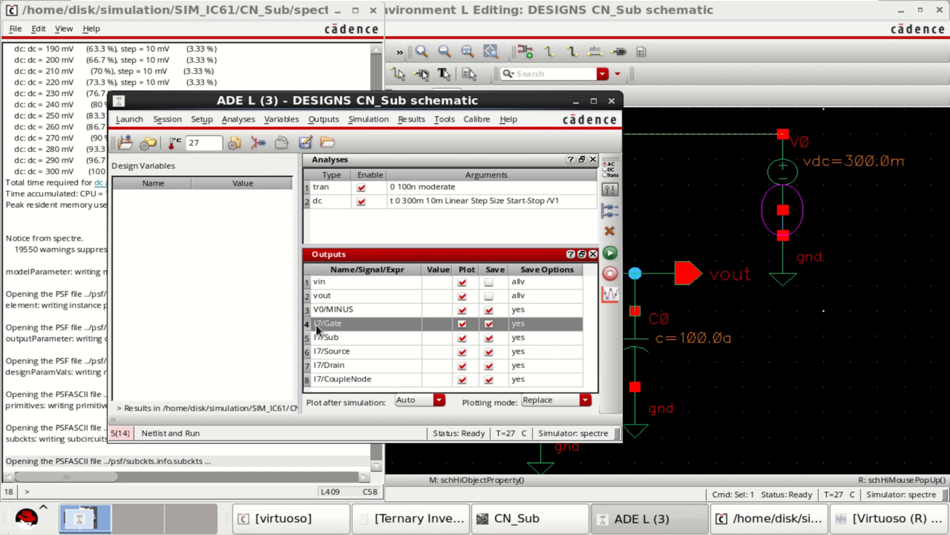
pyautogui.keyDown('shift'); pyautogui.click(331, 379); pyautogui.keyUp('shift')
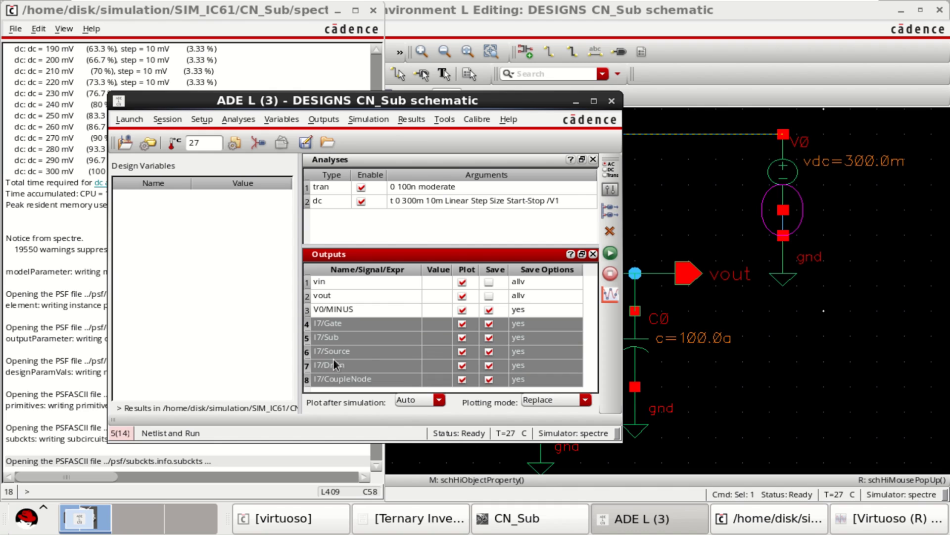
pyautogui.click(610, 231)
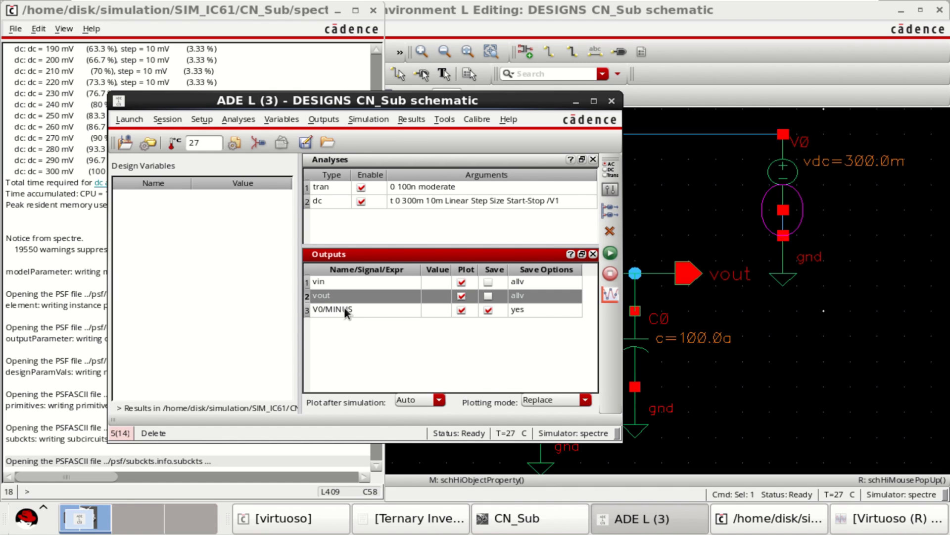
# - Rerun the simulation with only vin, vout and V0/MINUS plotted and inspect the supply current peak in the DC Response
pyautogui.click(344, 308)
pyautogui.click(611, 253)
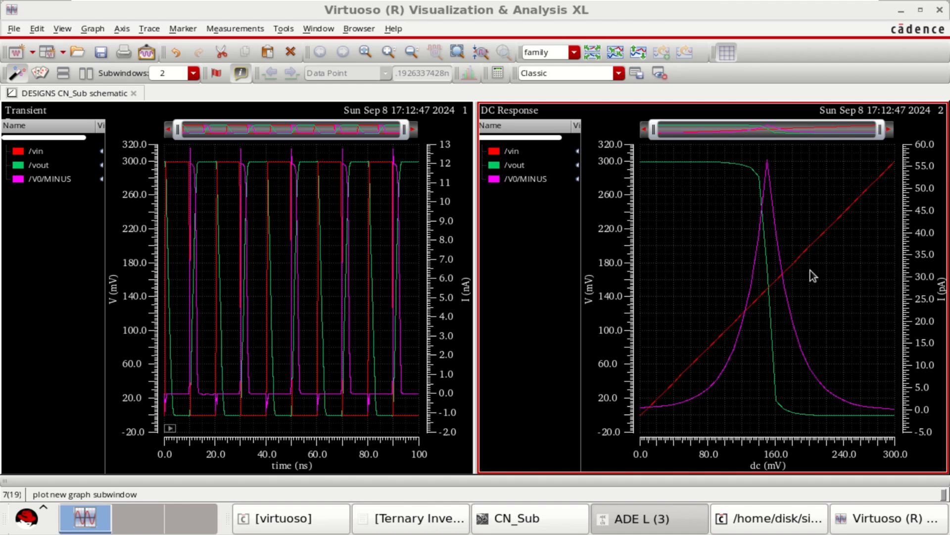
pyautogui.moveTo(775, 186)
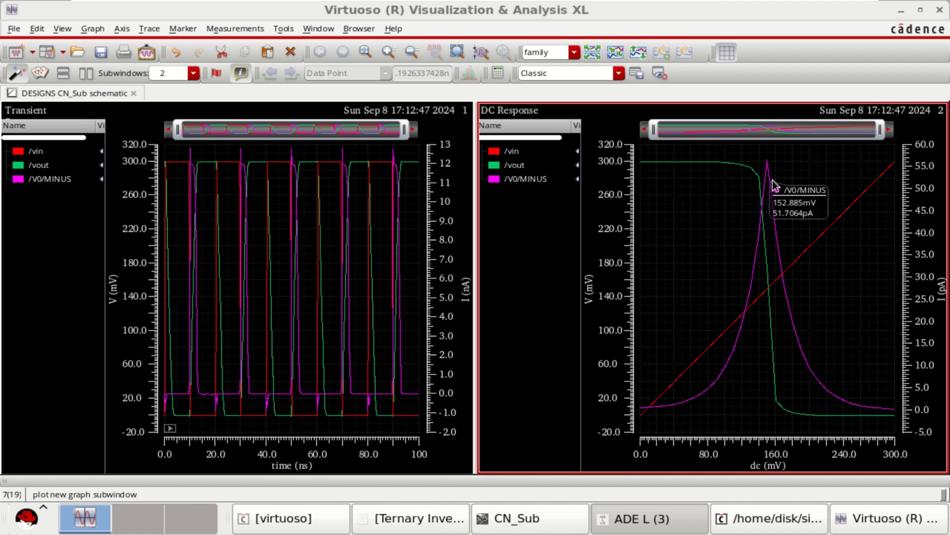
# - Split the Transient graph's traces into separate strips and select the vin and vout traces
pyautogui.click(69, 275)
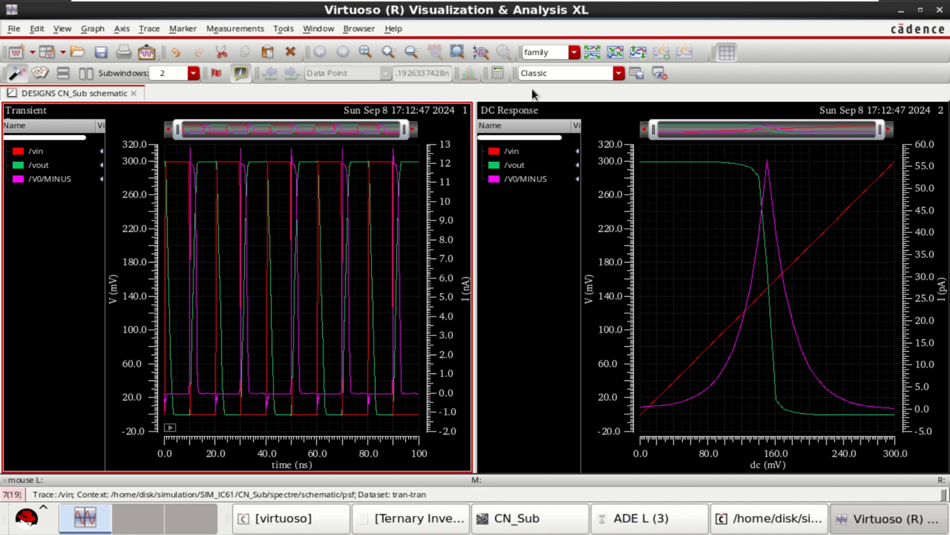
pyautogui.click(591, 54)
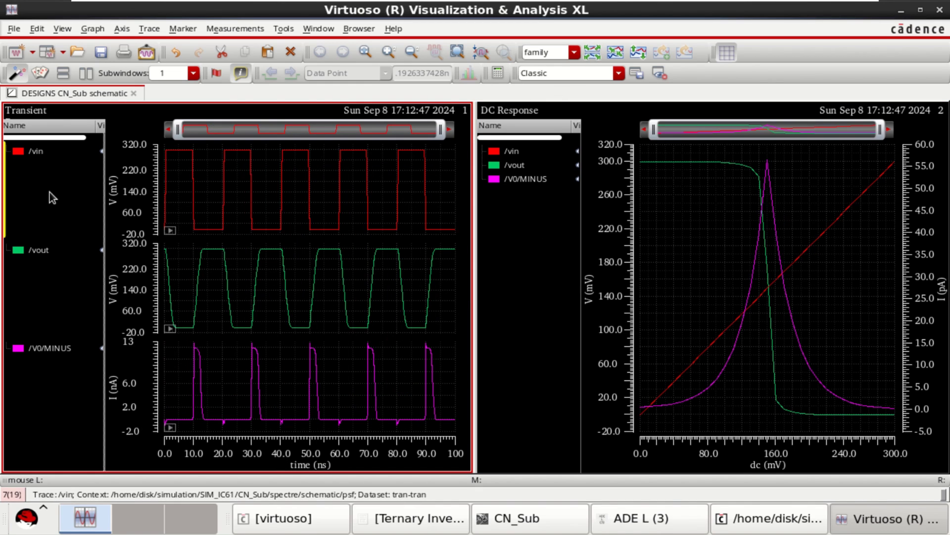
pyautogui.click(36, 152)
pyautogui.keyDown('ctrl'); pyautogui.click(35, 250); pyautogui.keyUp('ctrl')
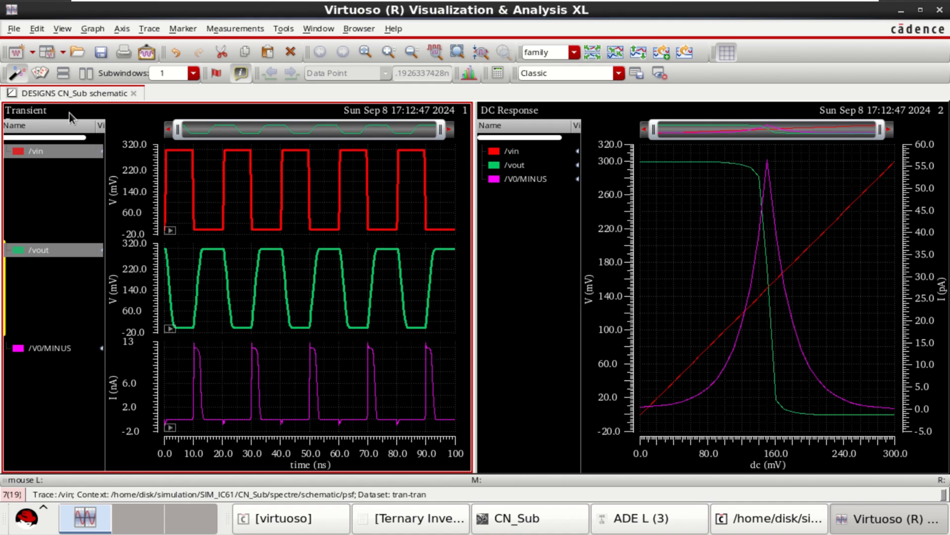
# - Show only the Transient graph and examine the vin and vout traces, comparing the input and output logic levels
pyautogui.click(37, 73)
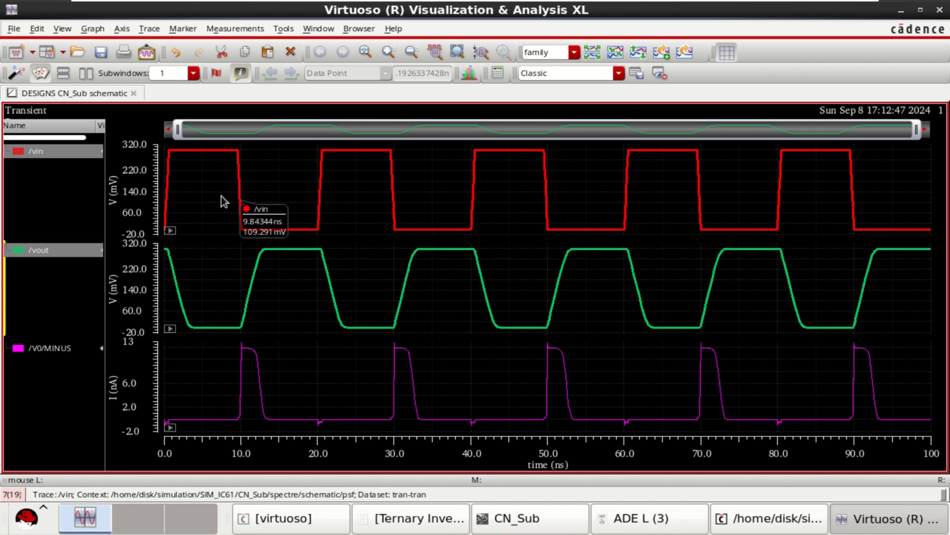
pyautogui.click(197, 155)
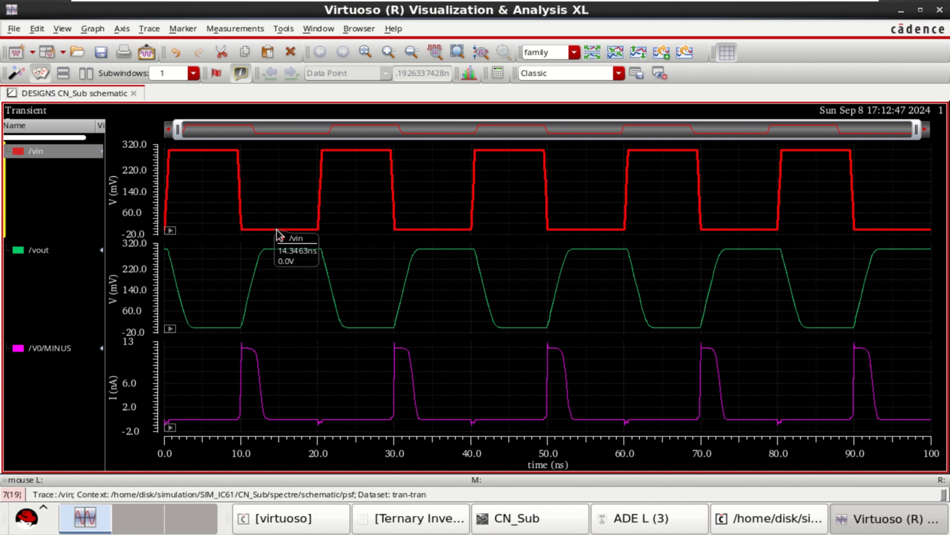
pyautogui.click(280, 248)
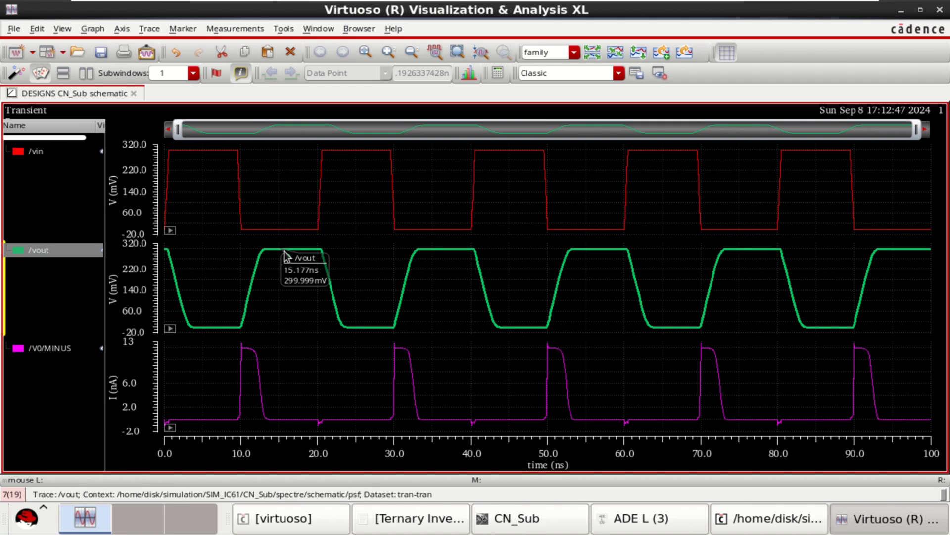
pyautogui.click(40, 155)
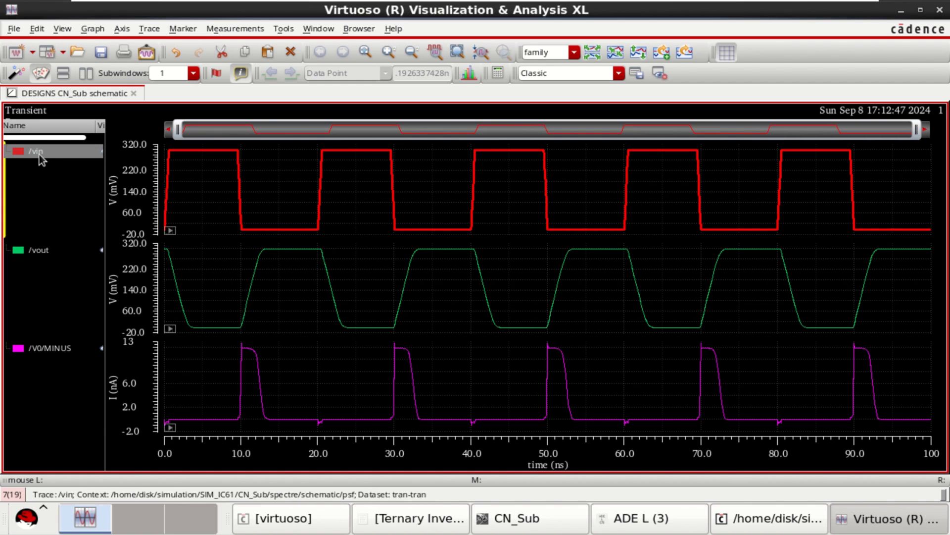
pyautogui.keyDown('ctrl'); pyautogui.click(43, 254); pyautogui.keyUp('ctrl')
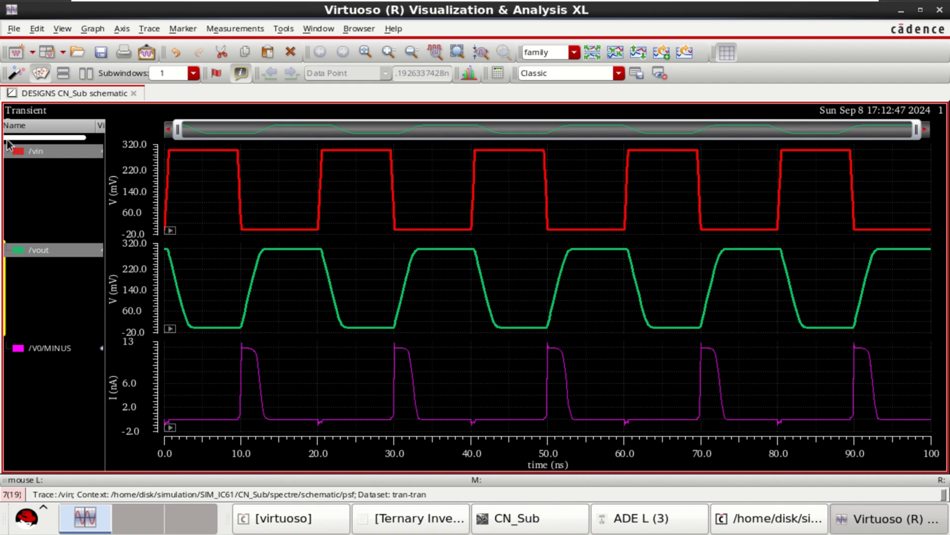
# - Restore the side-by-side graphs, show only the DC Response graph and inspect the vout transition
pyautogui.click(15, 75)
pyautogui.click(536, 236)
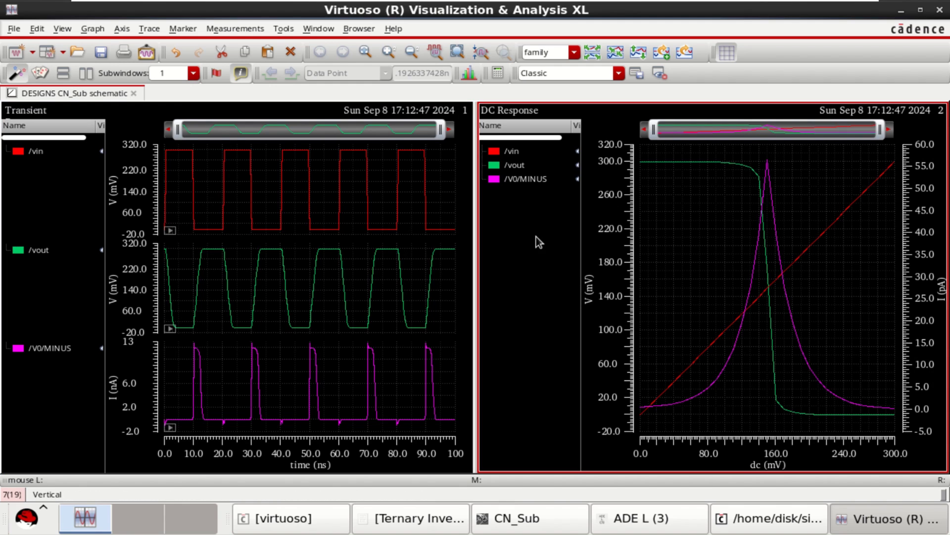
pyautogui.click(36, 73)
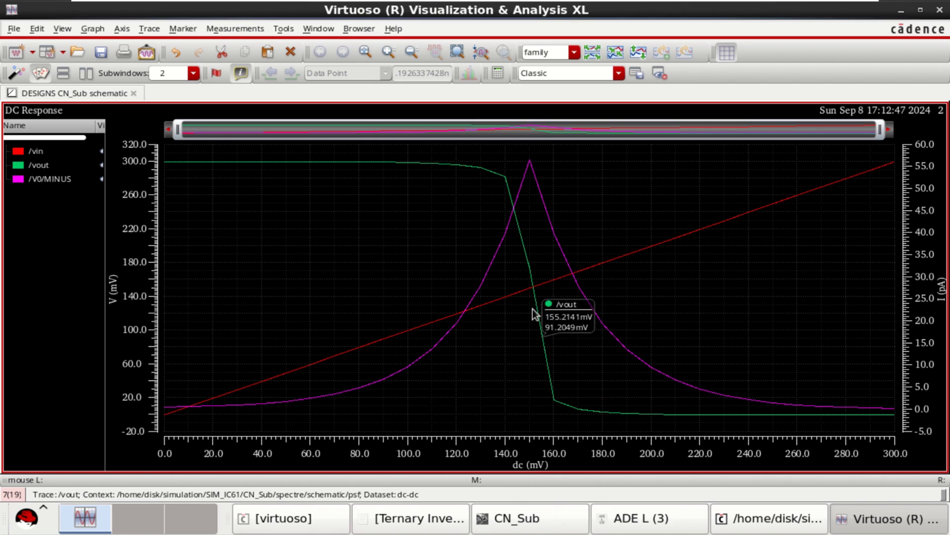
pyautogui.moveTo(530, 287)
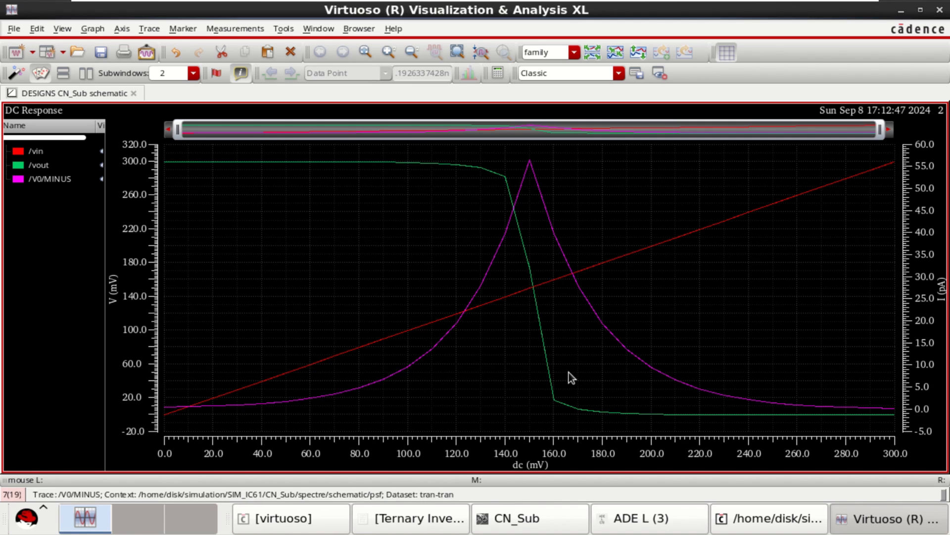
# - Close the waveform window, then check and save the CN_Sub schematic, dismissing the check dialog
pyautogui.click(939, 10)
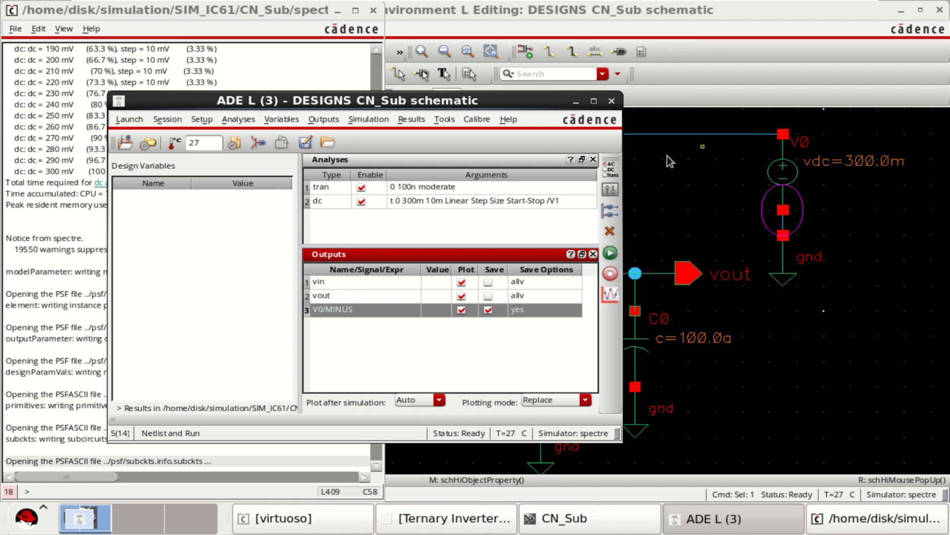
pyautogui.moveTo(541, 102); pyautogui.dragTo(571, 53)
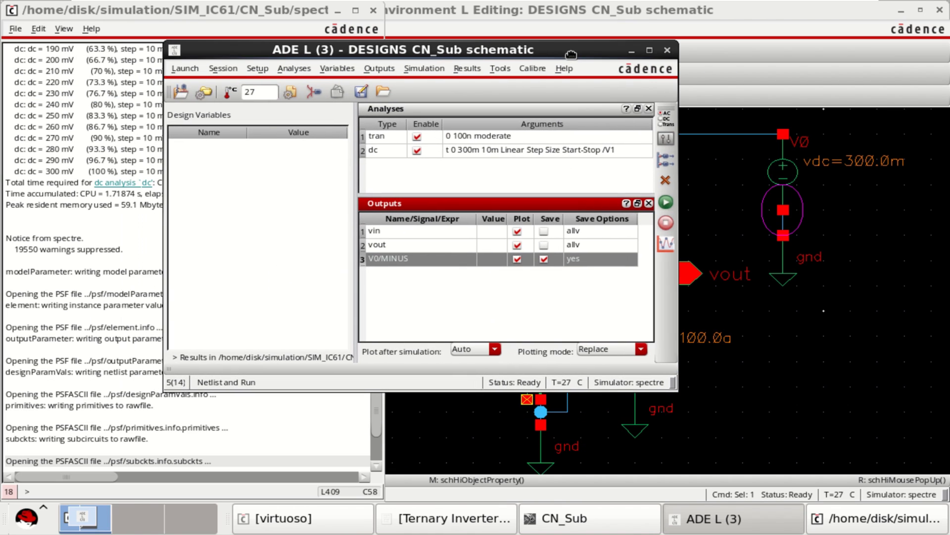
pyautogui.click(703, 198)
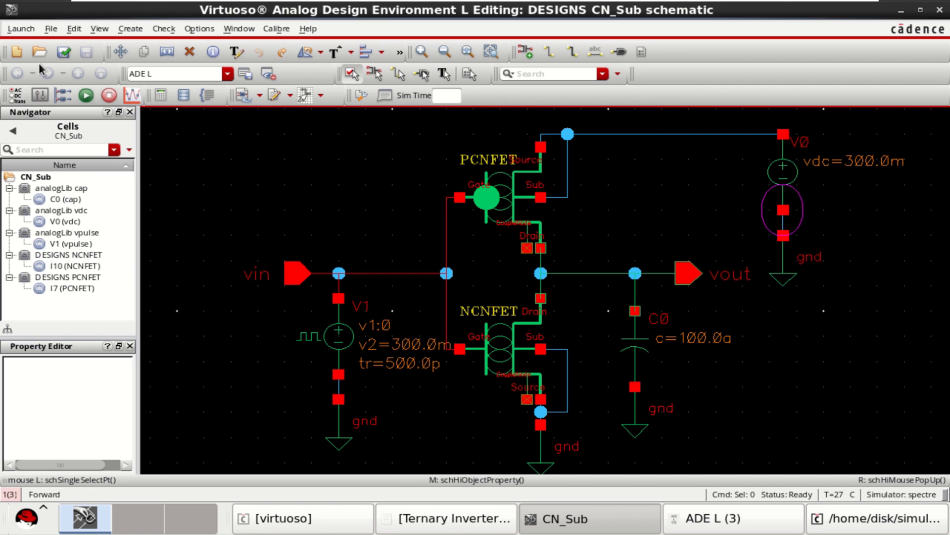
pyautogui.click(64, 51)
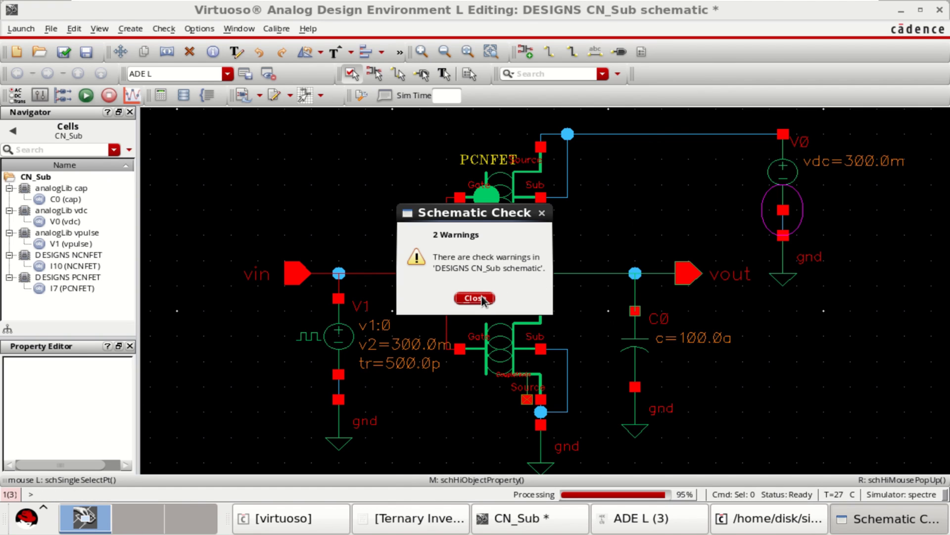
pyautogui.click(474, 298)
# - Return to ADE L, rerun the simulation and maximise the waveform window
pyautogui.click(765, 524)
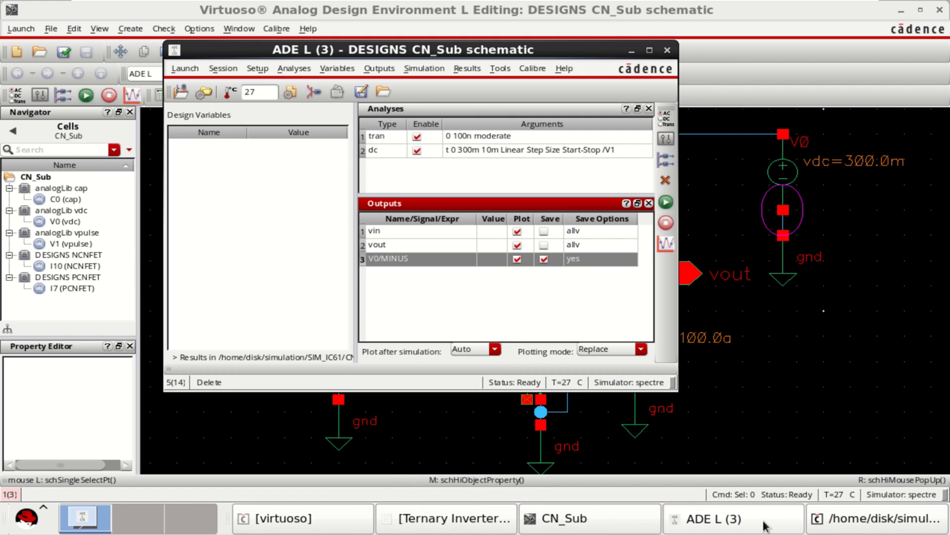
pyautogui.click(830, 387)
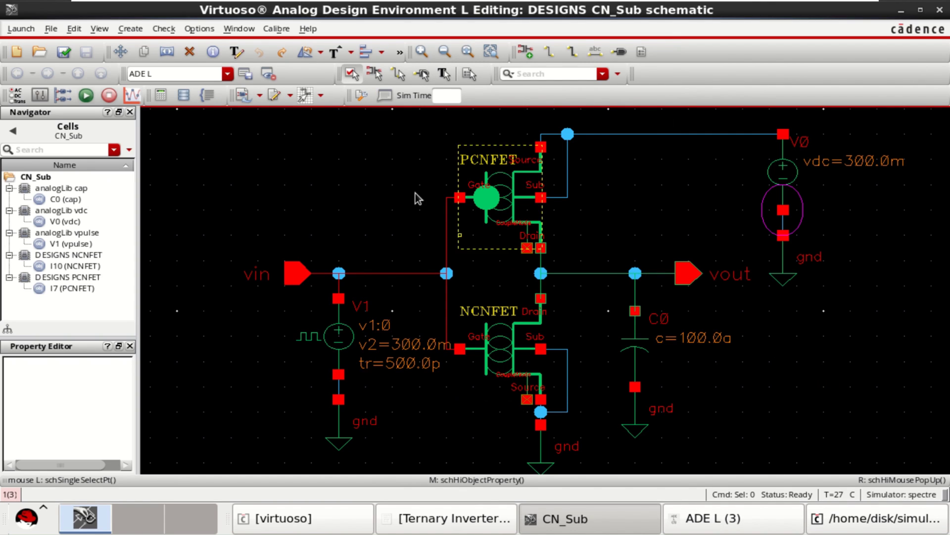
pyautogui.click(756, 519)
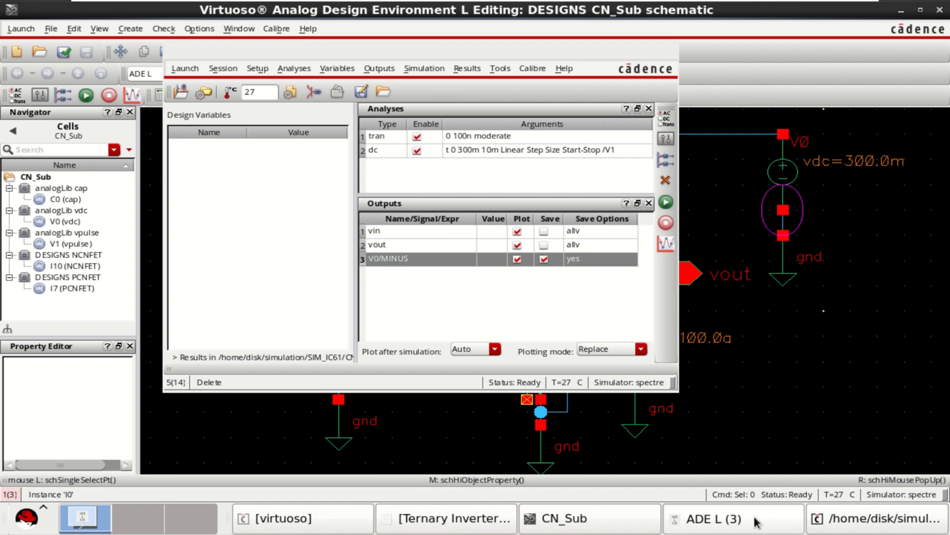
pyautogui.click(666, 203)
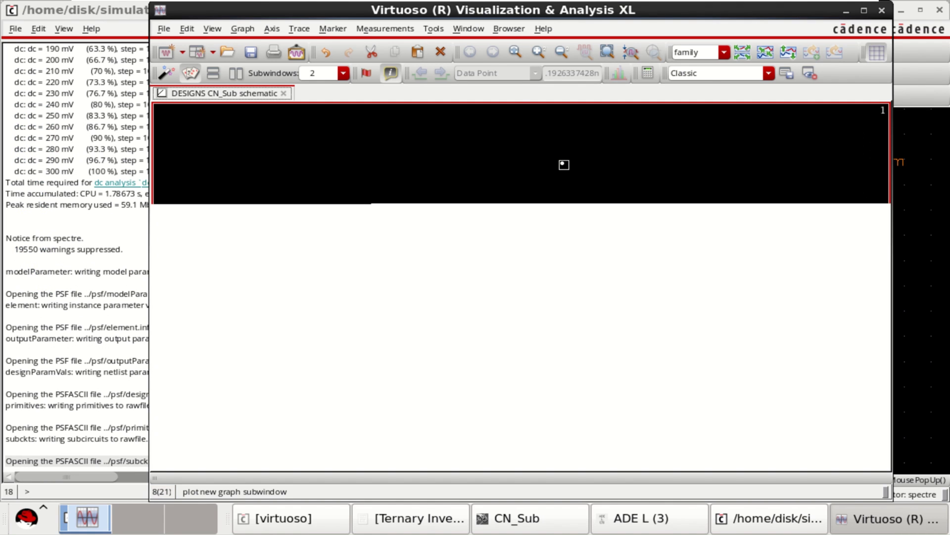
pyautogui.click(864, 10)
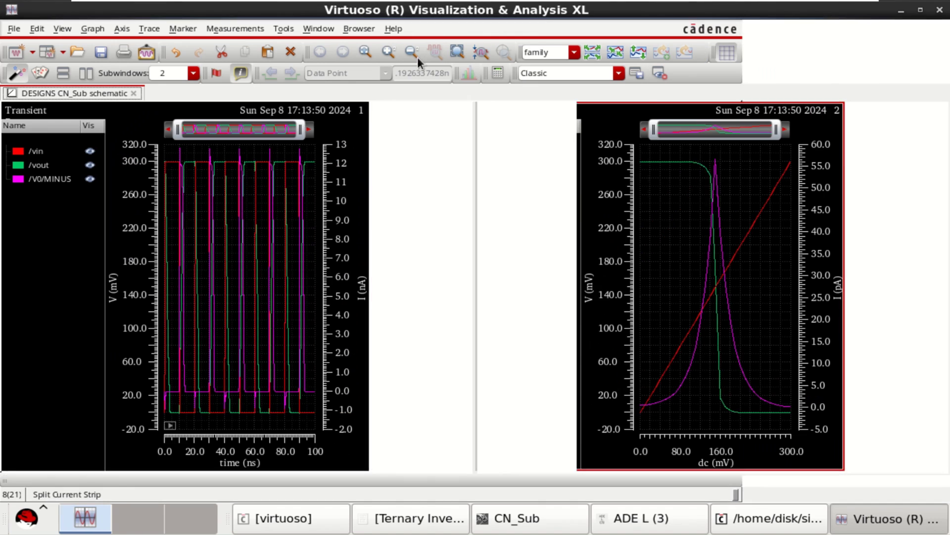
# - Split the Transient graph's traces into separate strips and show only that graph
pyautogui.click(72, 212)
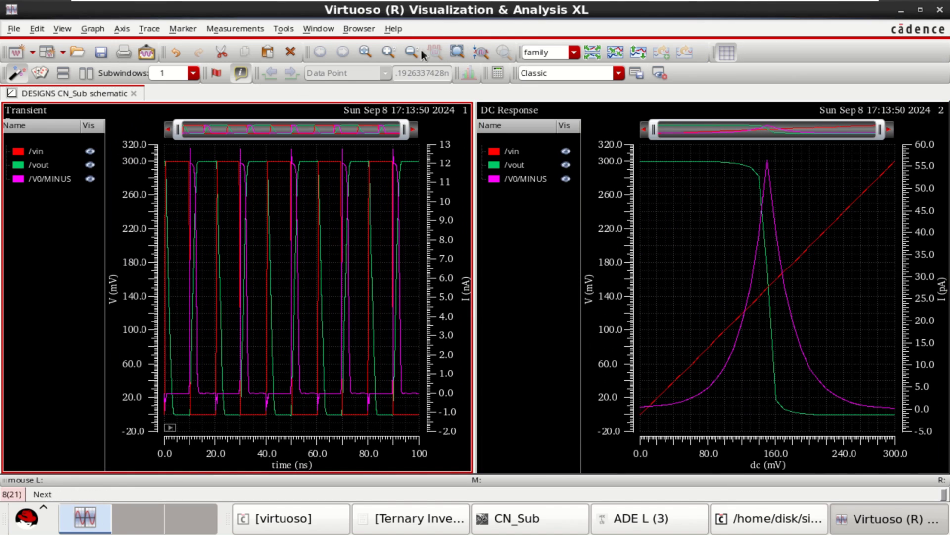
pyautogui.click(592, 52)
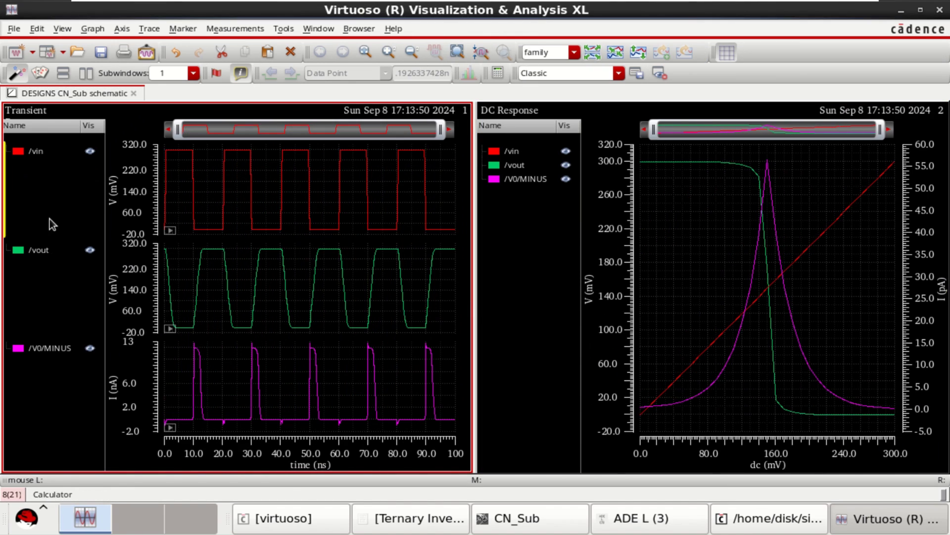
pyautogui.click(41, 72)
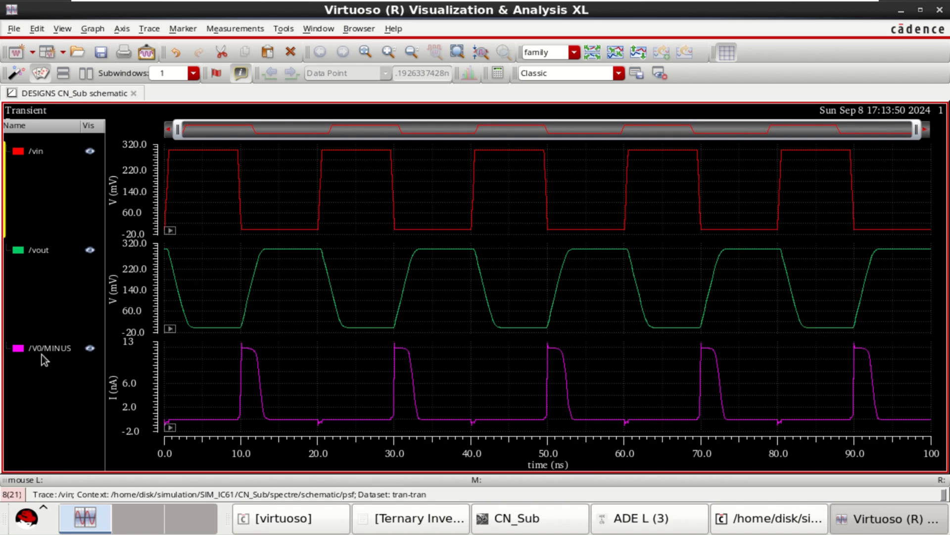
# - Send the V0/MINUS transient trace to the Calculator
pyautogui.click(46, 349)
pyautogui.rightClick(60, 350)
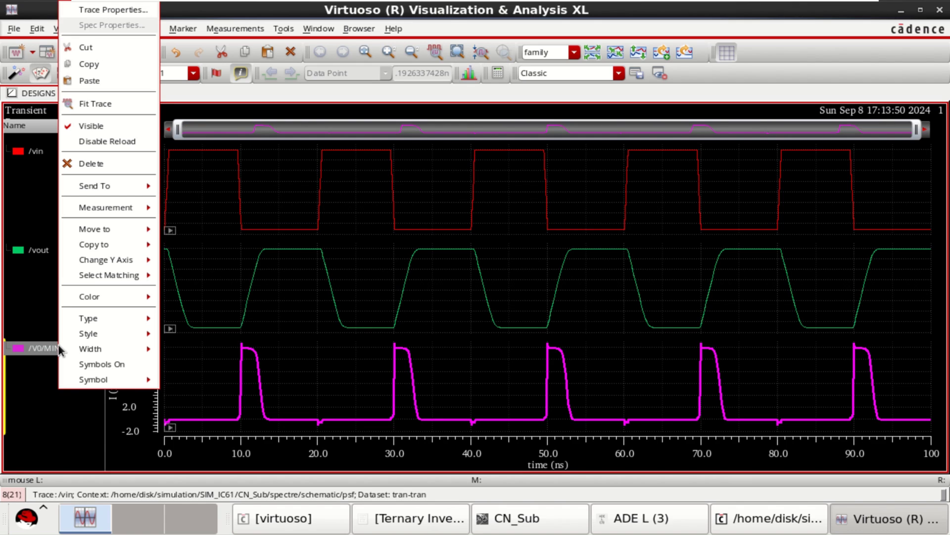
pyautogui.moveTo(109, 184)
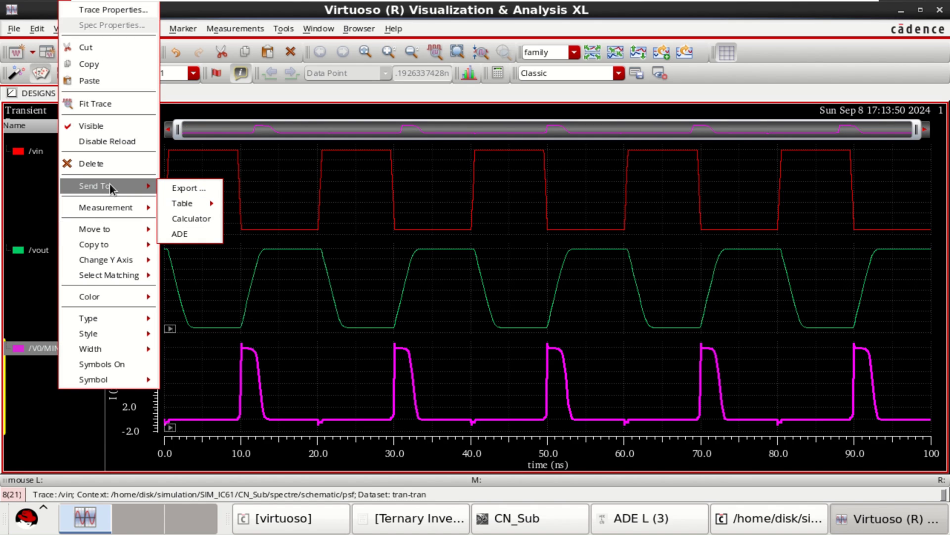
pyautogui.click(200, 218)
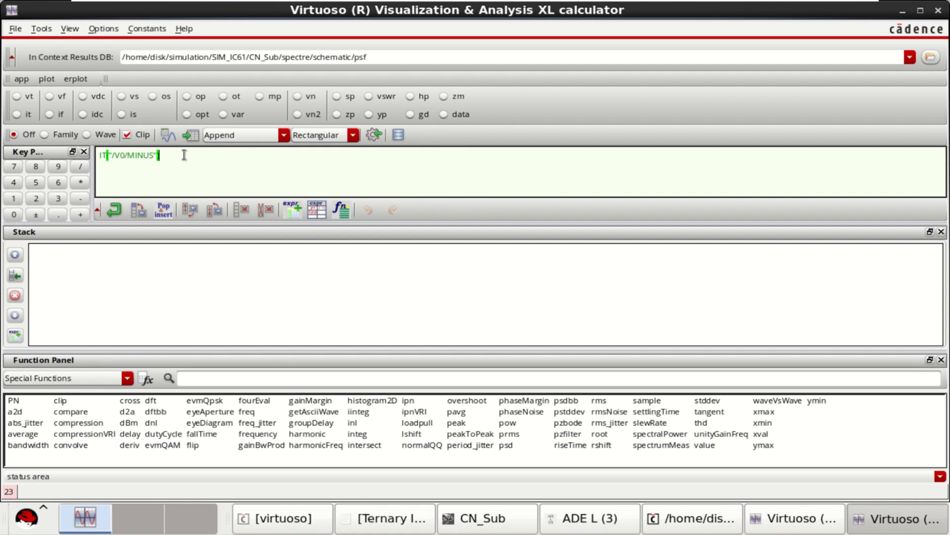
# - Multiply the V0/MINUS current expression by 0.3 and enclose the whole product in parentheses
pyautogui.write('*')
pyautogui.moveTo(184, 155); pyautogui.dragTo(167, 157)
pyautogui.click(182, 157)
pyautogui.write(')')
pyautogui.press('Home')
pyautogui.write('(')
# - Apply the average function to the power expression, evaluate it in a table and close the table
pyautogui.click(216, 377)
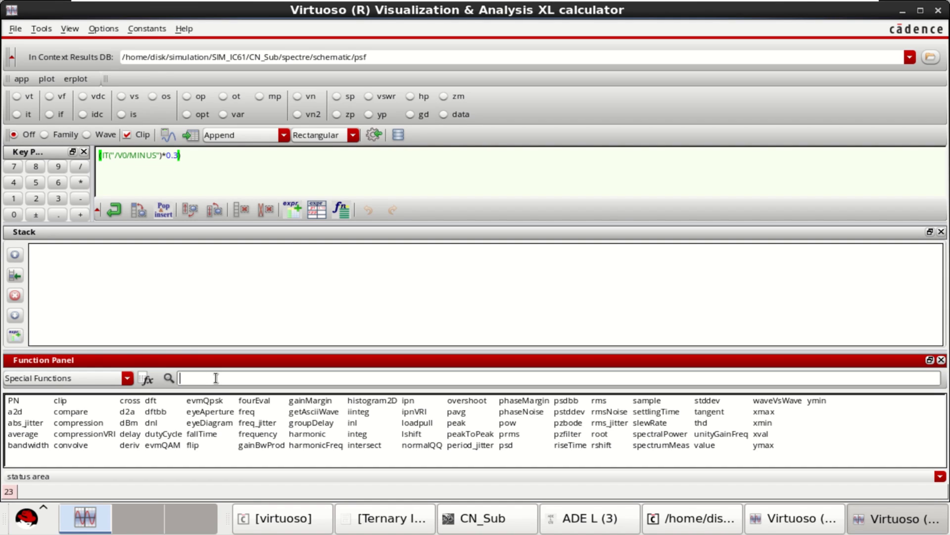
pyautogui.write('average')
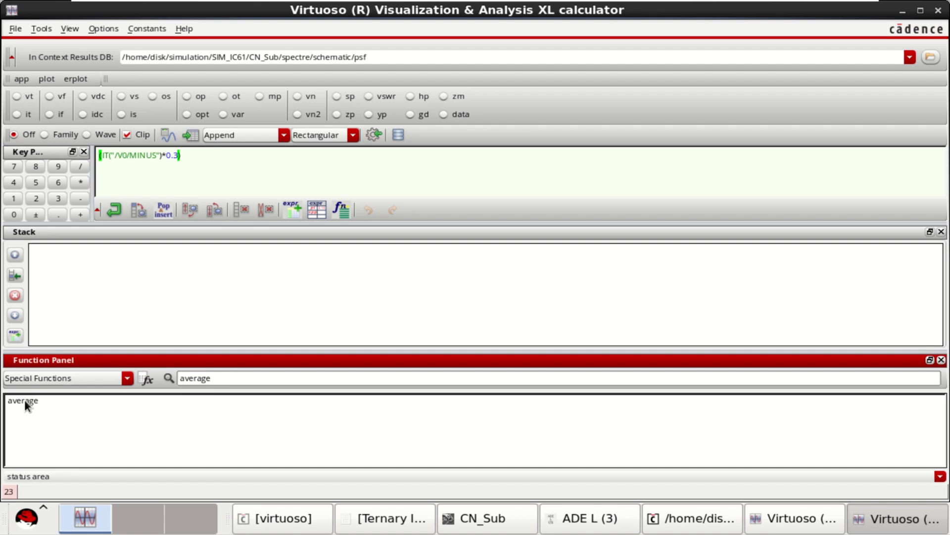
pyautogui.doubleClick(24, 400)
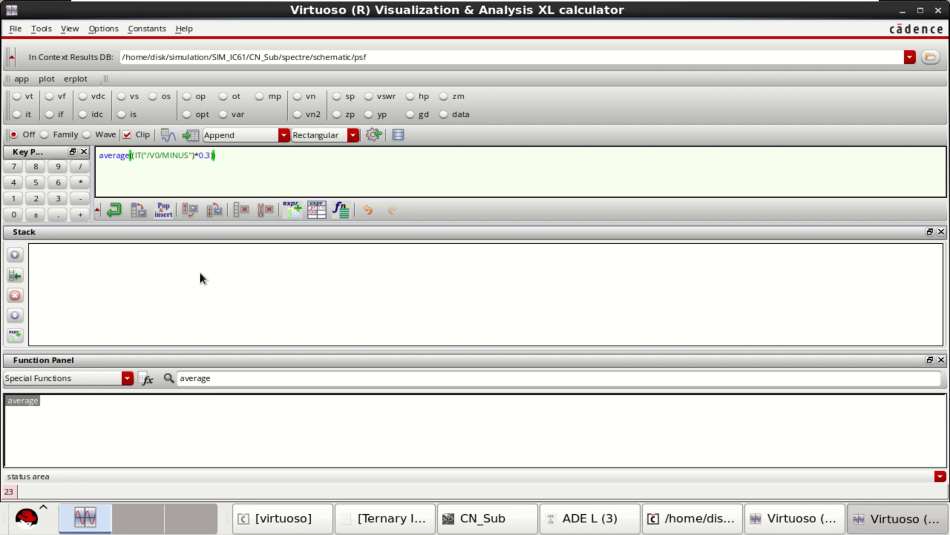
pyautogui.click(192, 135)
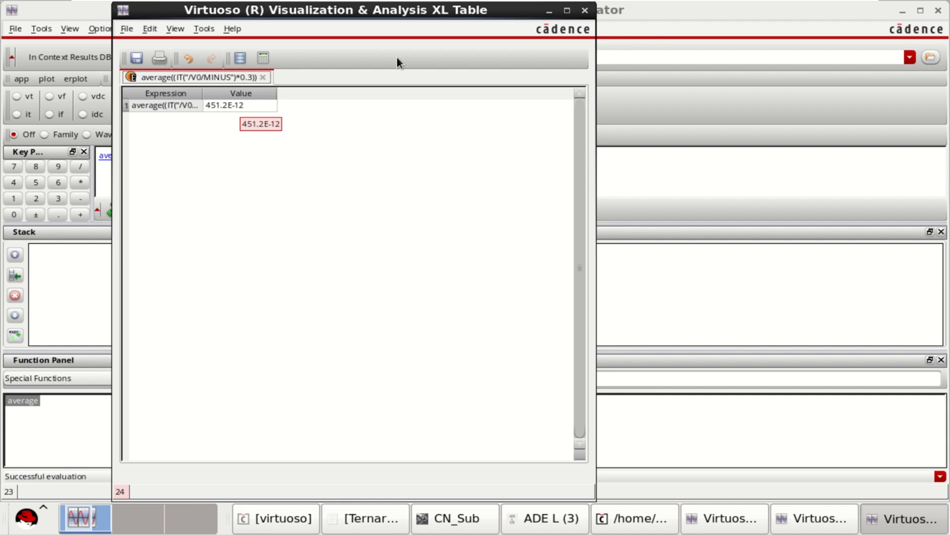
pyautogui.click(584, 10)
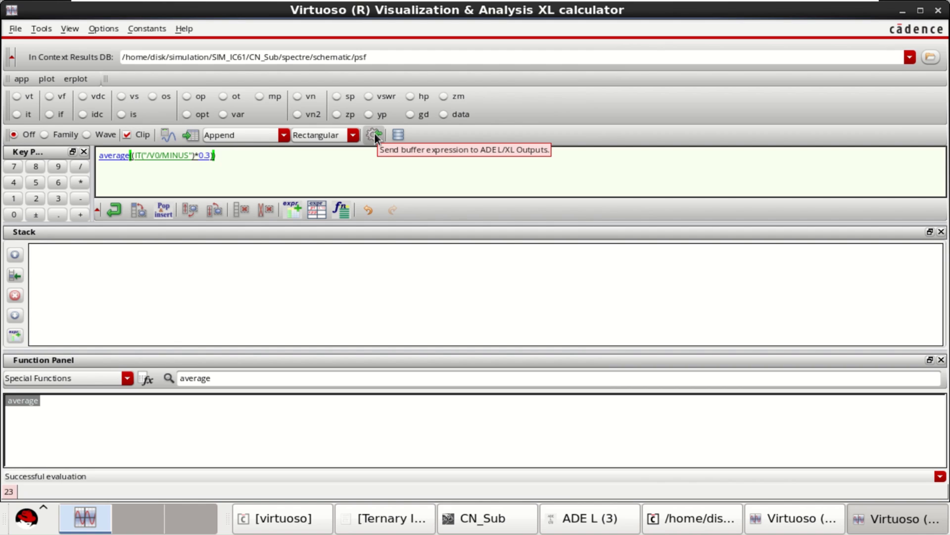
# - Send the average expression to the ADE L outputs, close the Calculator and widen the Outputs area in ADE L
pyautogui.click(374, 133)
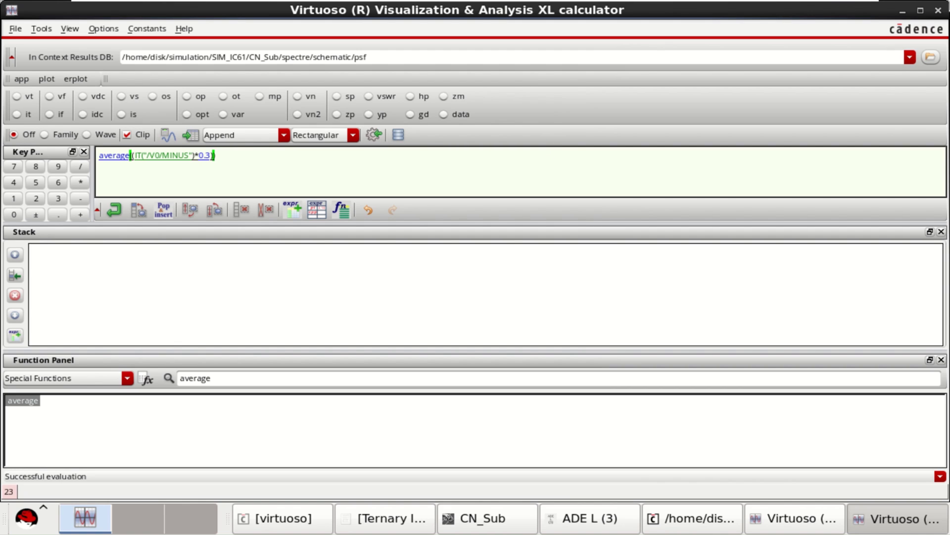
pyautogui.click(938, 9)
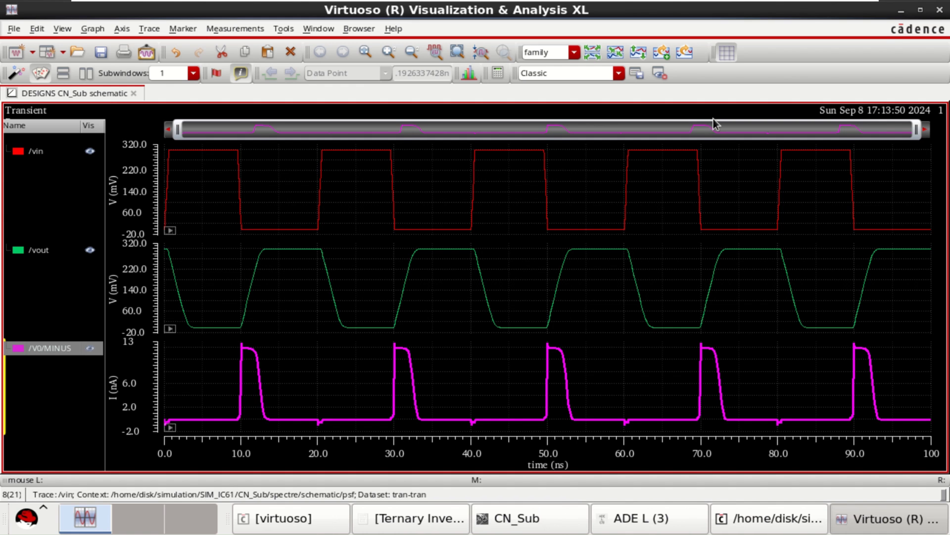
pyautogui.click(660, 520)
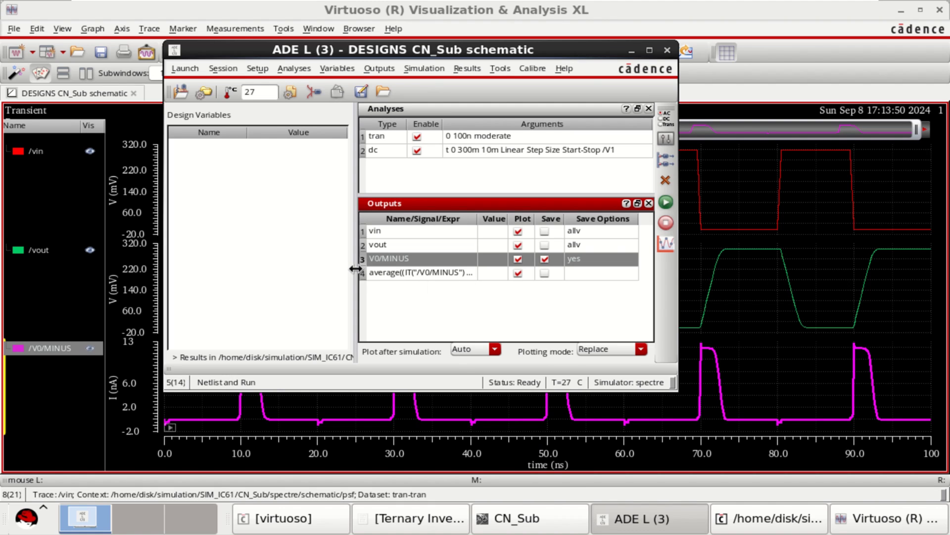
pyautogui.moveTo(356, 268); pyautogui.dragTo(281, 263)
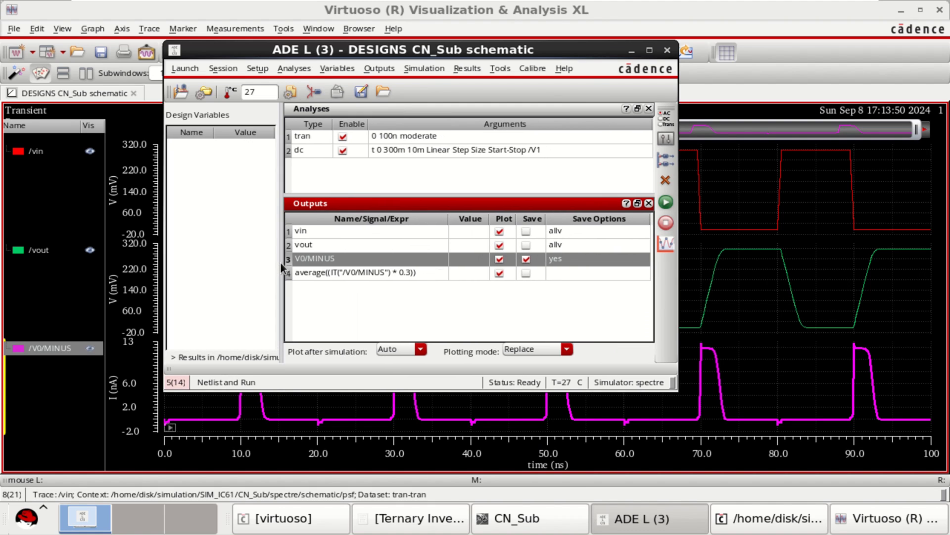
# - Edit the average((IT("/V0/MINUS") * 0.3)) output and name it AvgPower
pyautogui.rightClick(399, 271)
pyautogui.click(437, 264)
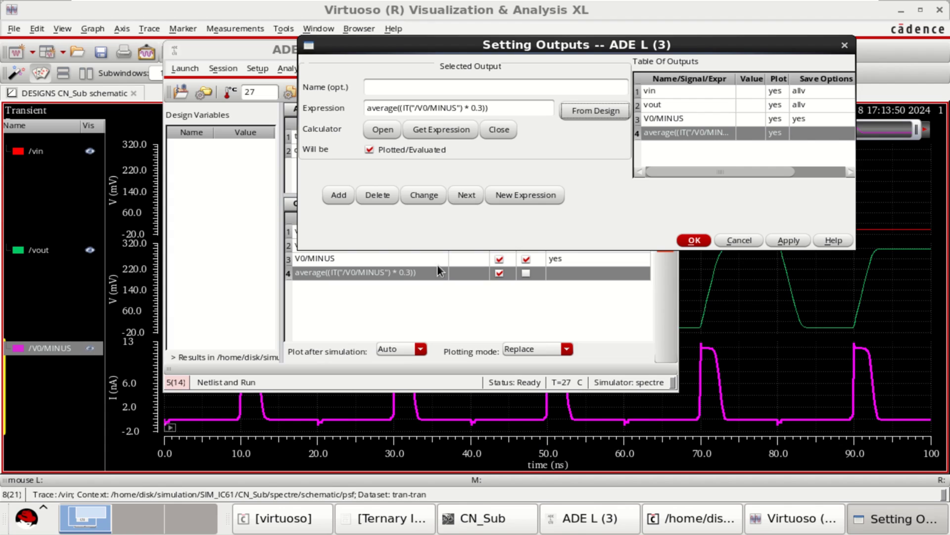
pyautogui.click(429, 87)
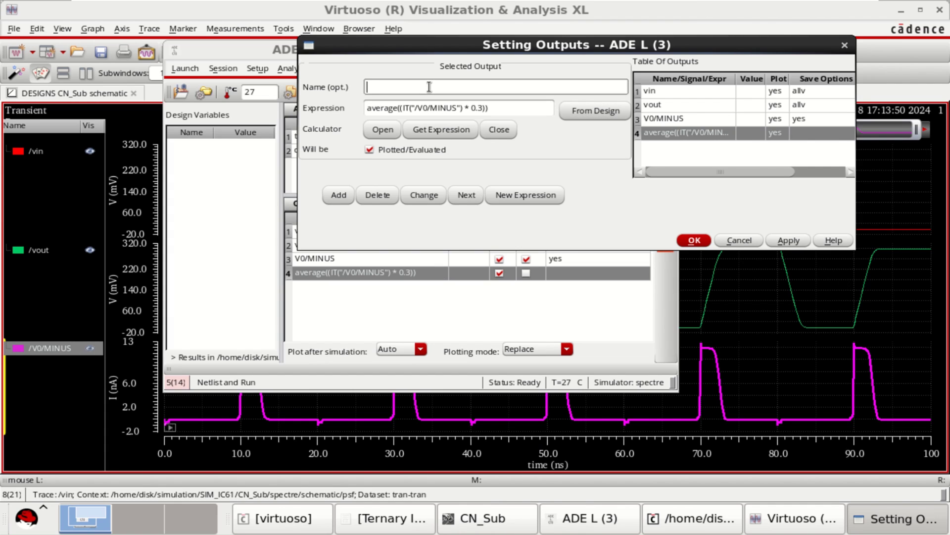
pyautogui.write('AvgPower')
pyautogui.click(694, 240)
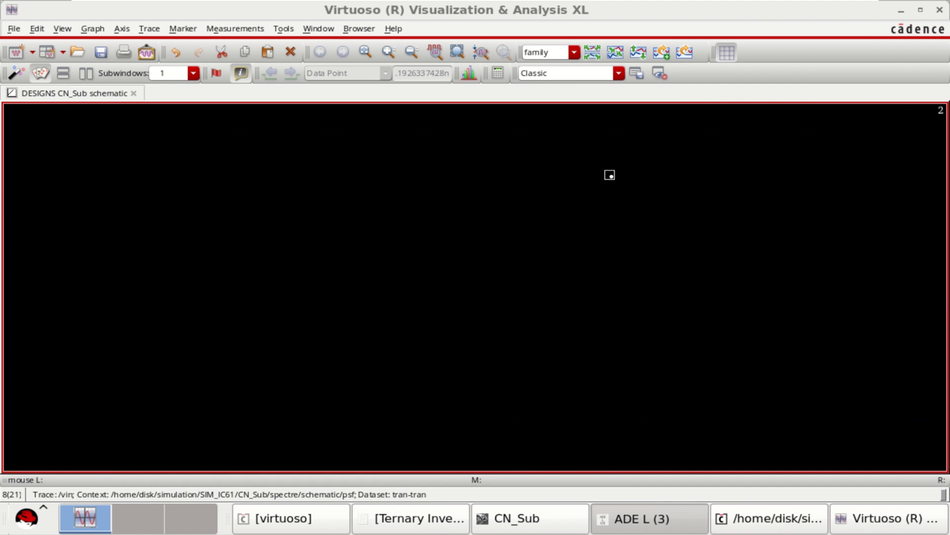
# - Close the simulation log, check the AvgPower output's value in ADE L and minimize the ADE L window
pyautogui.click(900, 12)
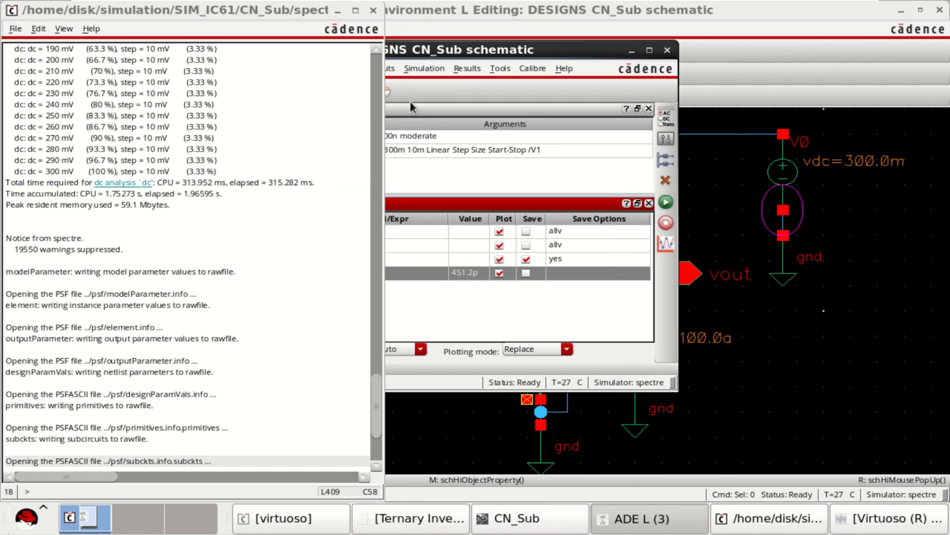
pyautogui.click(374, 10)
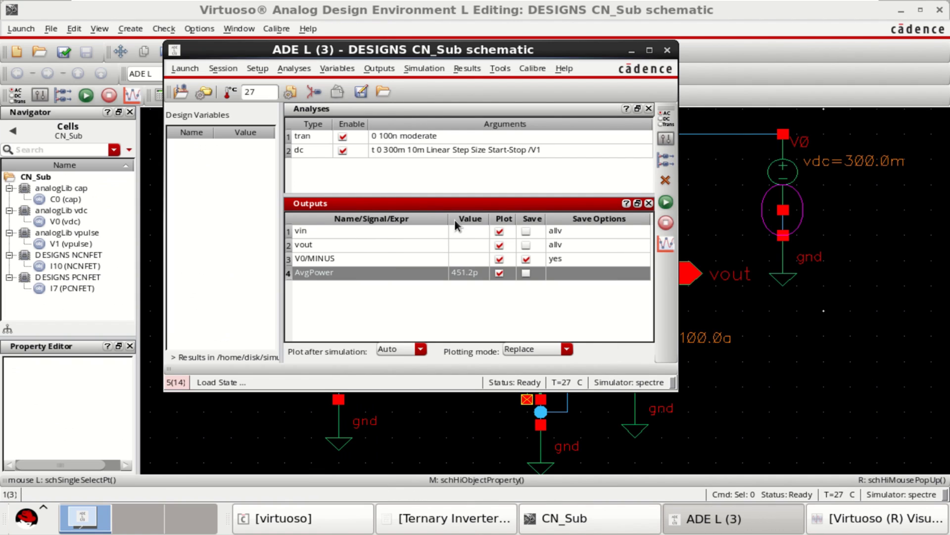
pyautogui.click(460, 281)
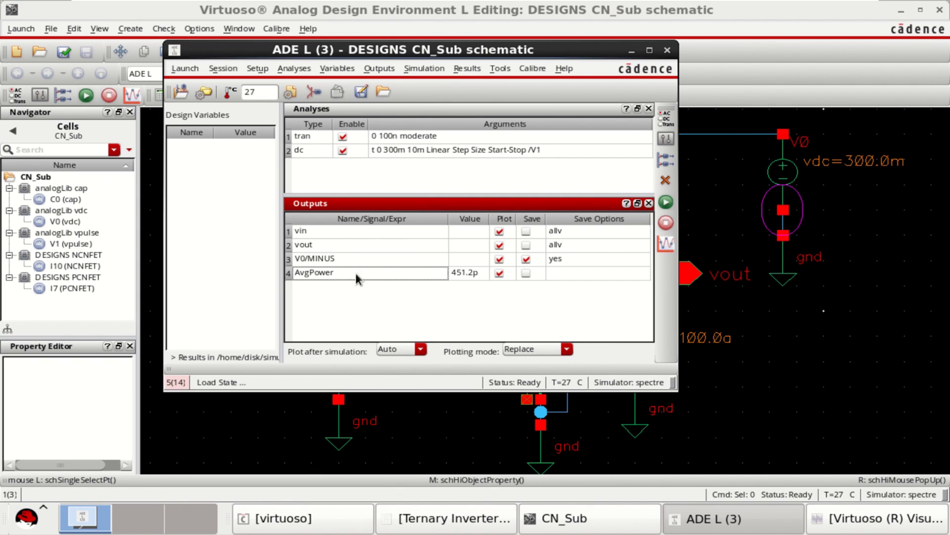
pyautogui.click(448, 276)
pyautogui.click(463, 294)
pyautogui.click(719, 524)
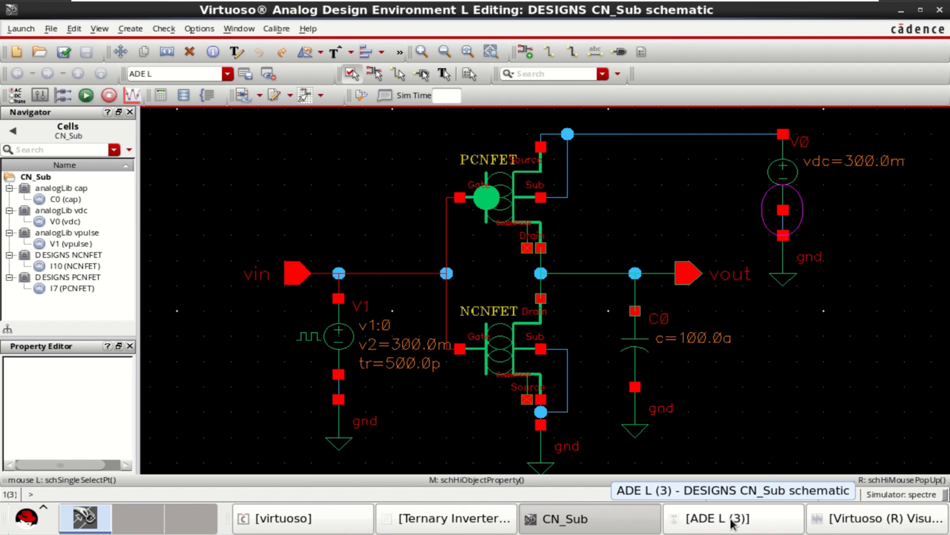
# - Return to the waveform window, split the transient traces into separate strips and display the Transient subwindow alone
pyautogui.click(859, 518)
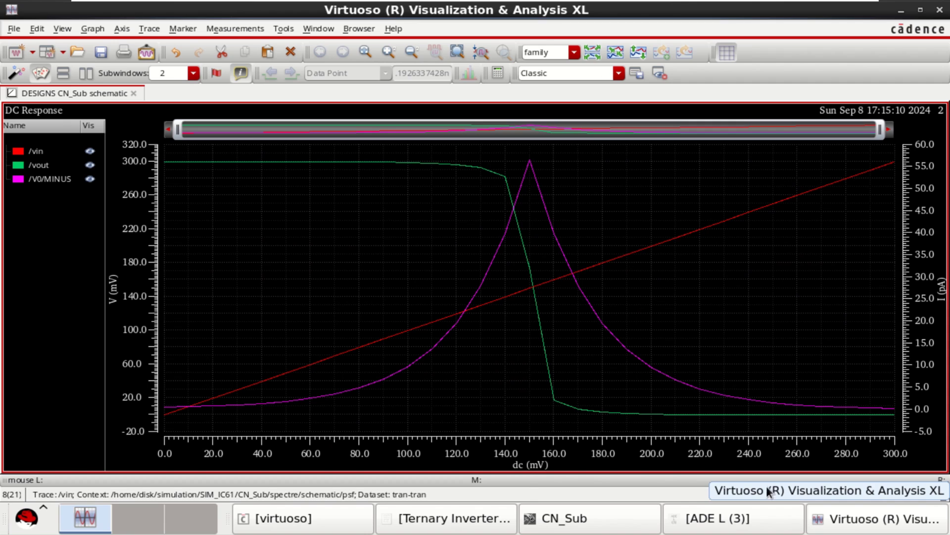
pyautogui.click(40, 73)
pyautogui.click(39, 264)
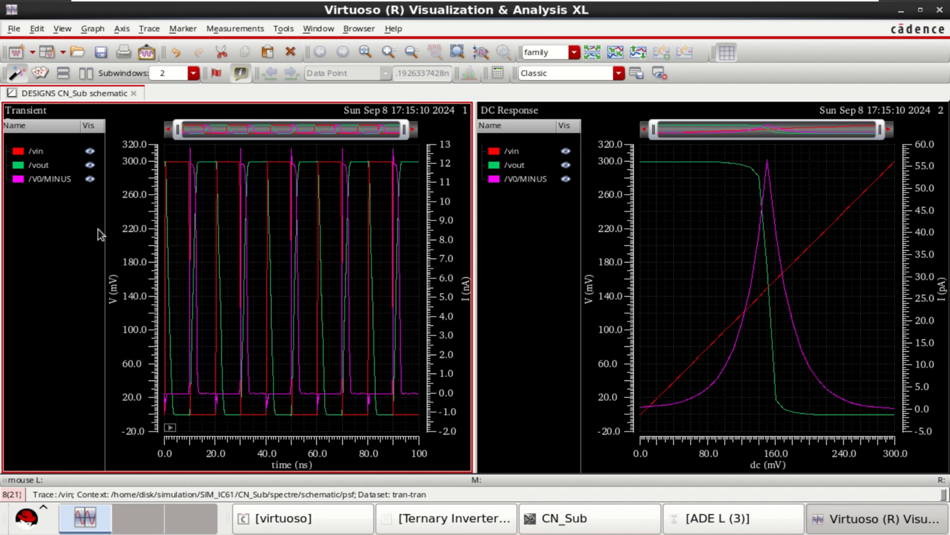
pyautogui.click(591, 50)
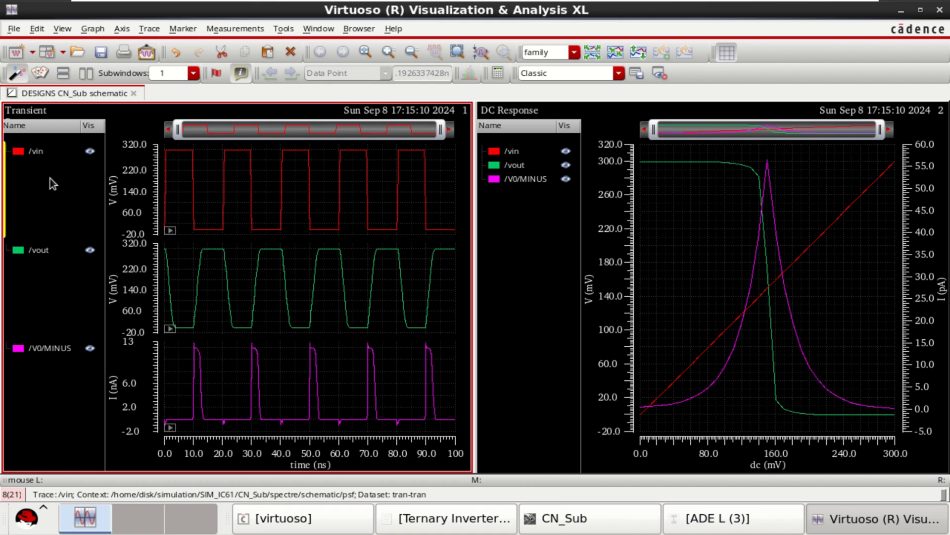
pyautogui.click(40, 73)
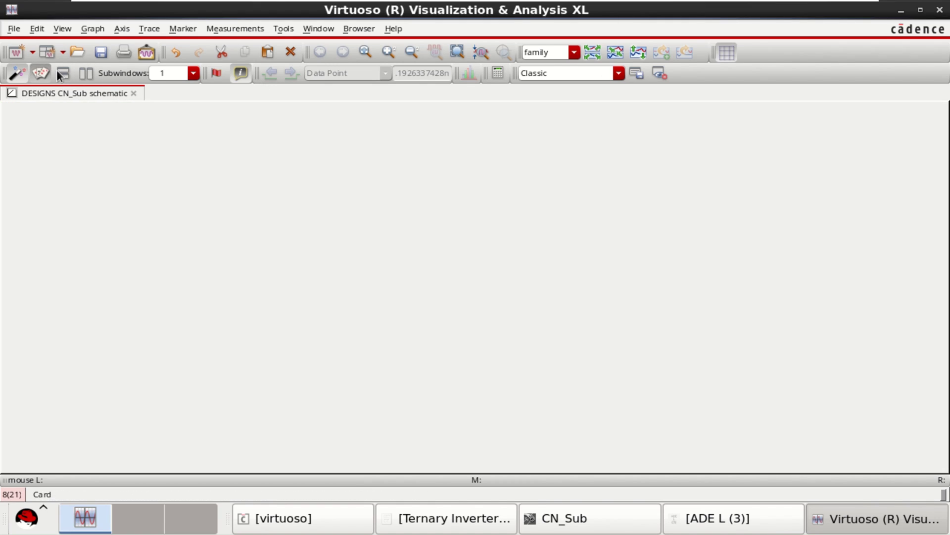
# - Place a marker on the first rising edge of /vin and move it to about 151.5 mV
pyautogui.moveTo(170, 194)
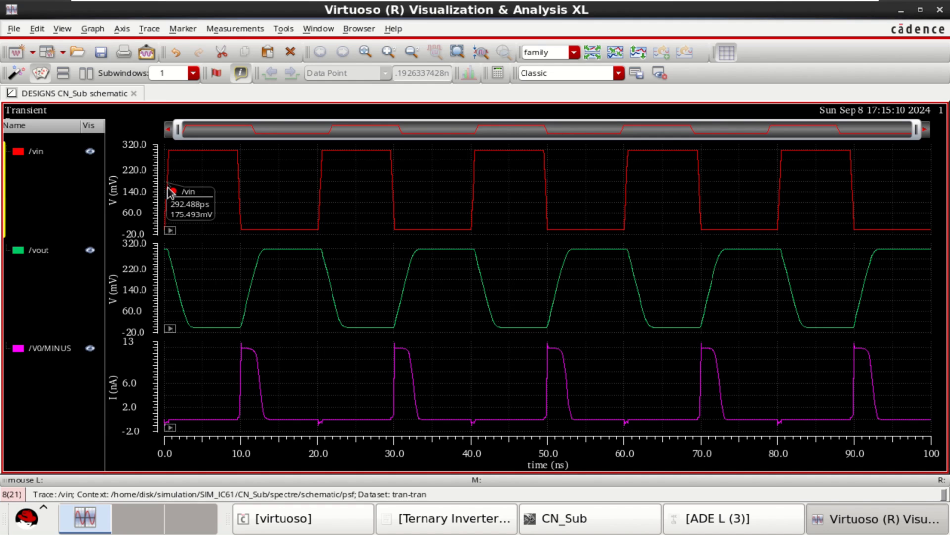
pyautogui.press('m')
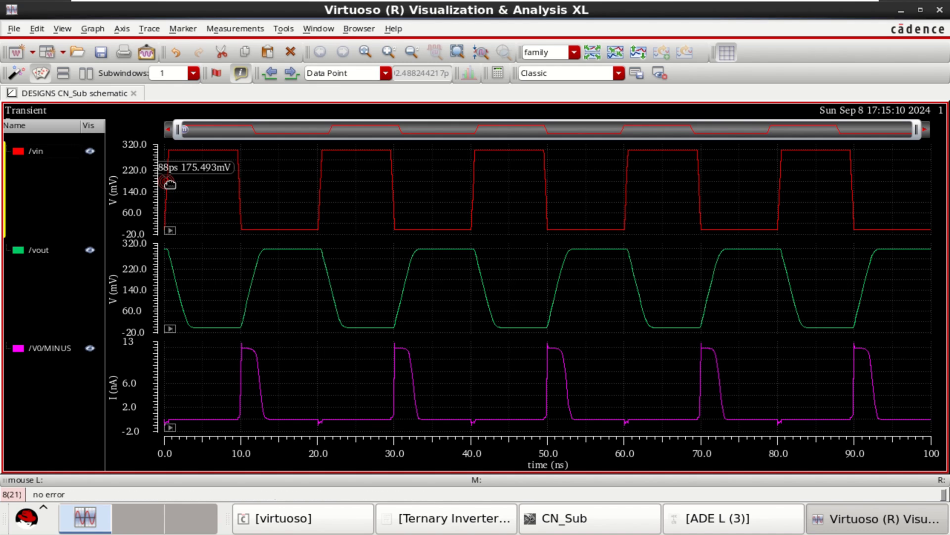
pyautogui.moveTo(166, 183); pyautogui.dragTo(167, 189)
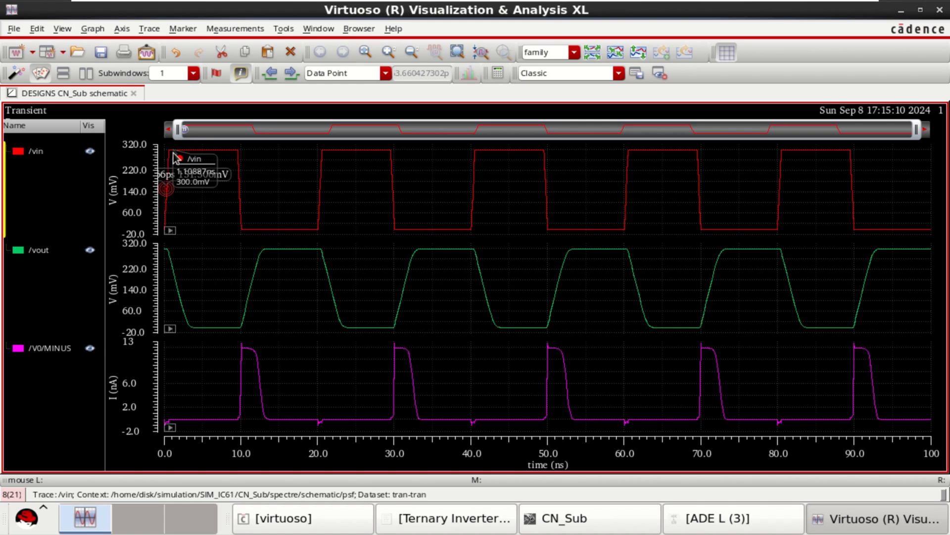
# - Add a delta marker to the first falling edge of /vout at about 143.5 mV and move its labels apart
pyautogui.moveTo(178, 293)
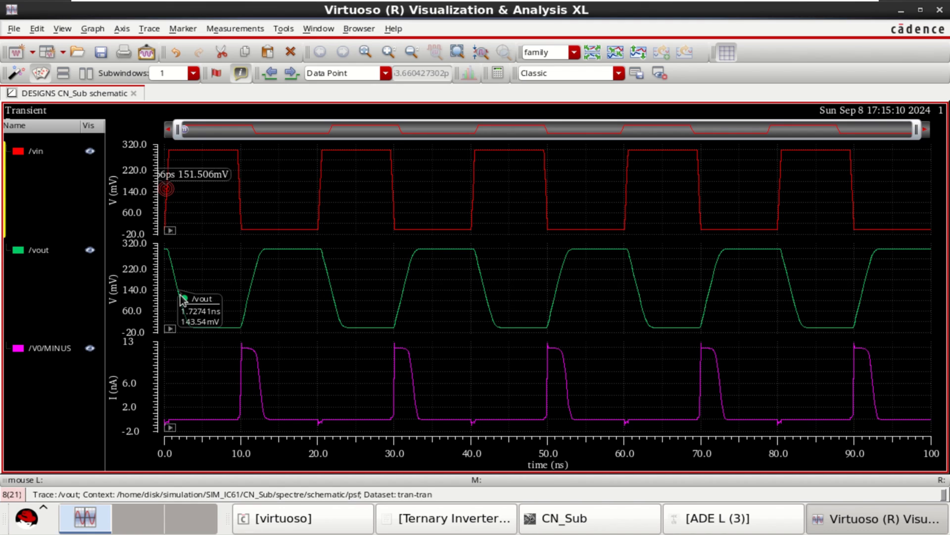
pyautogui.press('d')
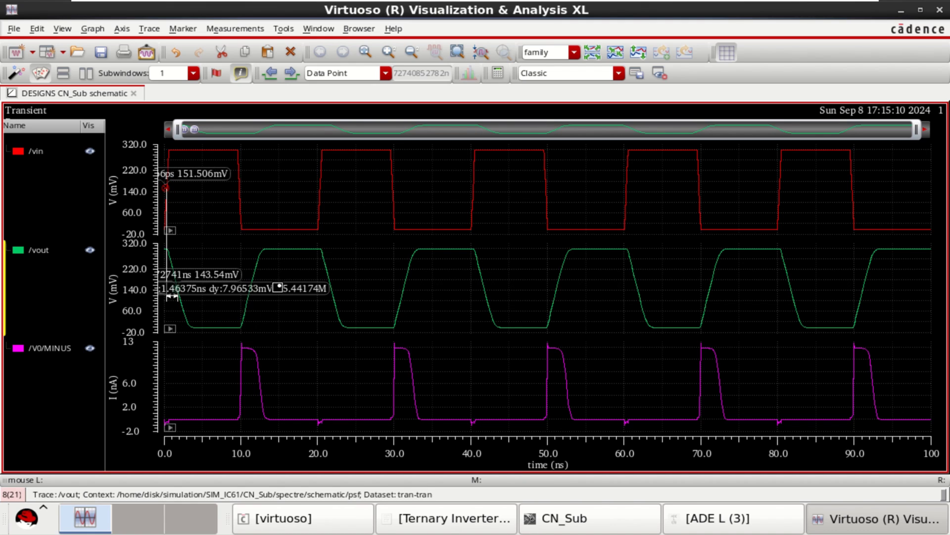
pyautogui.moveTo(278, 288); pyautogui.dragTo(247, 306)
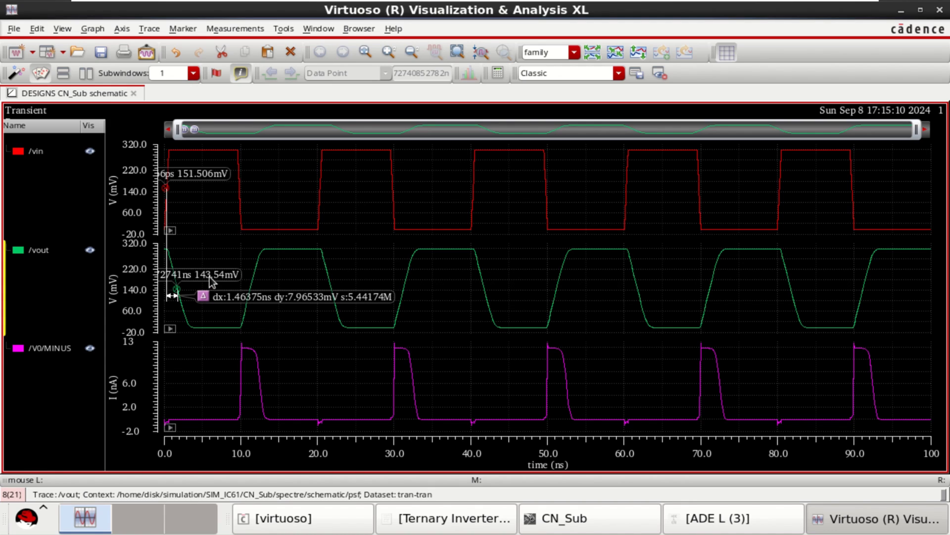
pyautogui.moveTo(211, 277); pyautogui.dragTo(266, 262)
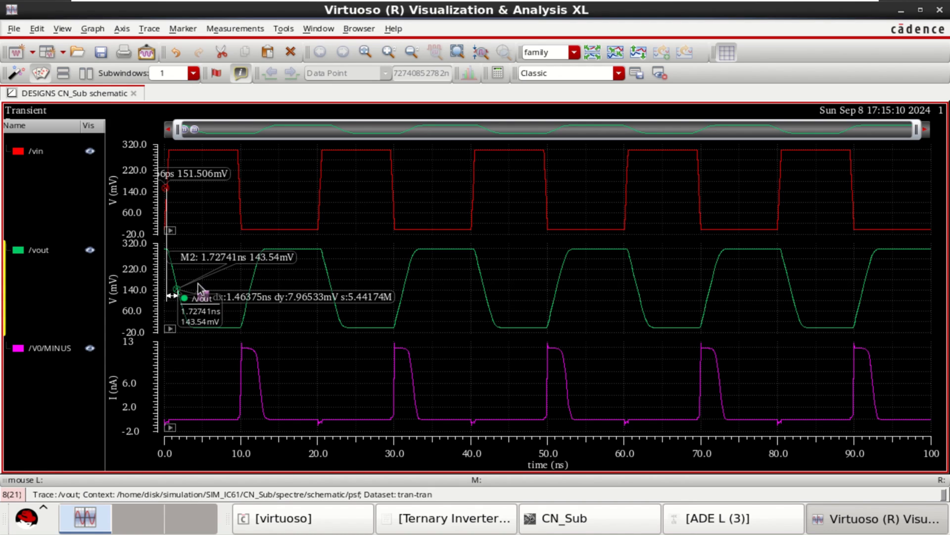
# - Place a marker on the first falling edge of /vin at about 154.7 mV
pyautogui.moveTo(257, 265)
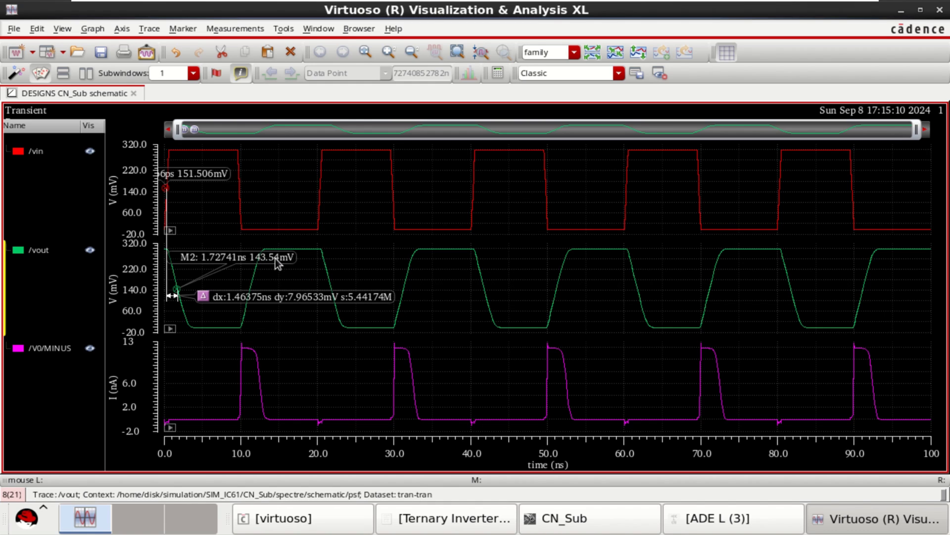
pyautogui.moveTo(254, 303)
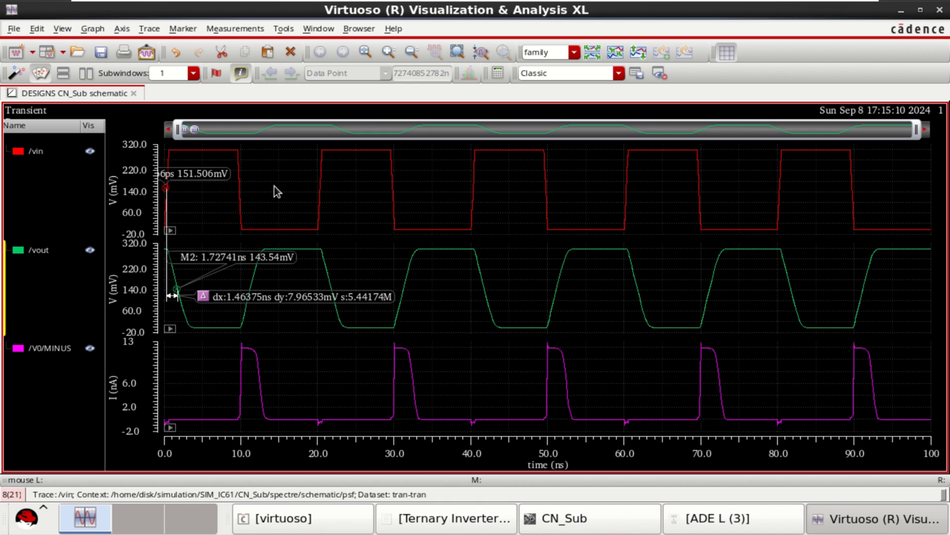
pyautogui.click(242, 190)
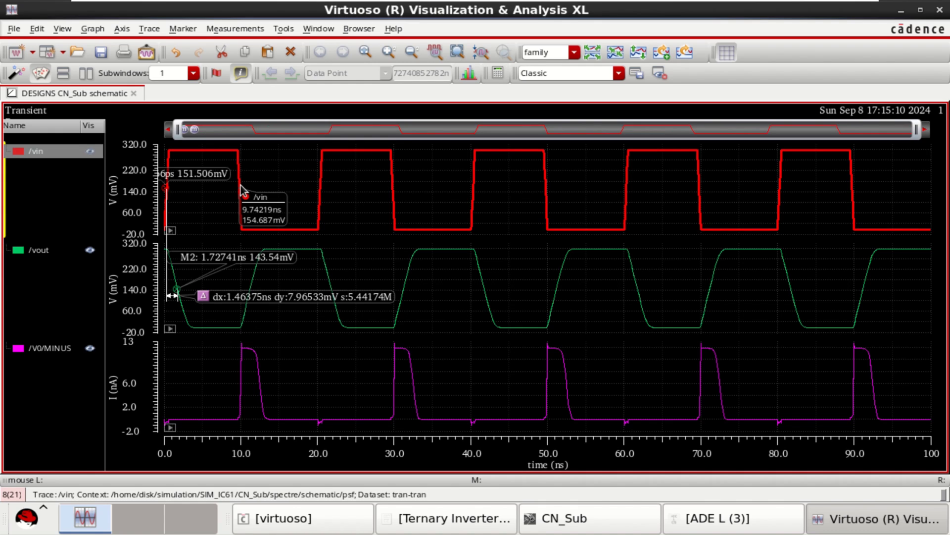
pyautogui.press('m')
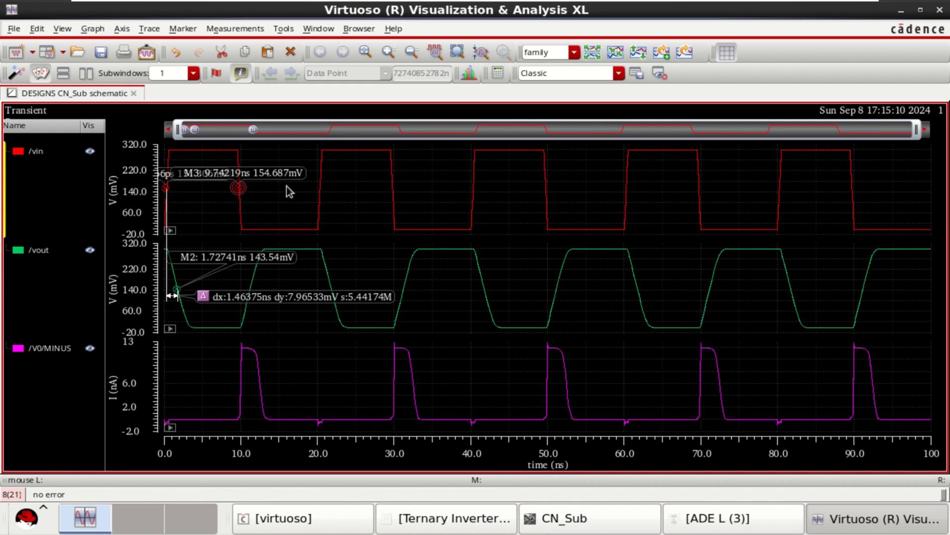
pyautogui.click(251, 294)
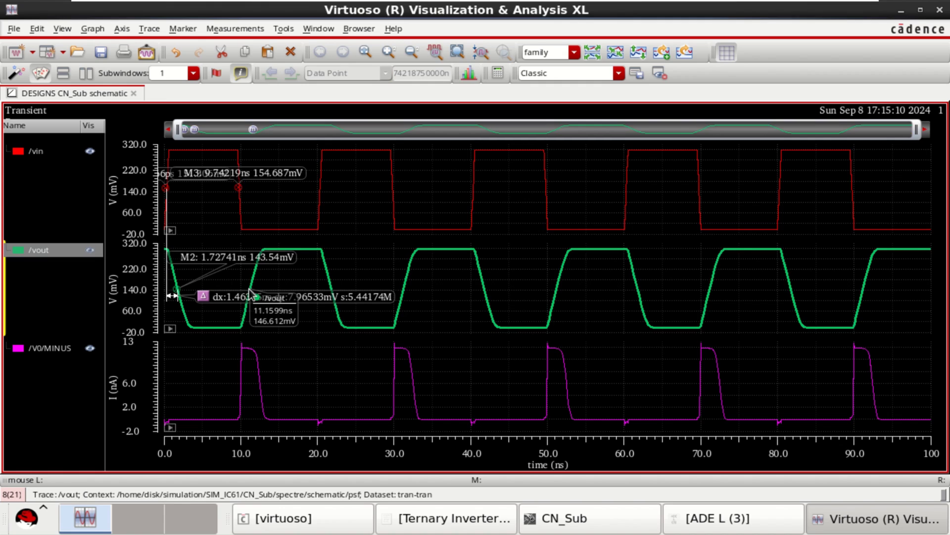
pyautogui.press('m')
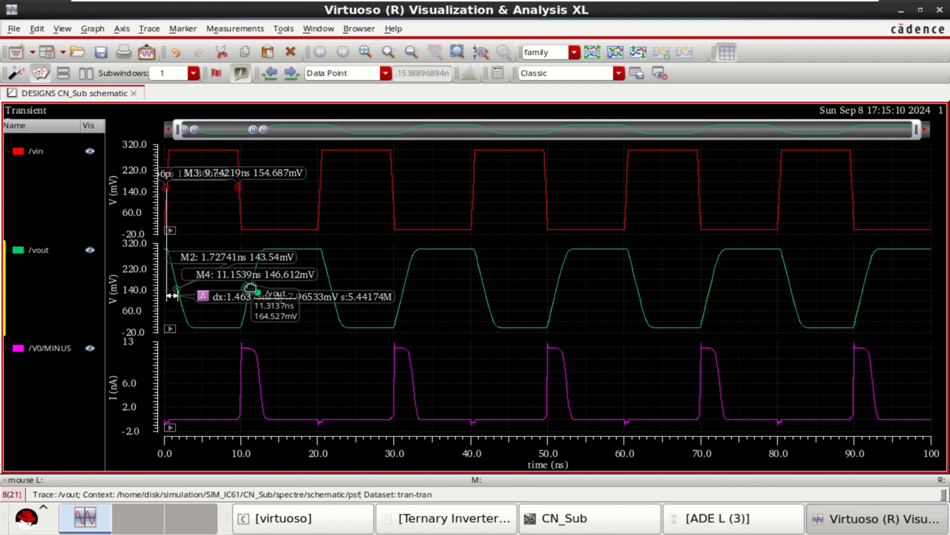
pyautogui.press('Delete')
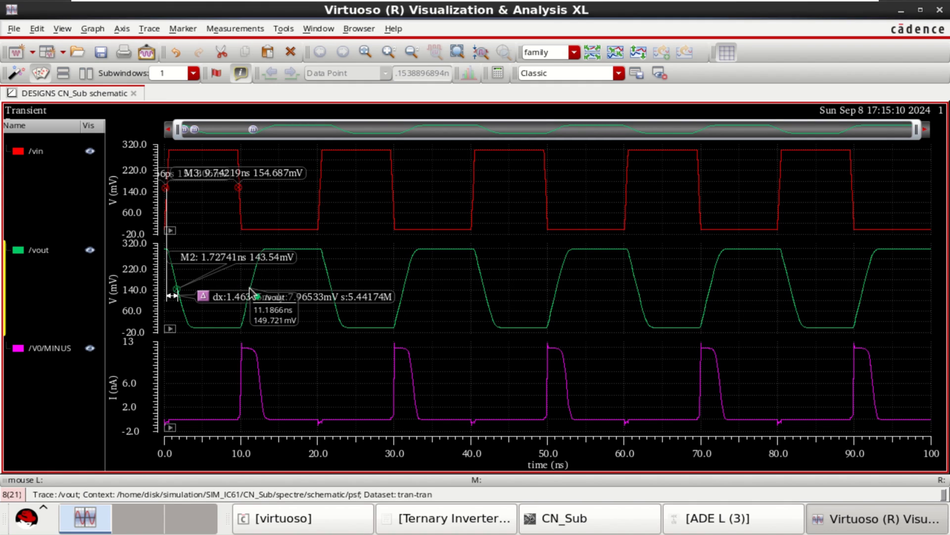
# - Add a delta marker from the /vin falling edge to the first /vout rising edge at about 144 mV and move both delta labels clear
pyautogui.click(240, 188)
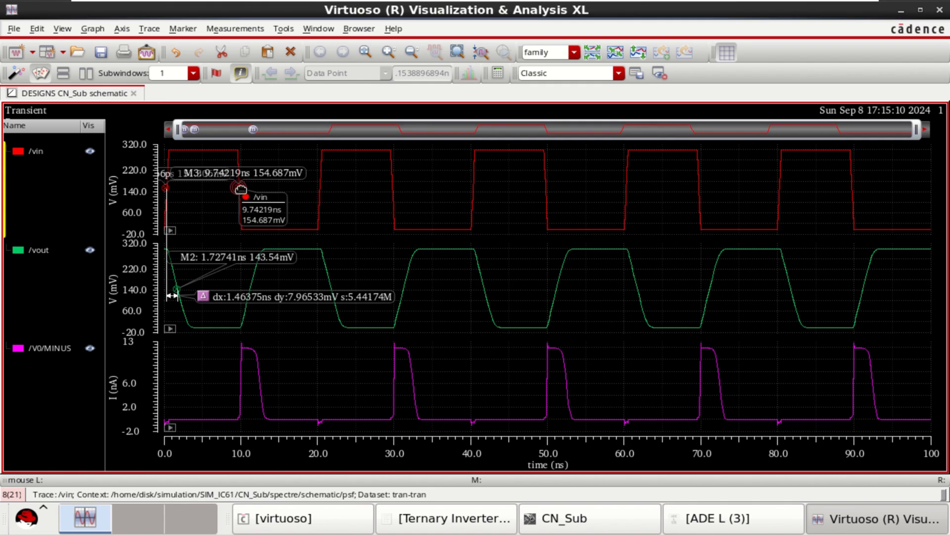
pyautogui.click(249, 291)
pyautogui.press('m')
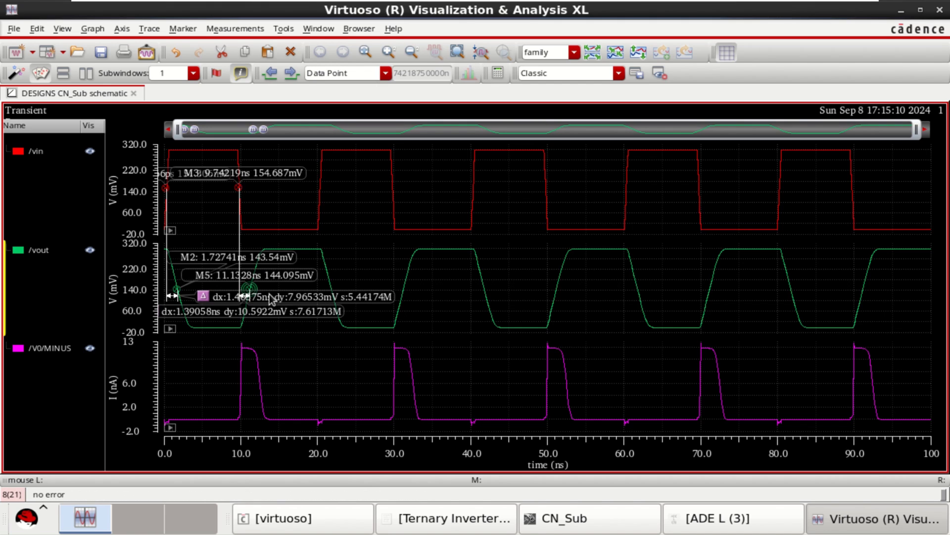
pyautogui.moveTo(247, 314); pyautogui.dragTo(431, 236)
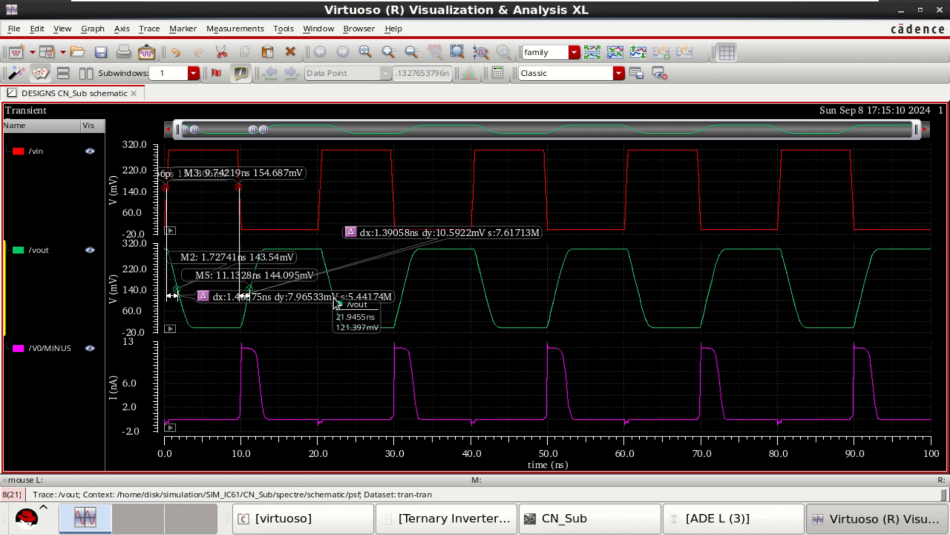
pyautogui.moveTo(337, 297); pyautogui.dragTo(521, 288)
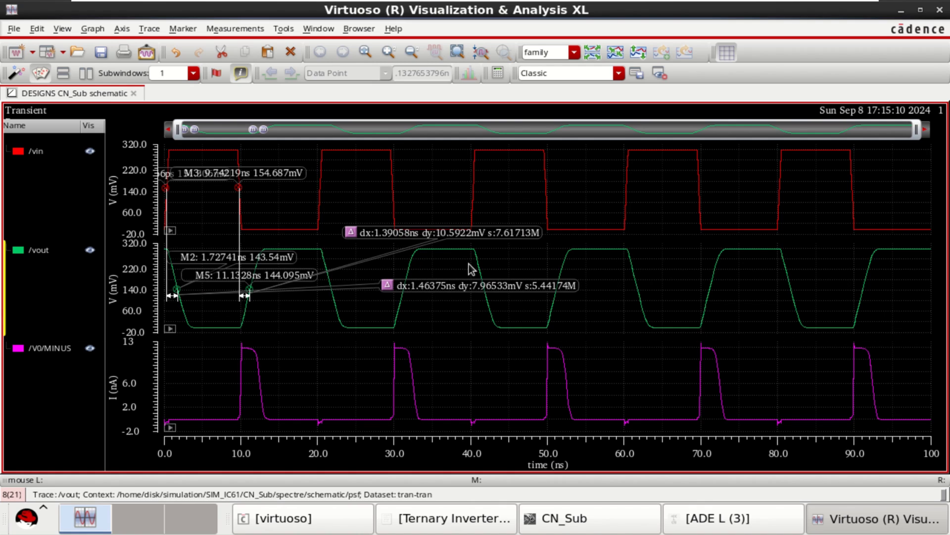
# - Open the Calculator and clear the average power expression from its buffer
pyautogui.click(239, 29)
pyautogui.moveTo(283, 31)
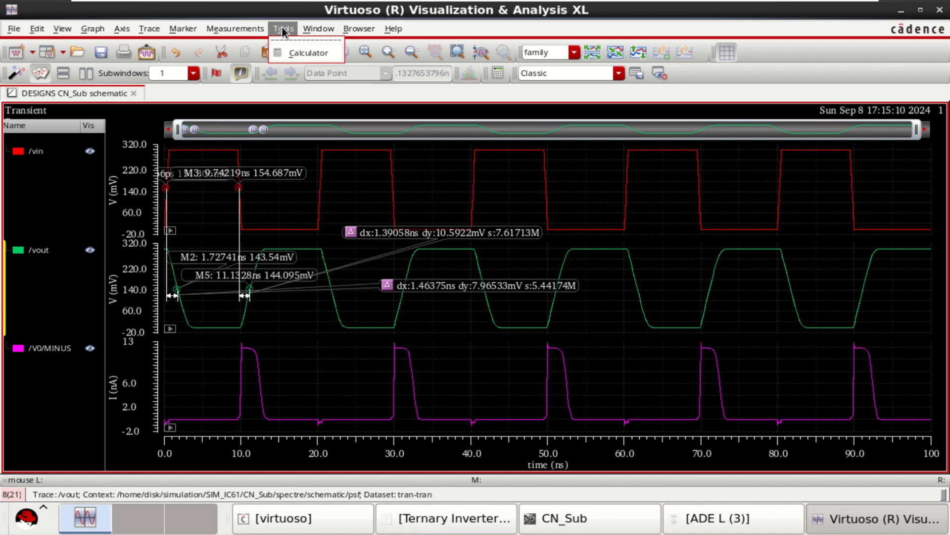
pyautogui.click(309, 51)
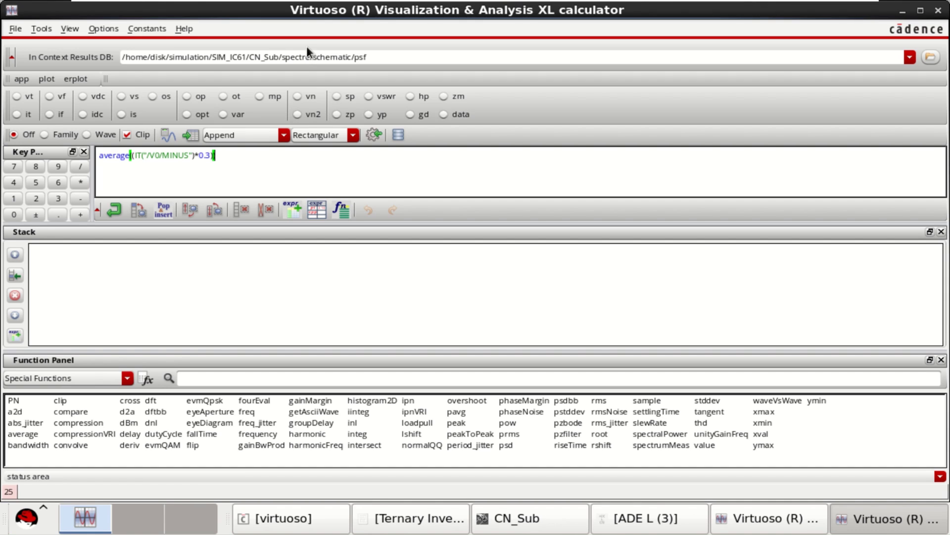
pyautogui.click(265, 208)
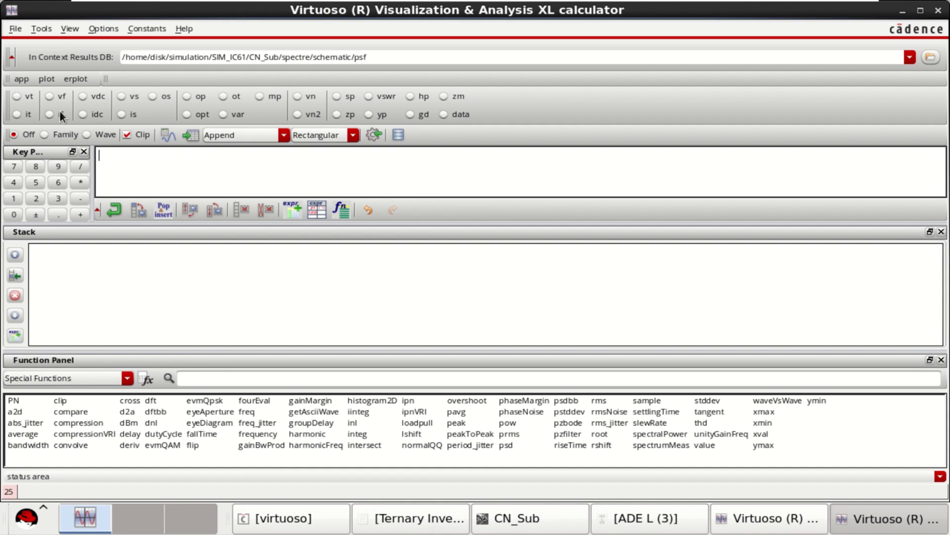
# - Fetch the transient voltage of the vin net from the schematic and select the VT("/vin") expression
pyautogui.click(16, 96)
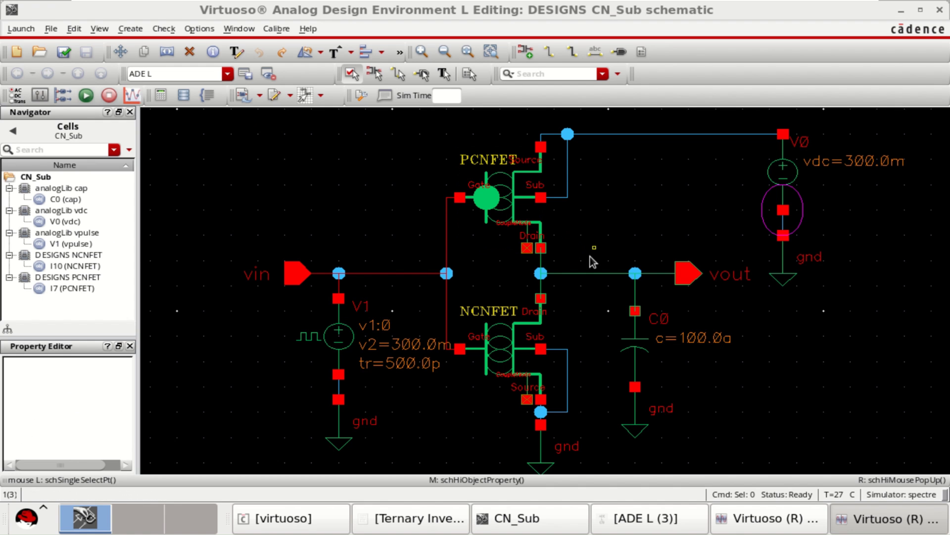
pyautogui.click(400, 280)
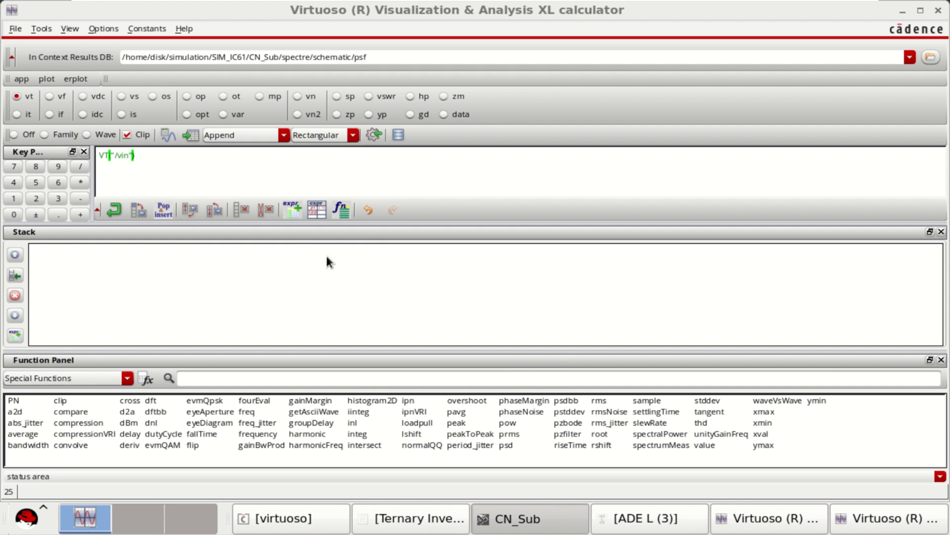
pyautogui.moveTo(136, 155); pyautogui.dragTo(88, 151)
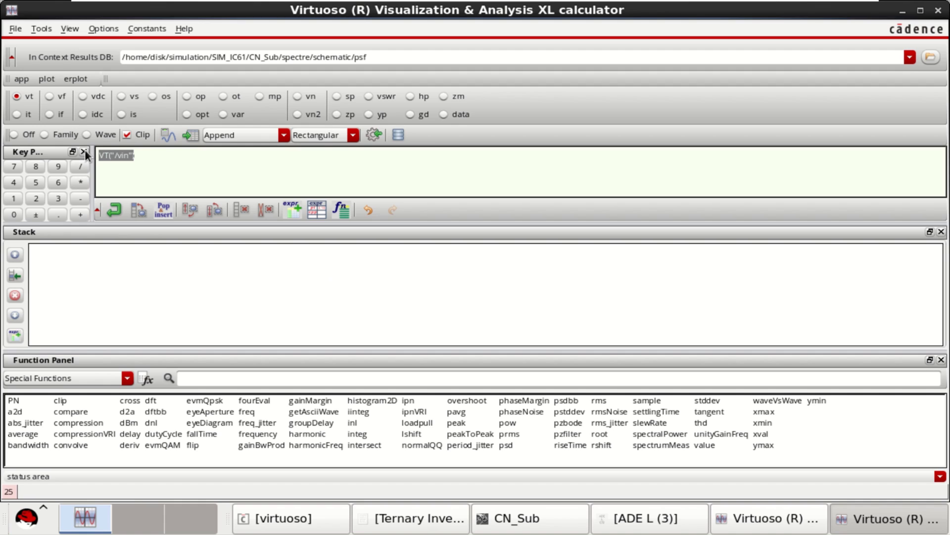
# - Hide the Calculator's Stack and search the special functions for delay
pyautogui.rightClick(564, 212)
pyautogui.click(587, 263)
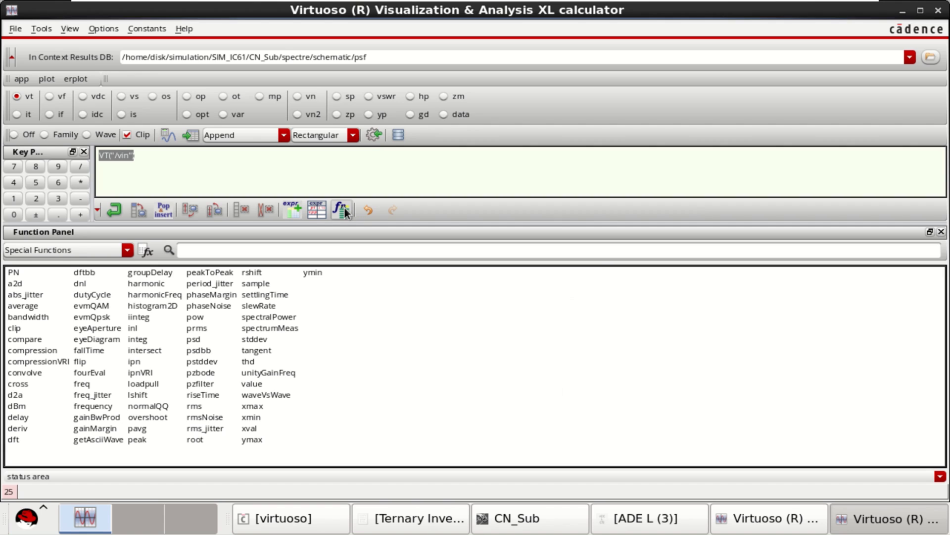
pyautogui.click(206, 253)
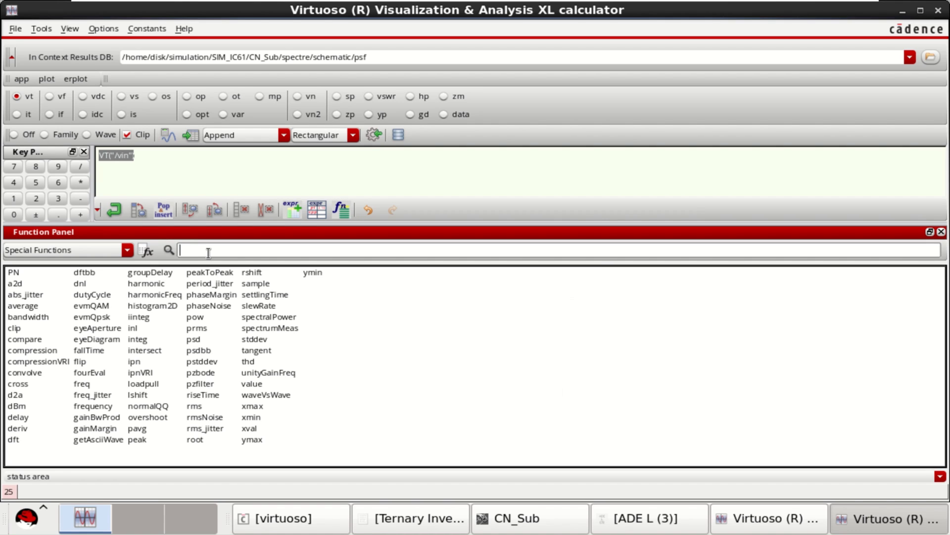
pyautogui.write('delay')
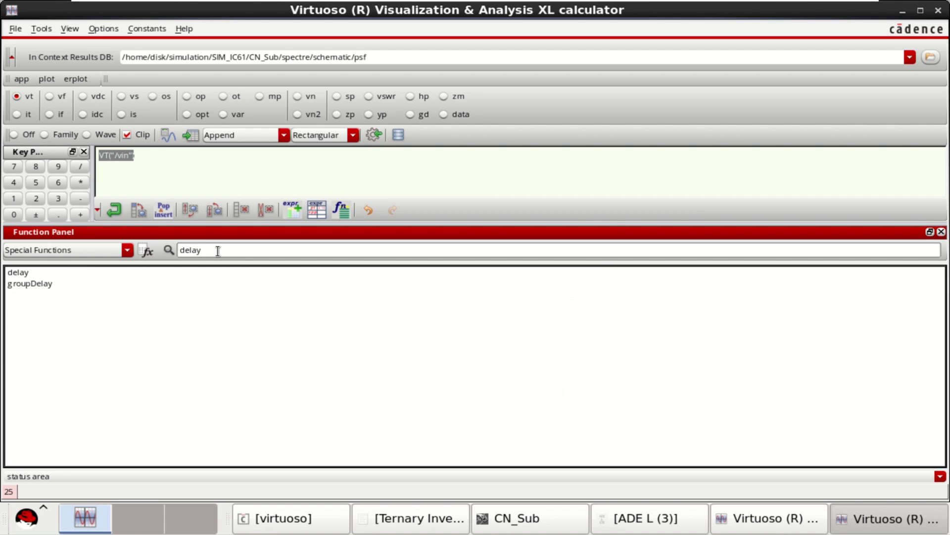
# - Open the delay function with Signal1 VT("/vin") and set Signal2 to VT("/vout")
pyautogui.doubleClick(20, 272)
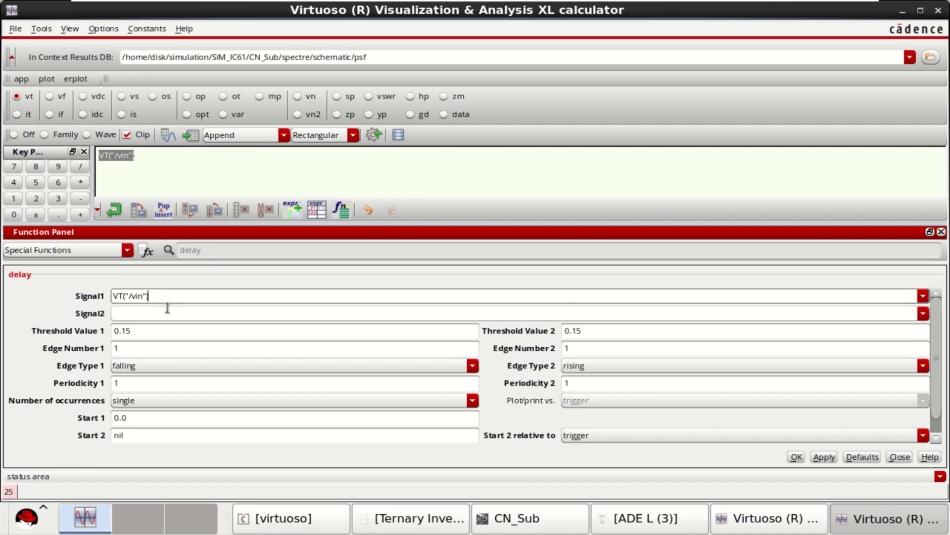
pyautogui.moveTo(176, 296); pyautogui.dragTo(89, 295)
pyautogui.press('cmd+c')
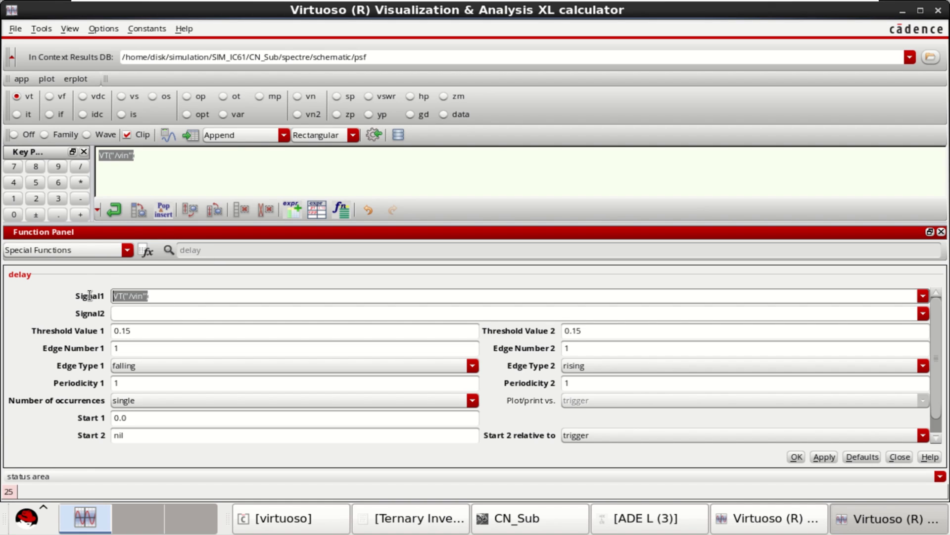
pyautogui.click(140, 312)
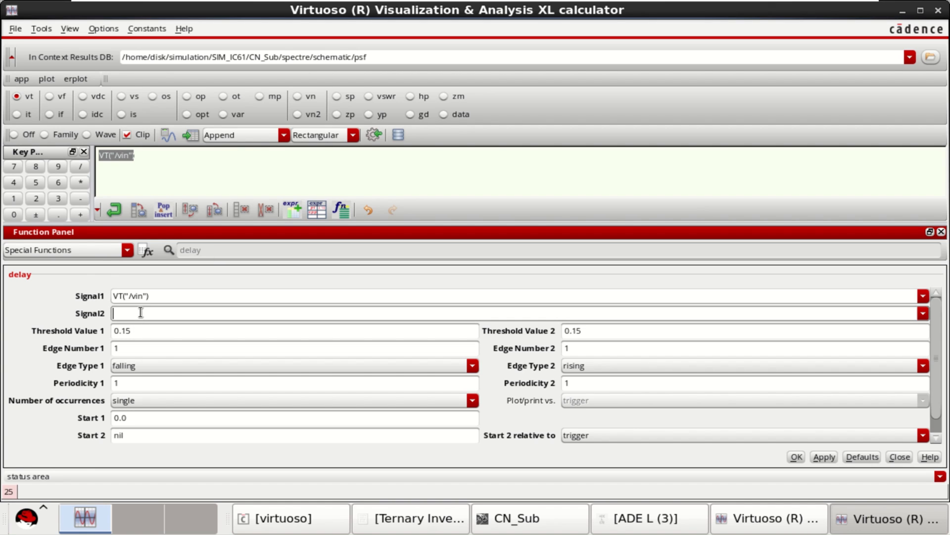
pyautogui.middleClick(140, 311)
pyautogui.click(145, 316)
pyautogui.press('BackSpace')
pyautogui.press('BackSpace')
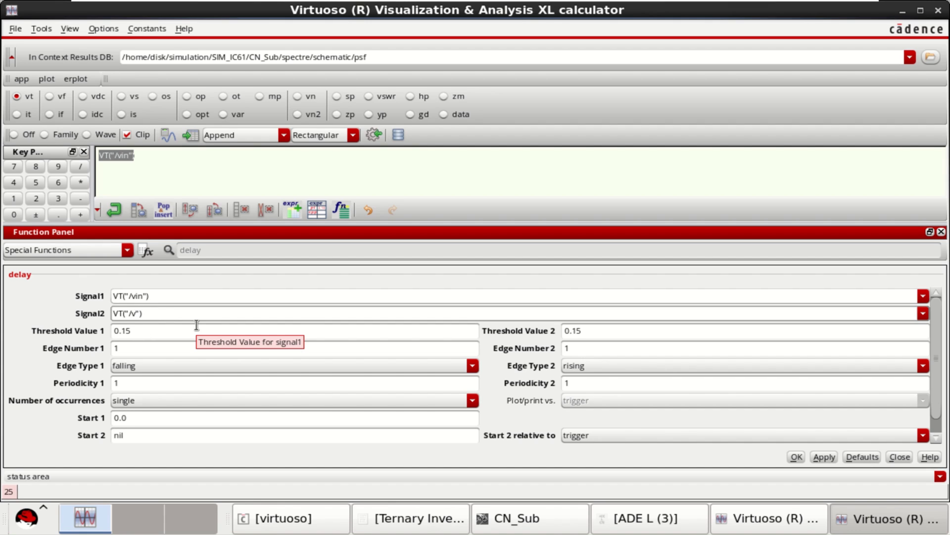
pyautogui.write('out')
pyautogui.click(167, 297)
pyautogui.click(176, 313)
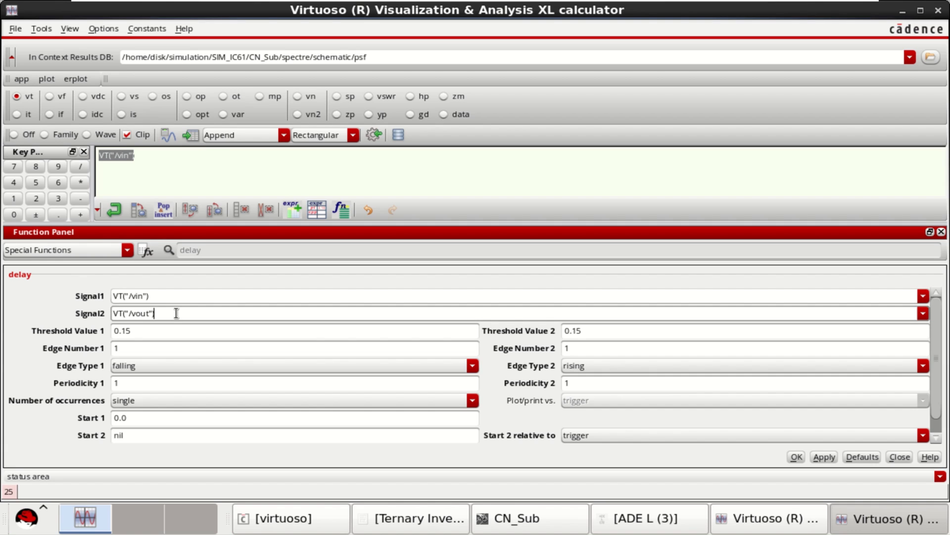
# - Check the delay function's threshold values and edge types against the first /vin and /vout edges in the waveform plot
pyautogui.doubleClick(149, 333)
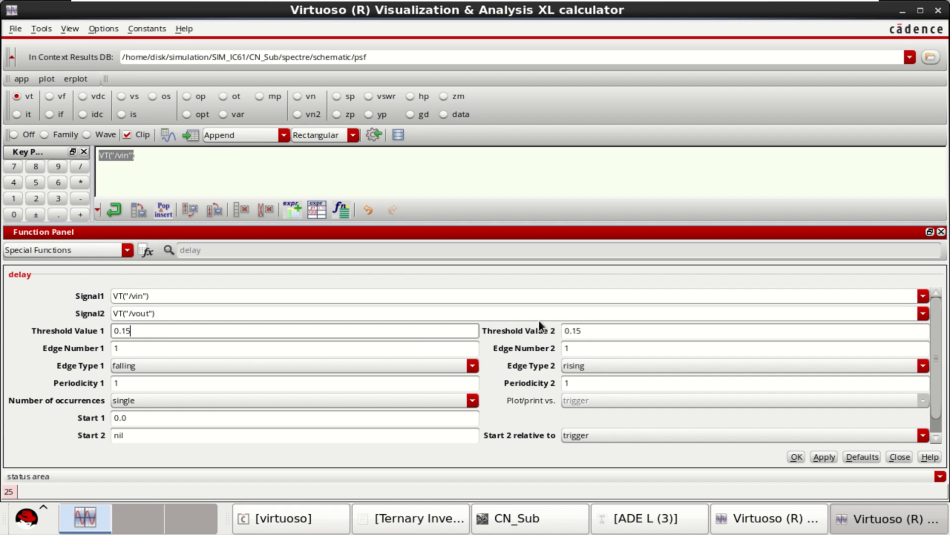
pyautogui.doubleClick(594, 330)
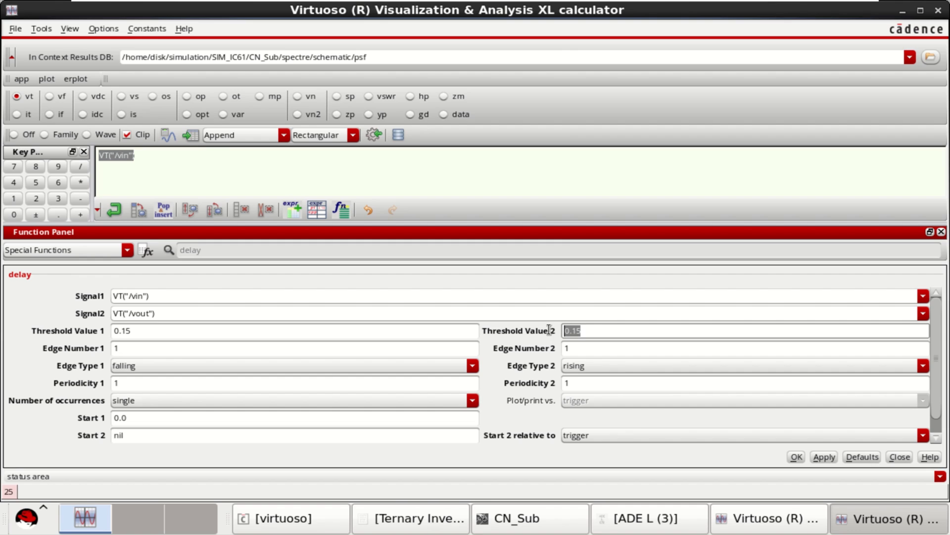
pyautogui.doubleClick(153, 330)
pyautogui.click(619, 332)
pyautogui.click(140, 365)
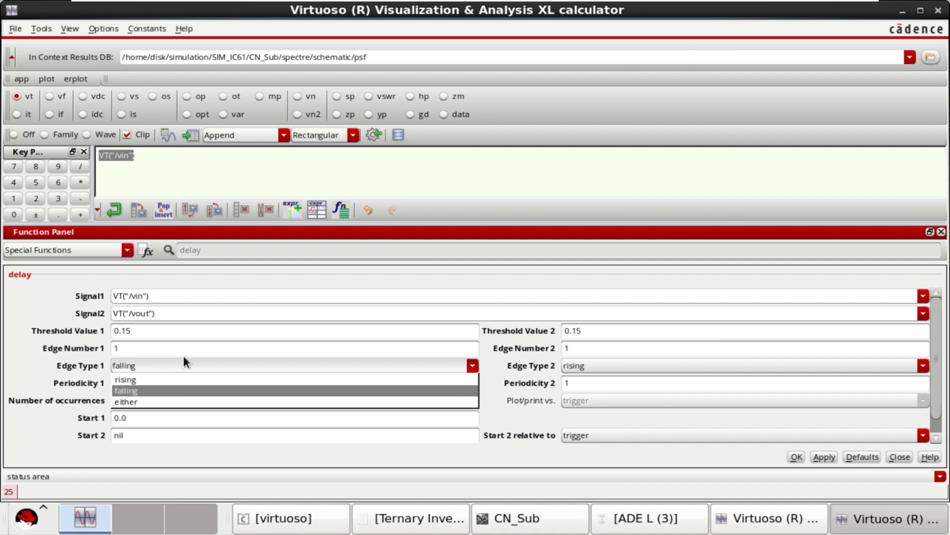
pyautogui.click(772, 529)
pyautogui.click(775, 529)
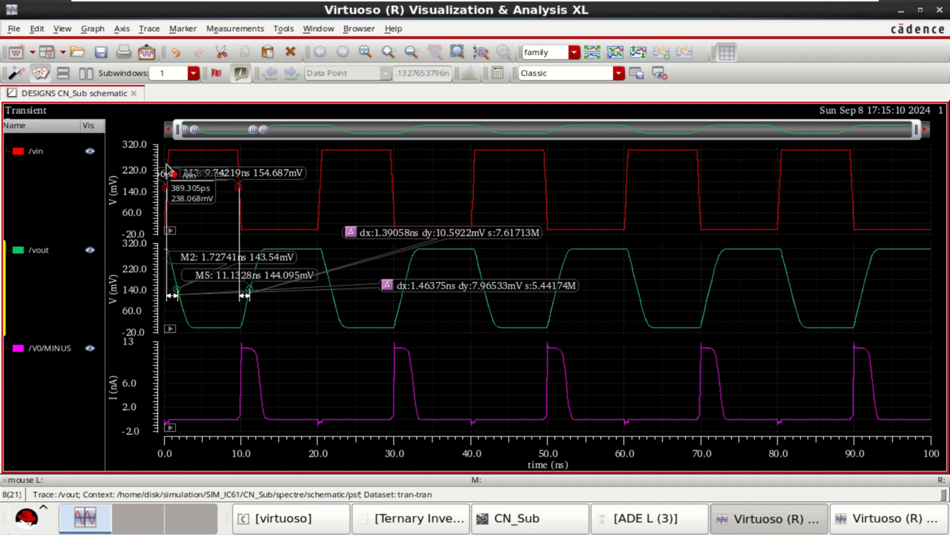
pyautogui.click(165, 219)
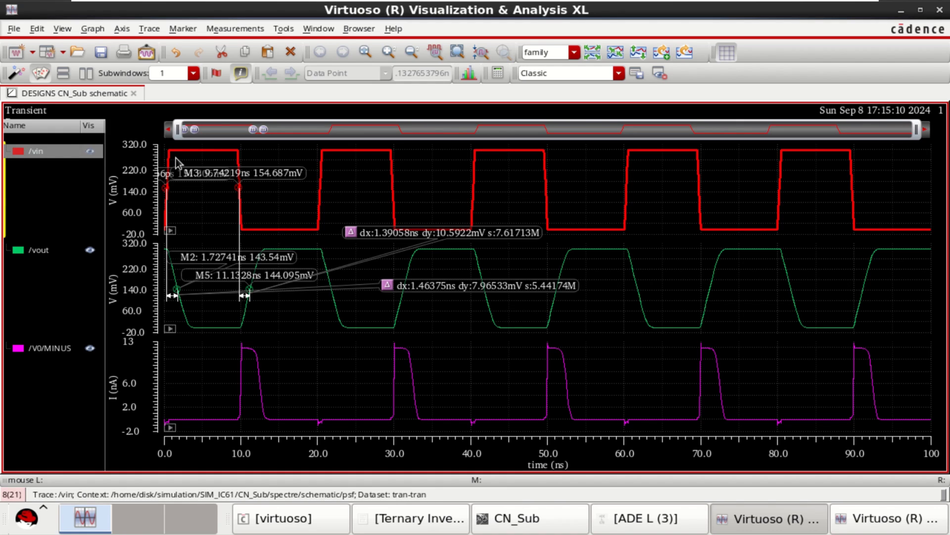
pyautogui.moveTo(178, 159)
pyautogui.mouseDown()
pyautogui.moveTo(102, 250)
pyautogui.moveTo(141, 250)
pyautogui.mouseUp()
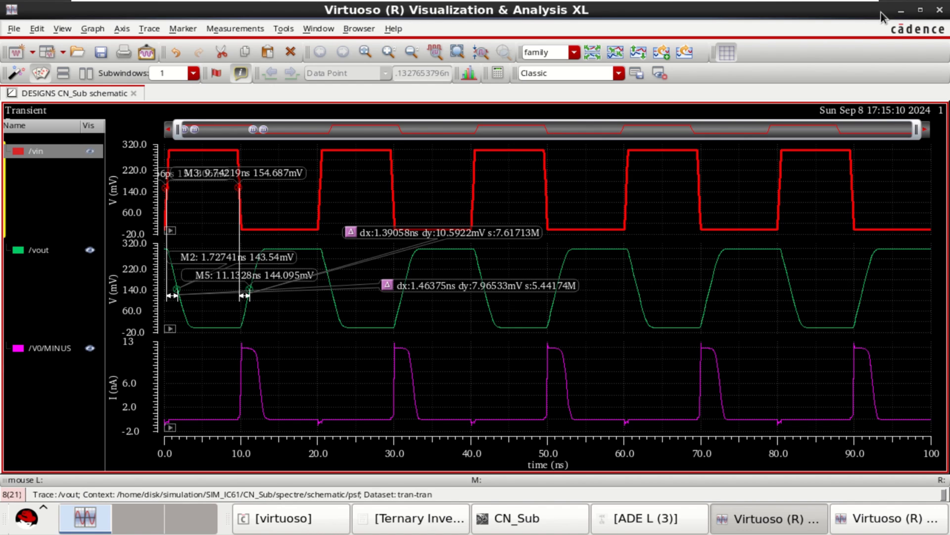
pyautogui.click(899, 11)
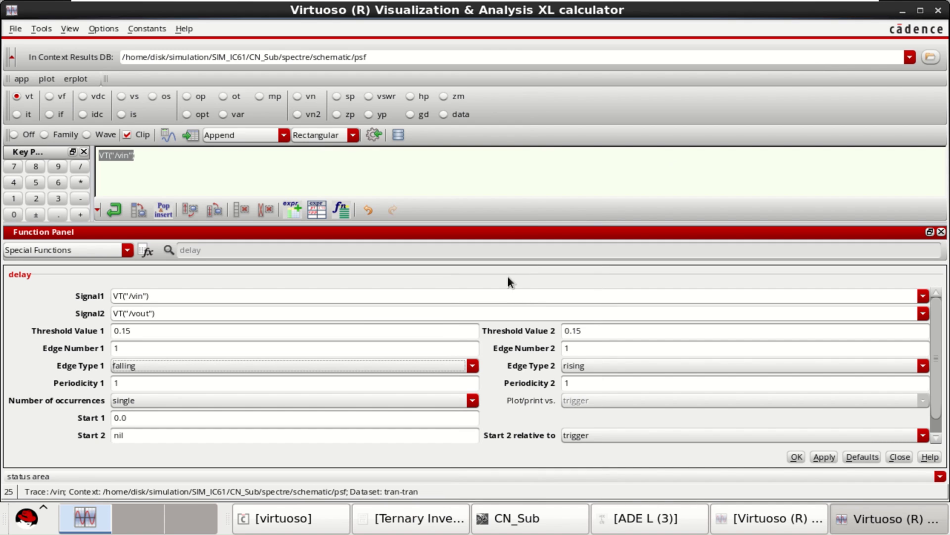
# - Set Edge Type 1 to rising and Edge Type 2 to falling, and send the delay expression to the Calculator buffer
pyautogui.click(162, 365)
pyautogui.click(153, 377)
pyautogui.click(595, 367)
pyautogui.click(591, 388)
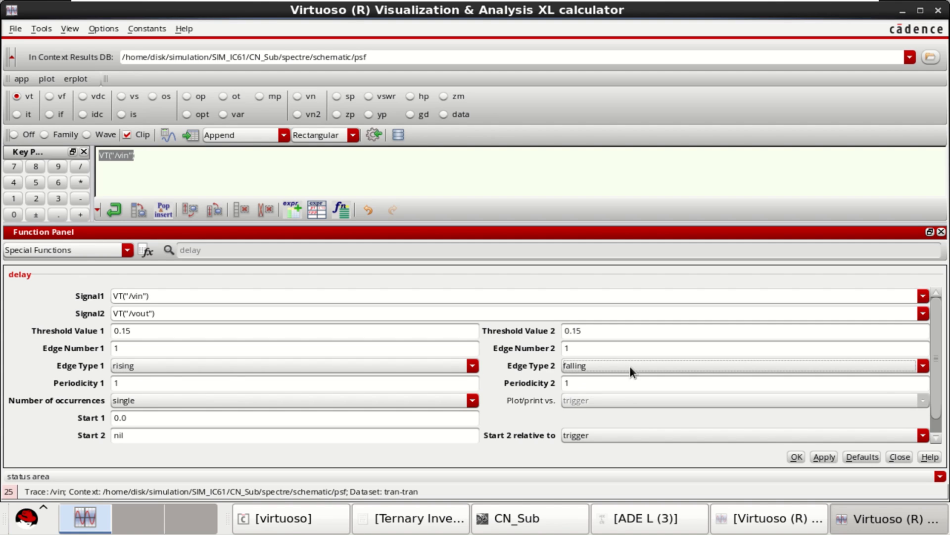
pyautogui.click(797, 456)
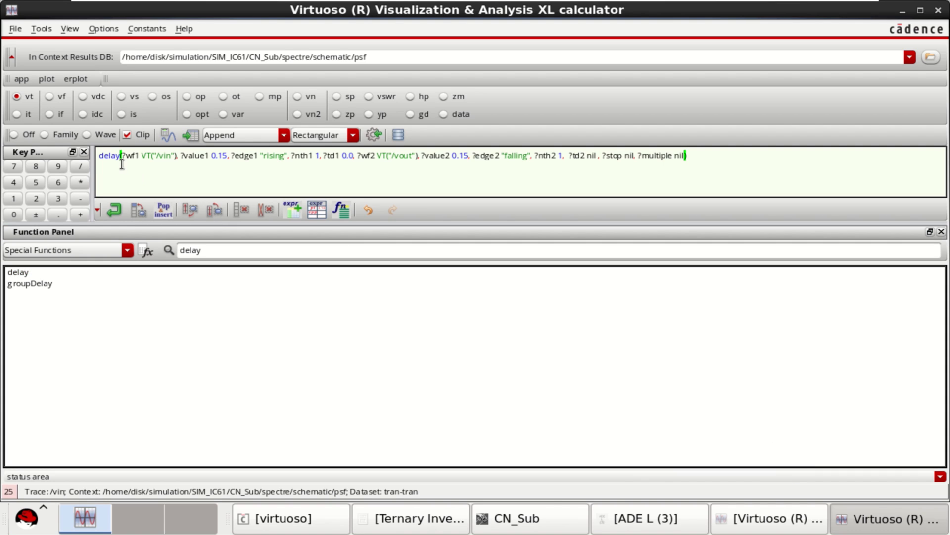
# - Evaluate the rising-to-falling delay expression, read the value in the results table, and close the table and the Calculator
pyautogui.click(195, 139)
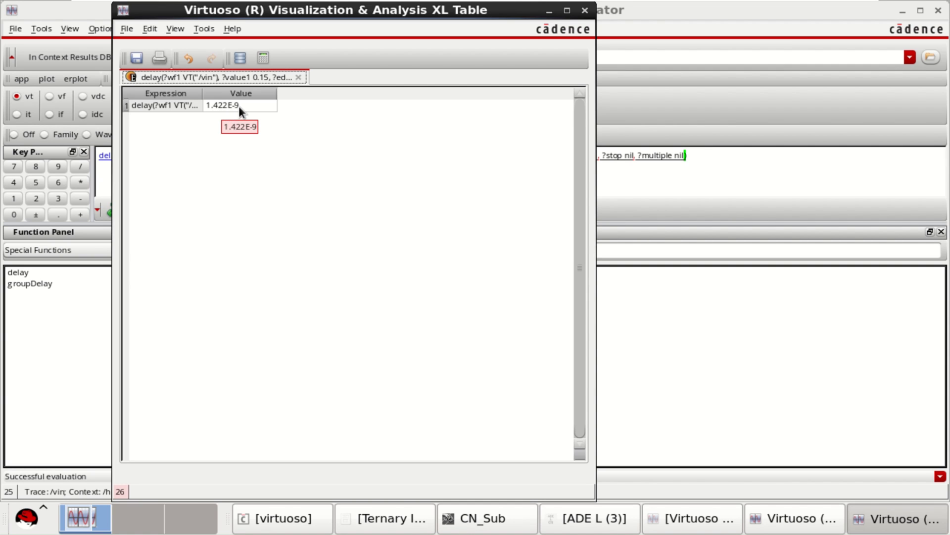
pyautogui.click(584, 10)
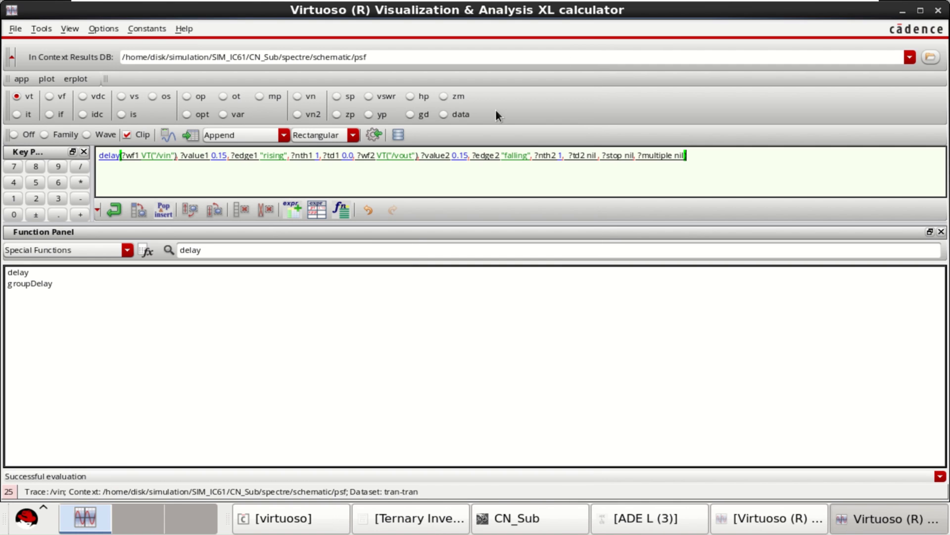
pyautogui.click(372, 135)
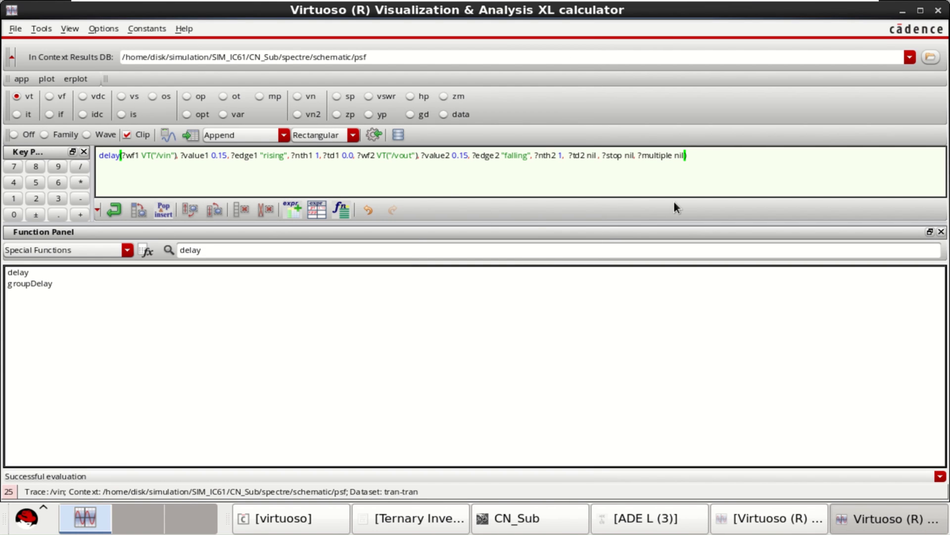
pyautogui.click(939, 11)
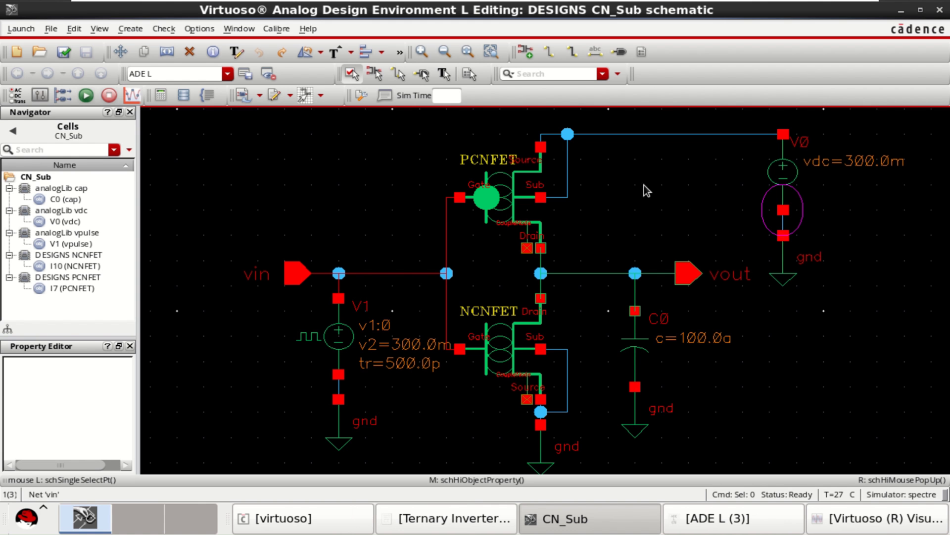
# - Reopen the Calculator from the waveform window and clear its buffer and Stack
pyautogui.click(836, 521)
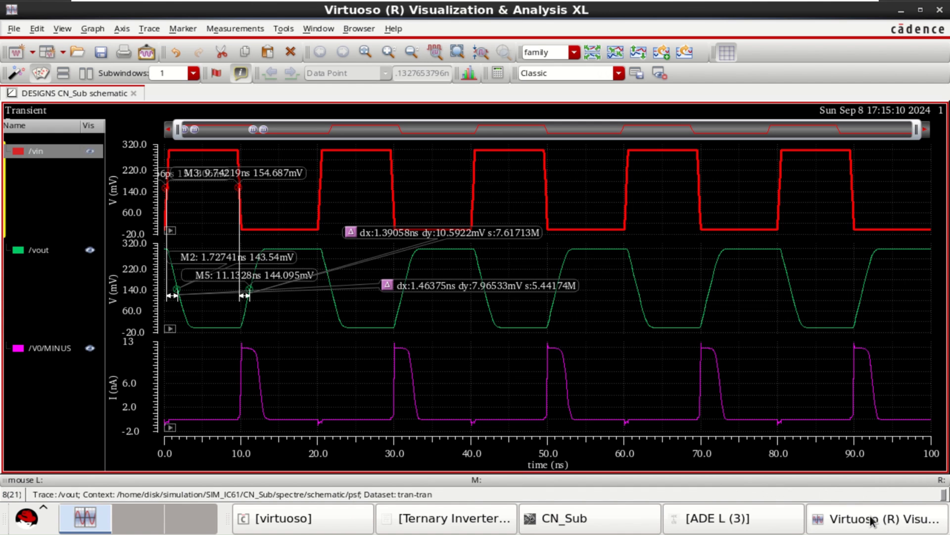
pyautogui.click(282, 30)
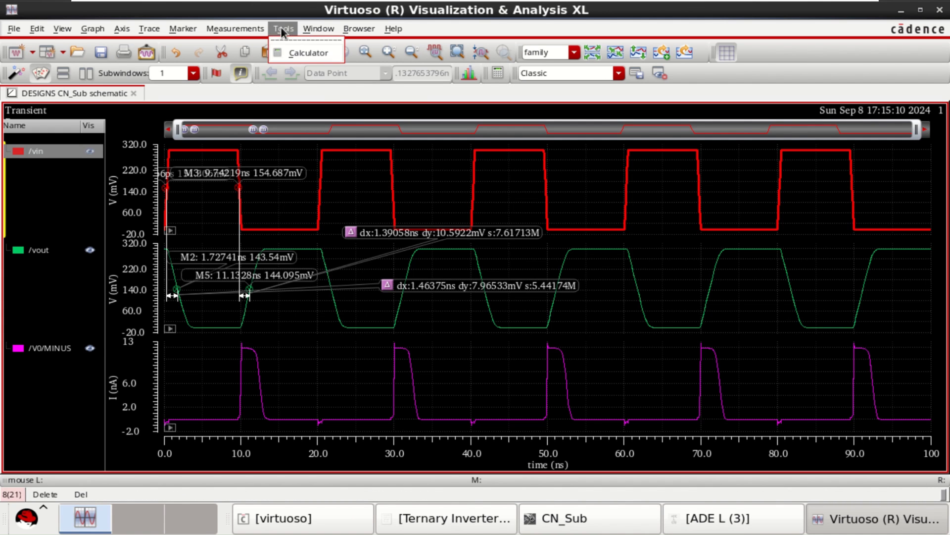
pyautogui.click(311, 54)
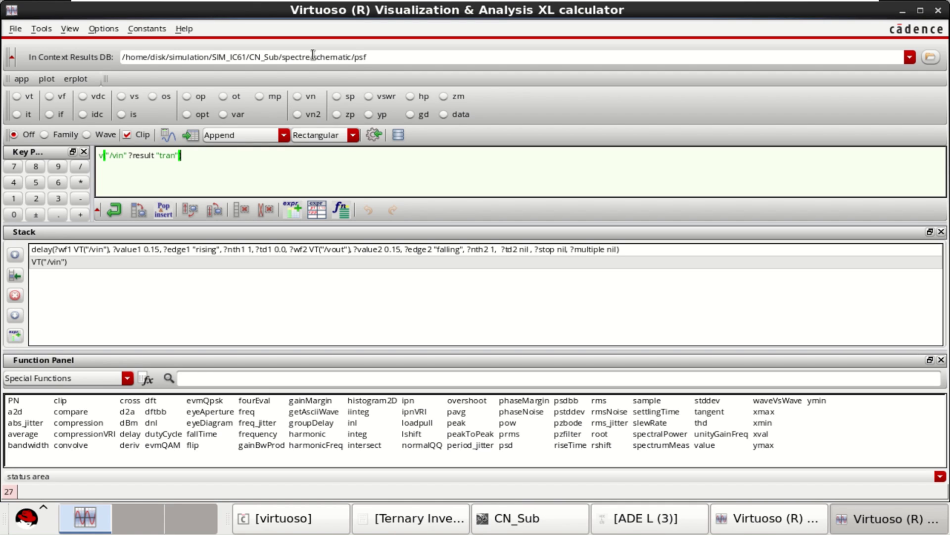
pyautogui.click(248, 209)
pyautogui.click(265, 209)
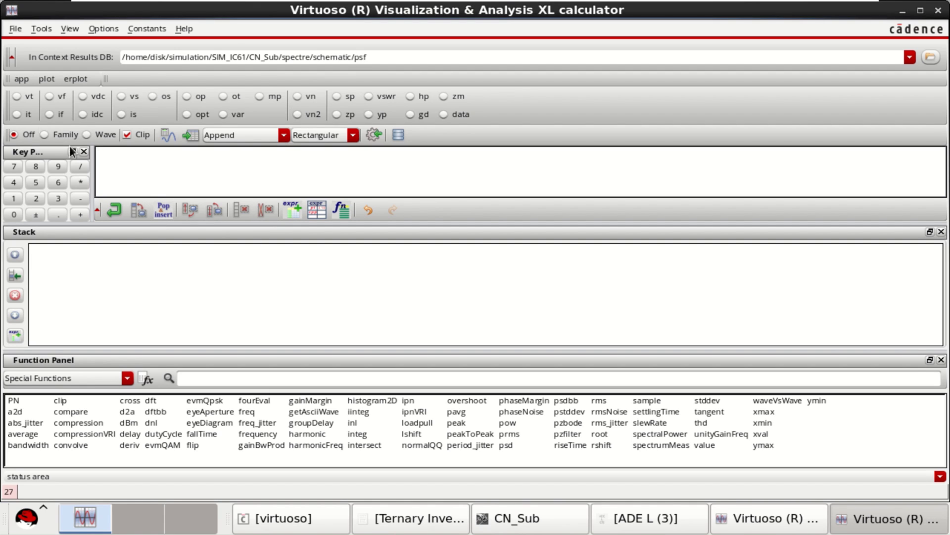
# - Try to fetch the transient voltage of the vin net from the schematic into the empty buffer, and close the Calculator
pyautogui.click(22, 97)
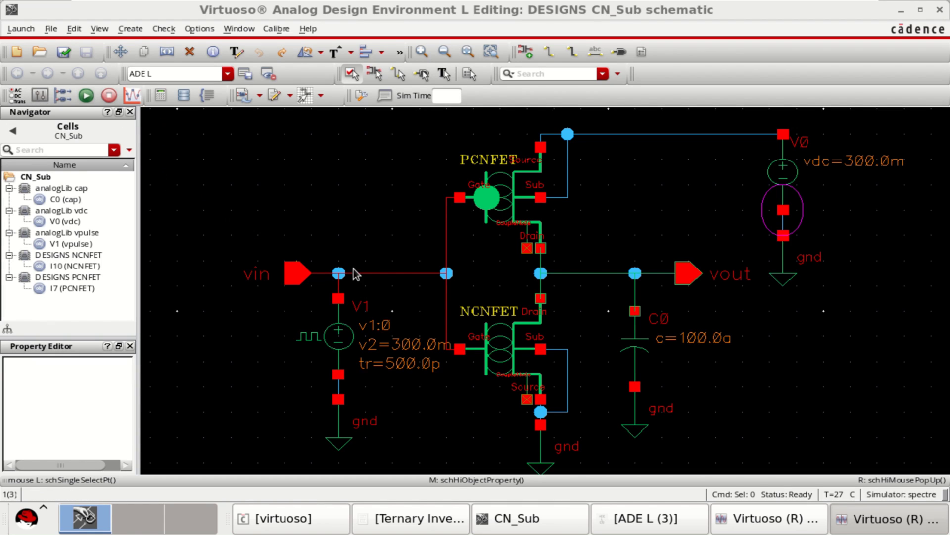
pyautogui.click(388, 274)
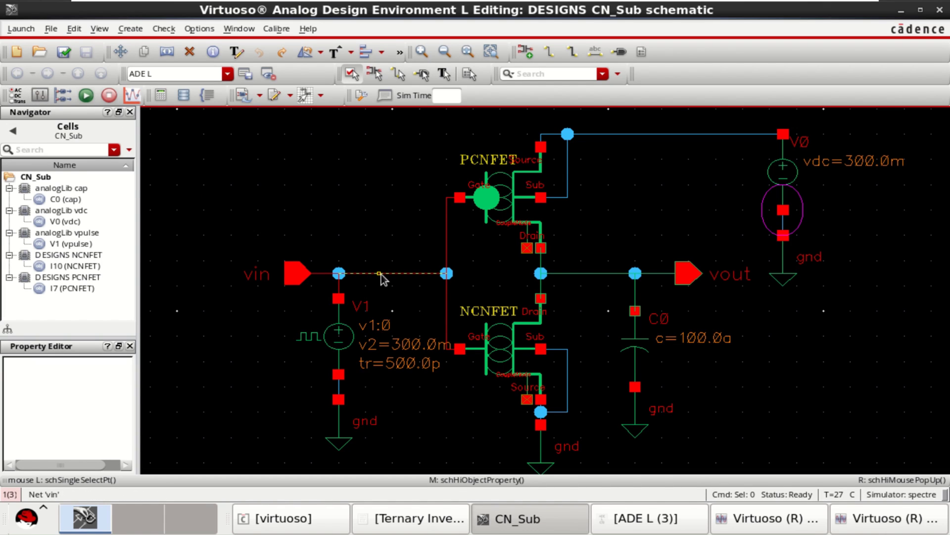
pyautogui.click(886, 518)
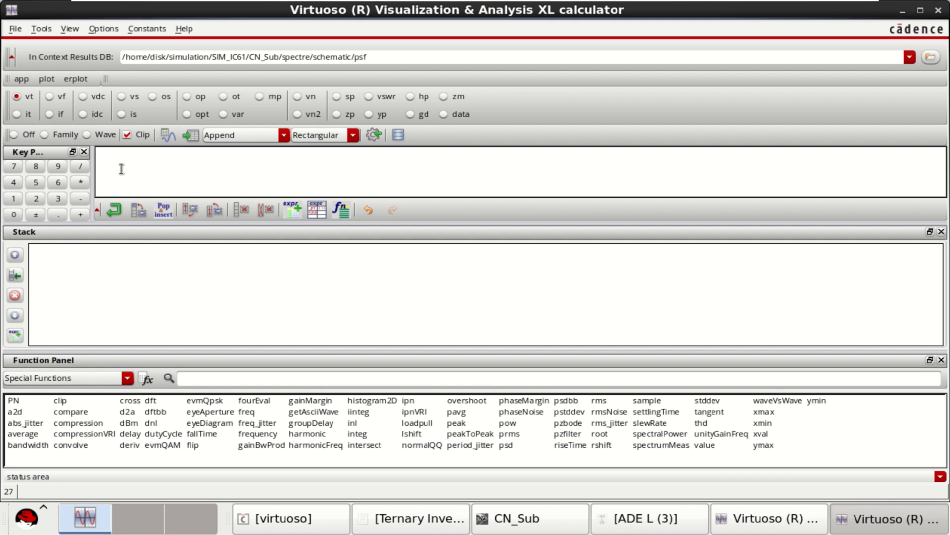
pyautogui.click(22, 130)
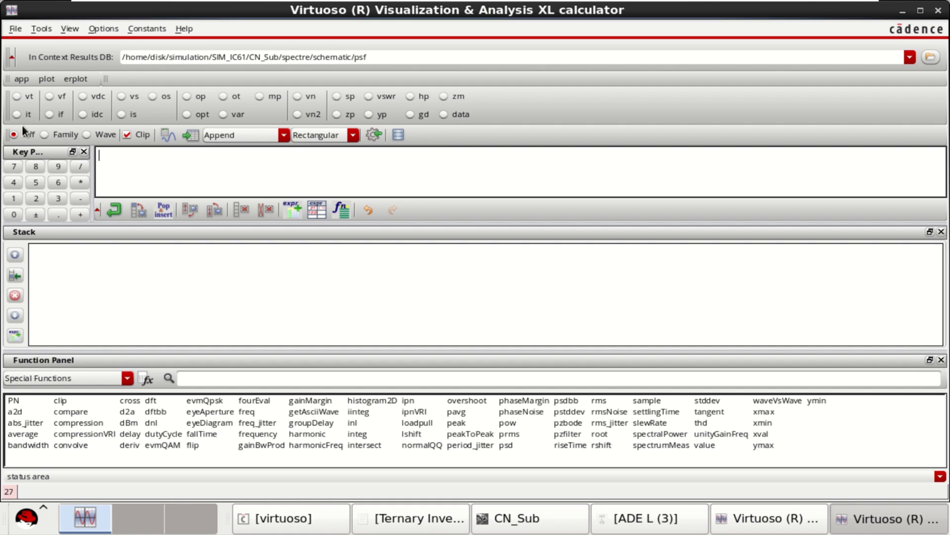
pyautogui.click(17, 97)
pyautogui.click(392, 280)
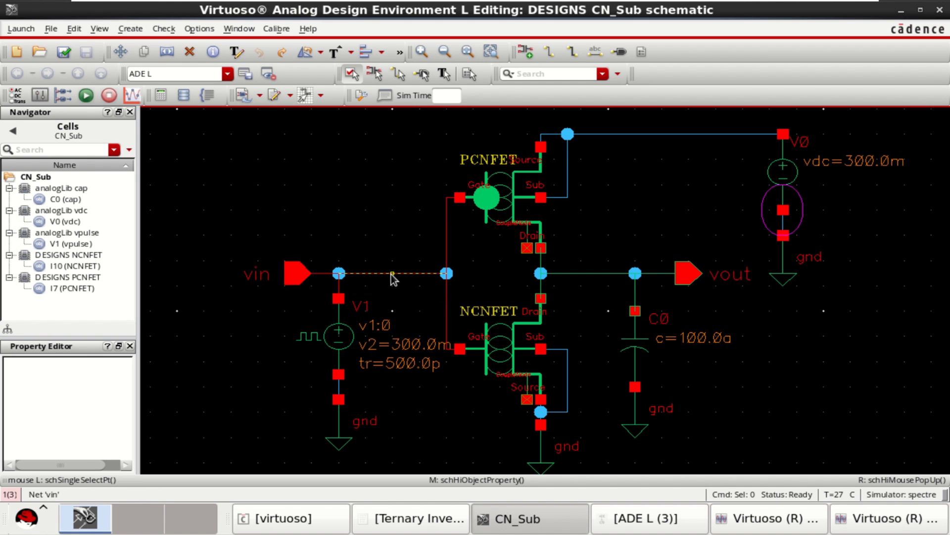
pyautogui.click(879, 528)
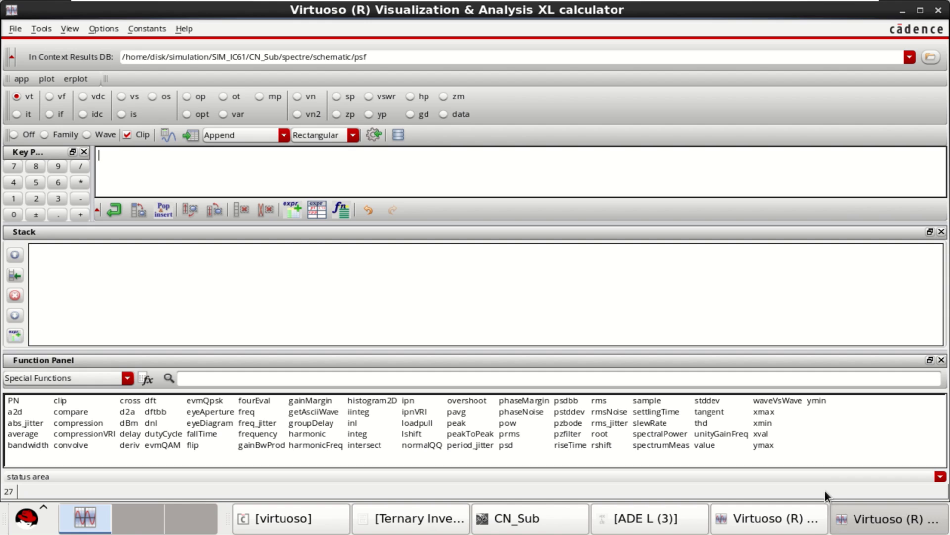
pyautogui.click(938, 11)
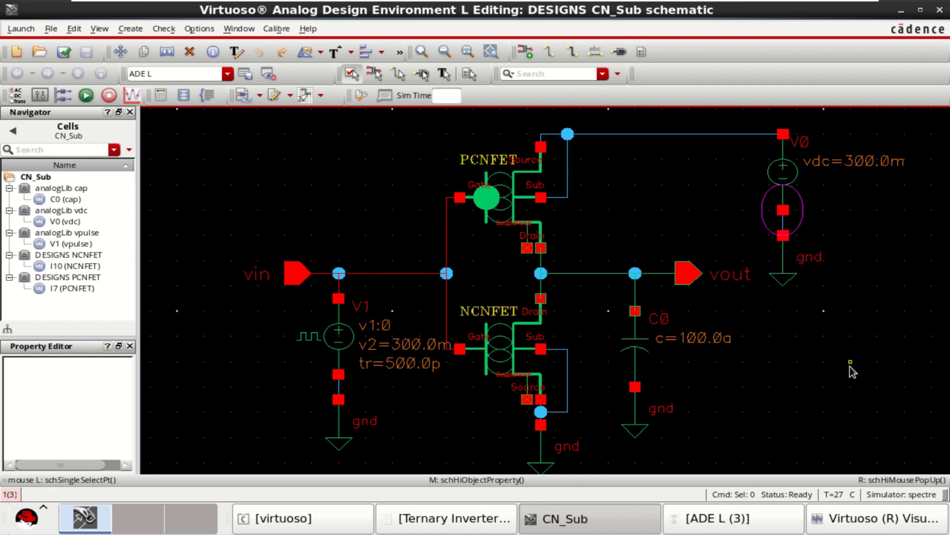
# - Reopen the Calculator, delete the default /vin expression, and fetch VT("/vin") from the vin net in the schematic
pyautogui.click(876, 519)
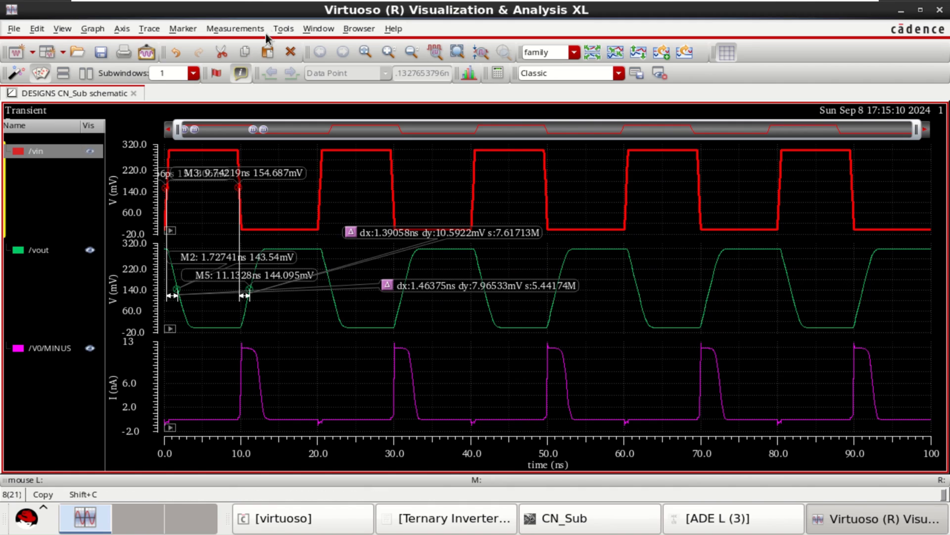
pyautogui.click(282, 28)
pyautogui.click(309, 51)
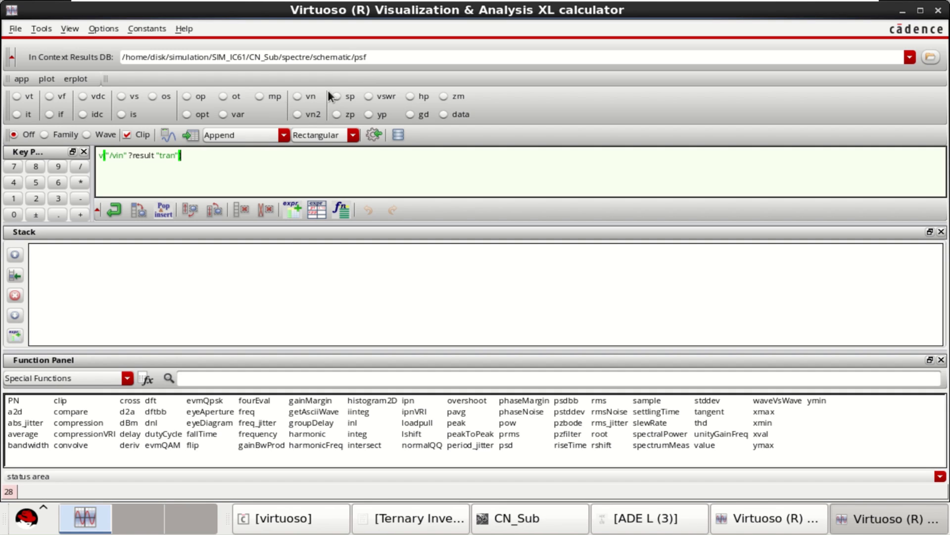
pyautogui.moveTo(202, 158); pyautogui.dragTo(51, 154)
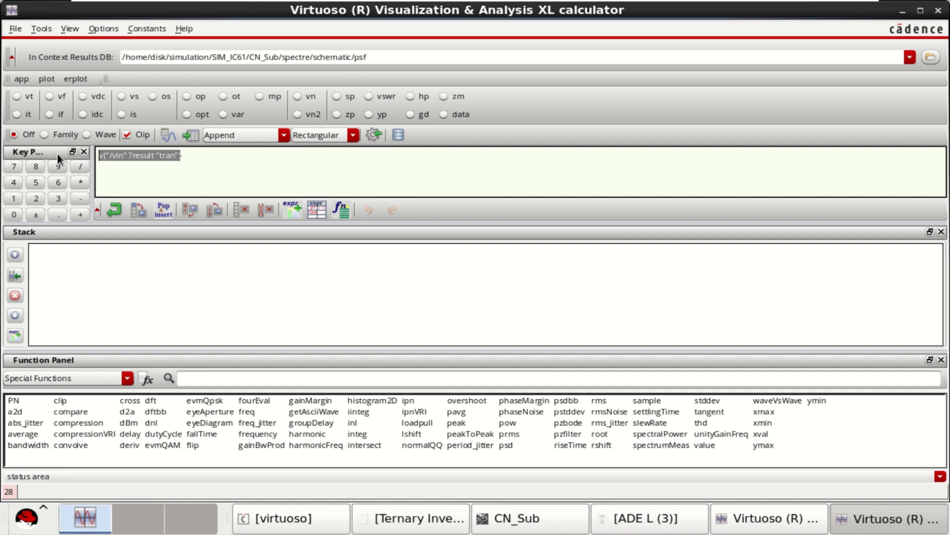
pyautogui.press('BackSpace')
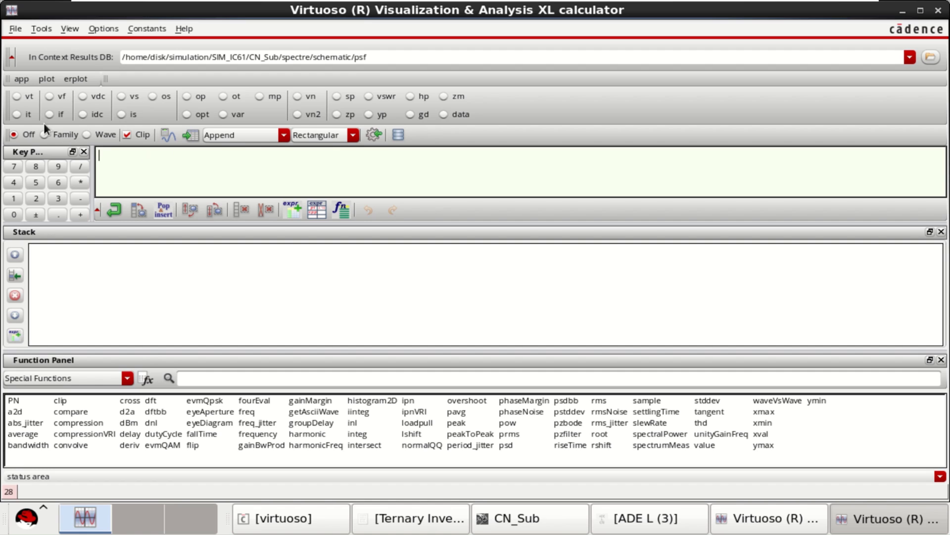
pyautogui.click(17, 97)
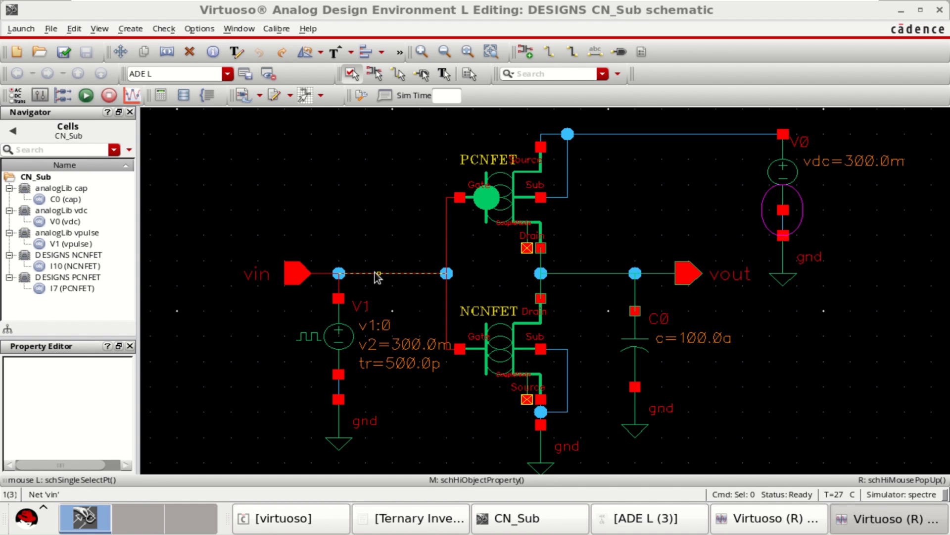
pyautogui.click(328, 273)
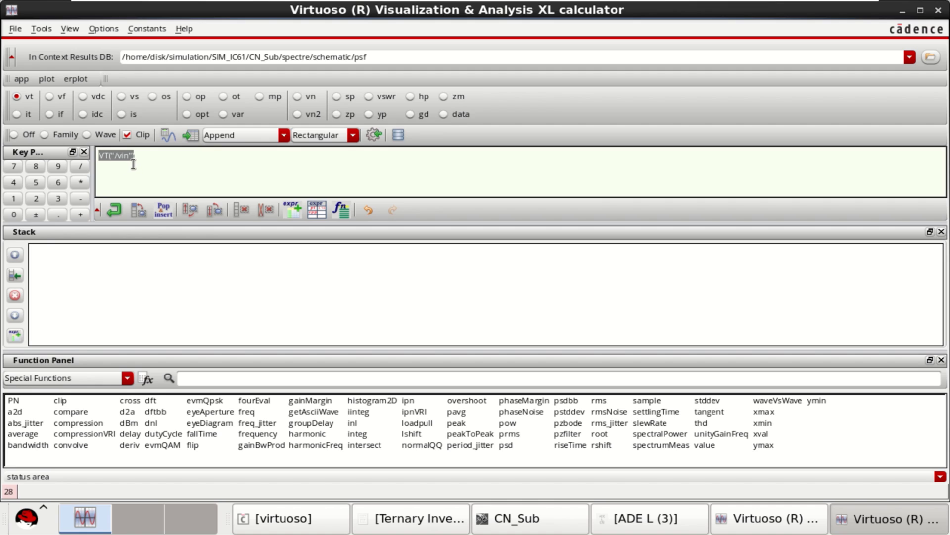
# - Find the delay function in the Calculator, open it with VT("/vin") as Signal1, and hide the Stack to enlarge its settings
pyautogui.click(206, 377)
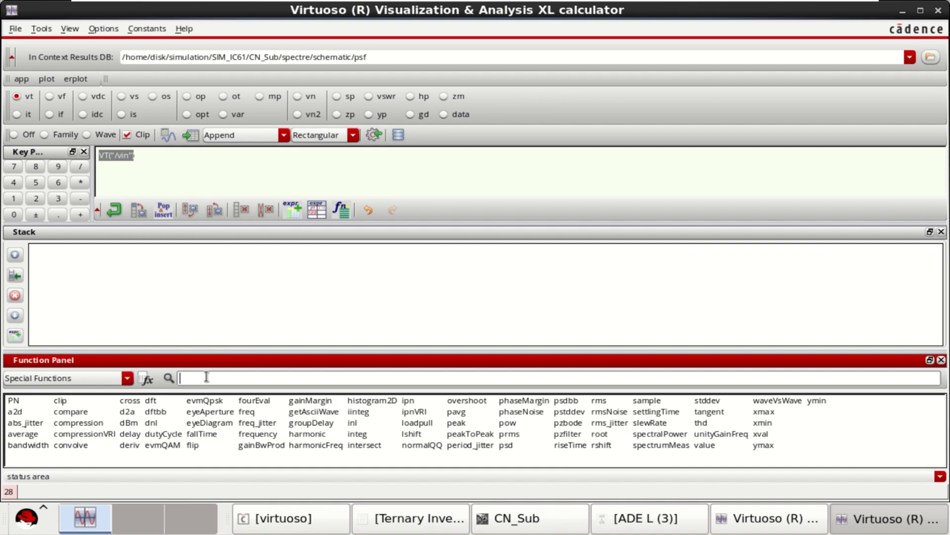
pyautogui.write('del')
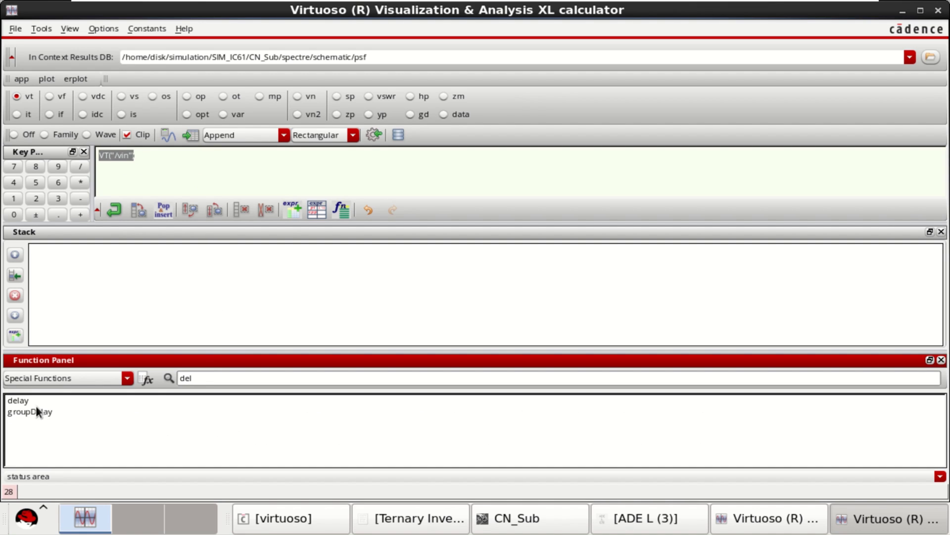
pyautogui.click(31, 400)
pyautogui.rightClick(468, 222)
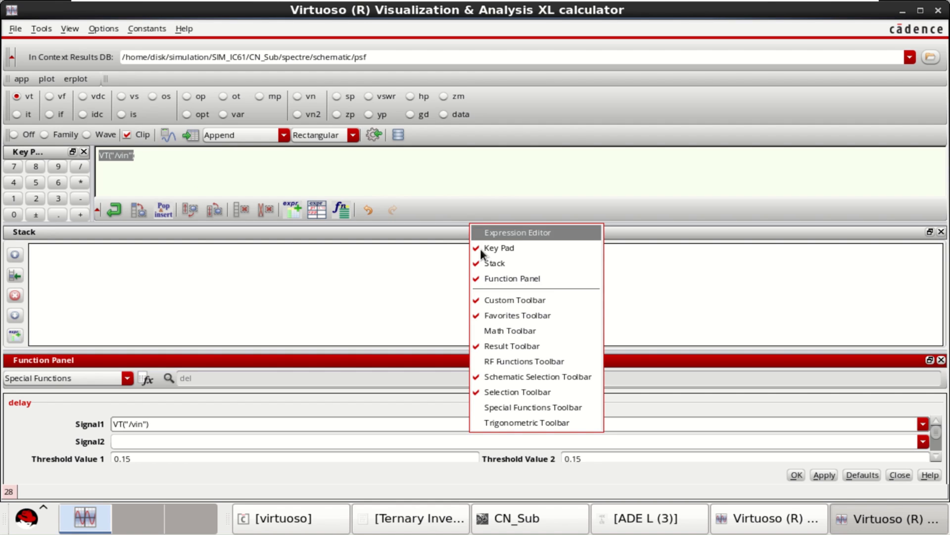
pyautogui.click(520, 262)
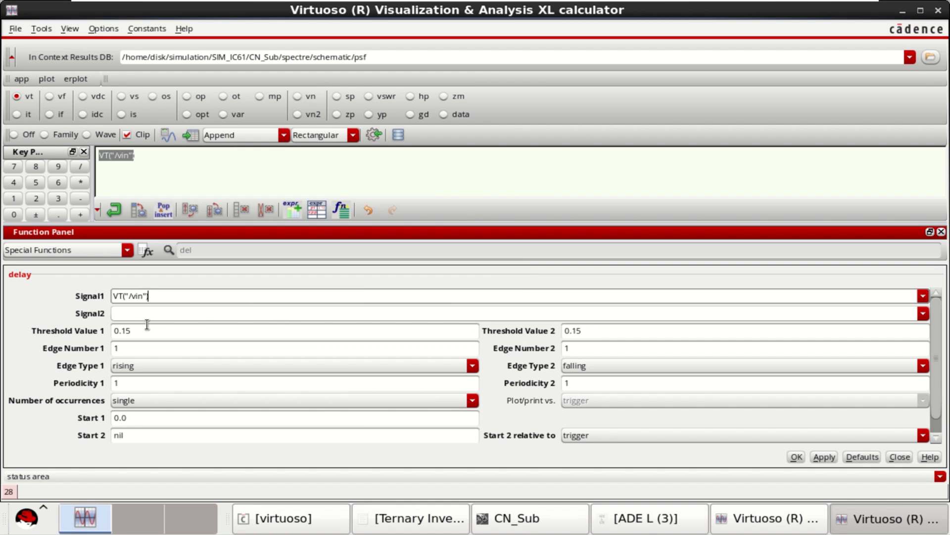
# - Copy the Signal1 expression into Signal2 of the delay function and edit it to VT("/vout")
pyautogui.click(157, 312)
pyautogui.moveTo(156, 296); pyautogui.dragTo(104, 297)
pyautogui.press('cmd+c')
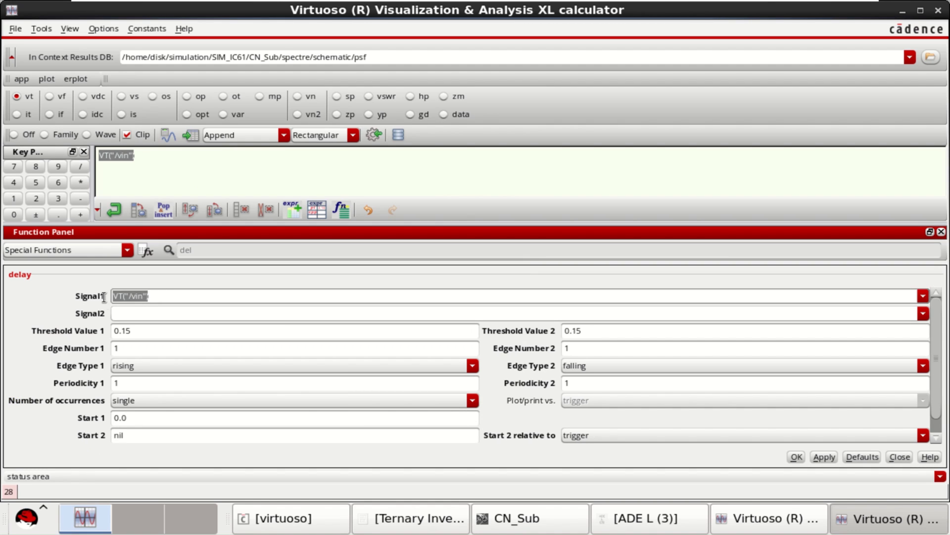
pyautogui.click(140, 313)
pyautogui.middleClick(147, 312)
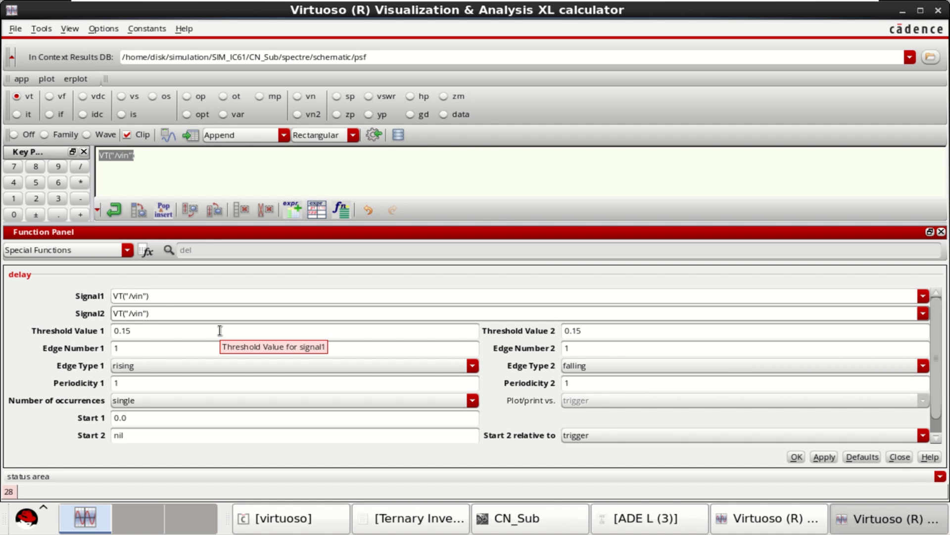
pyautogui.press('BackSpace')
pyautogui.write('out')
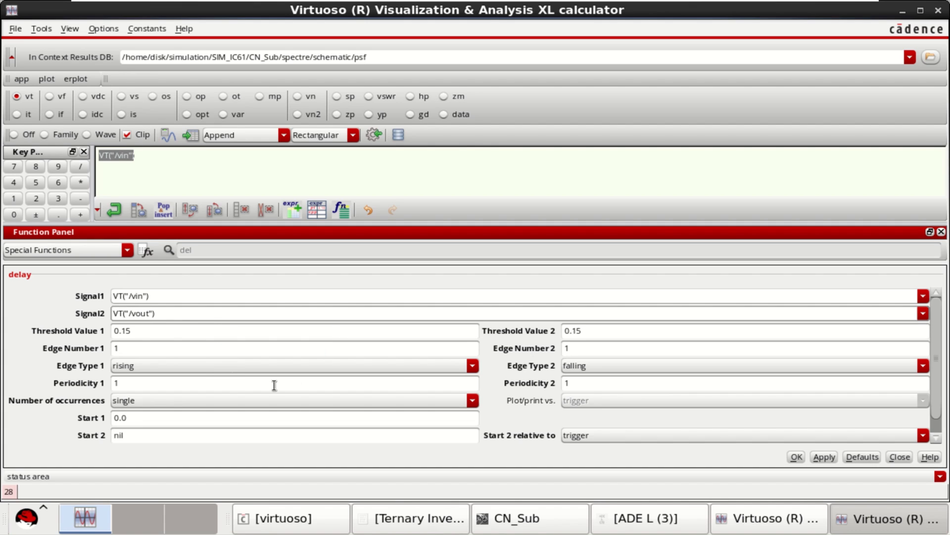
# - Set Edge Type 1 to falling and Edge Type 2 to rising, and generate the delay expression in the buffer
pyautogui.click(225, 366)
pyautogui.click(188, 390)
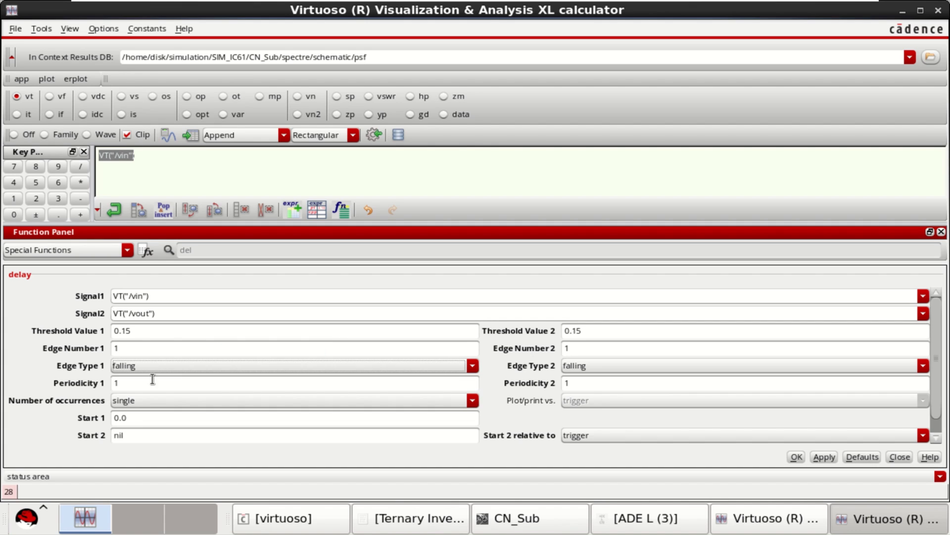
pyautogui.click(608, 367)
pyautogui.click(591, 382)
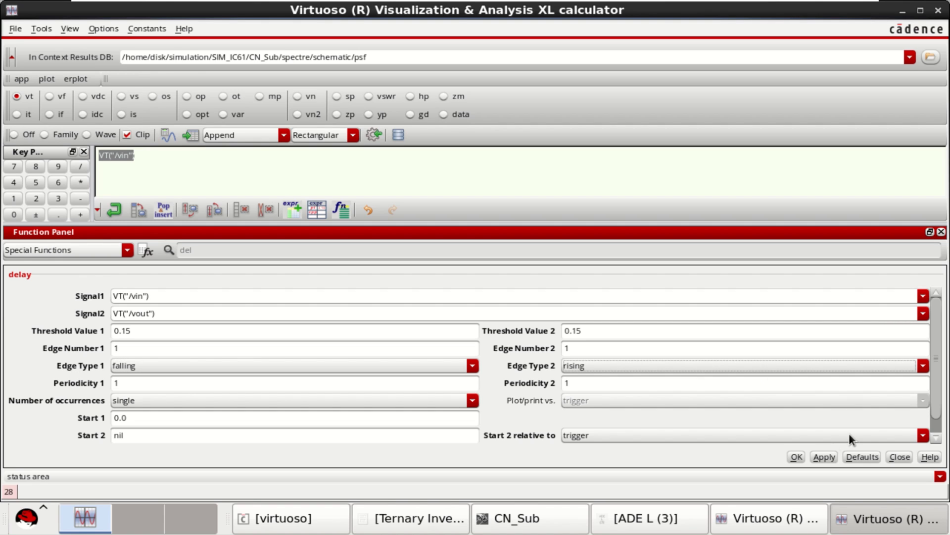
pyautogui.click(796, 456)
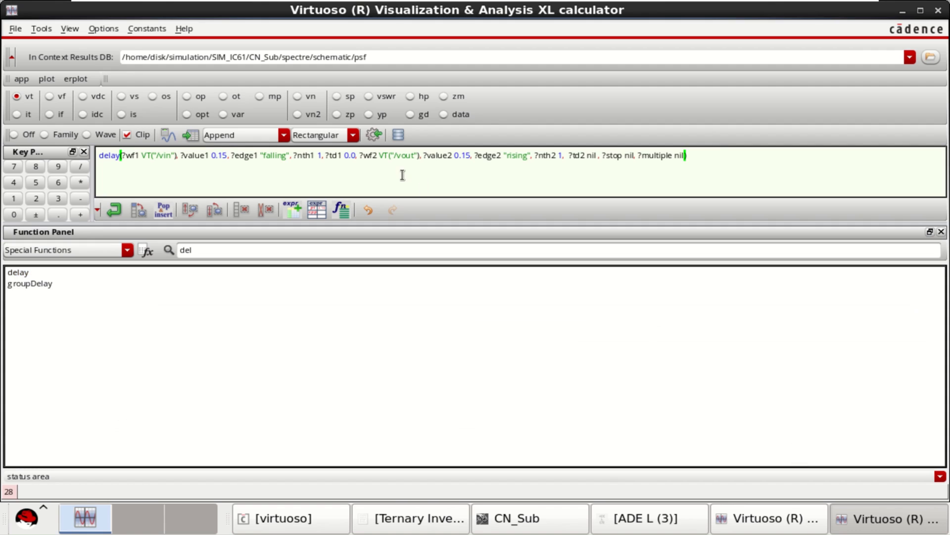
# - Evaluate the falling-to-rising delay expression in a results table, and send the expression to the ADE L outputs
pyautogui.click(192, 137)
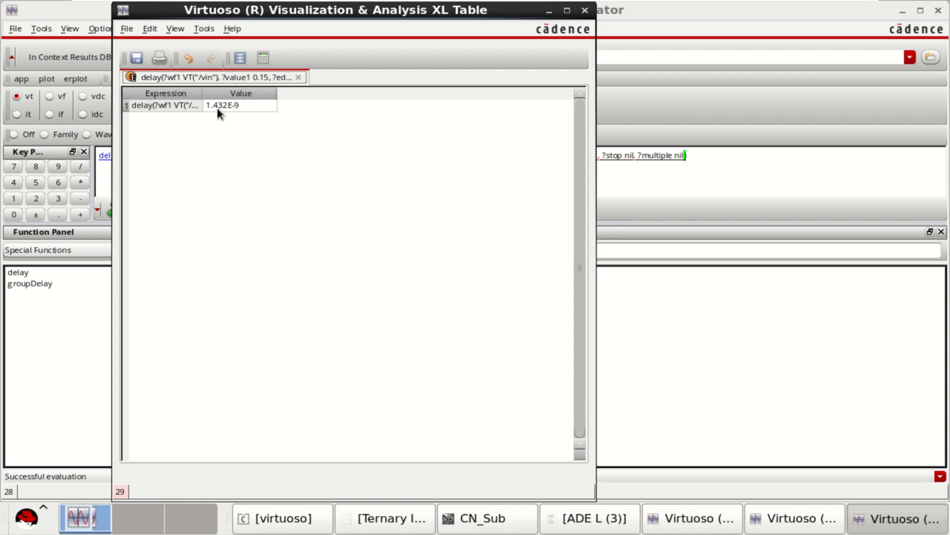
pyautogui.click(585, 11)
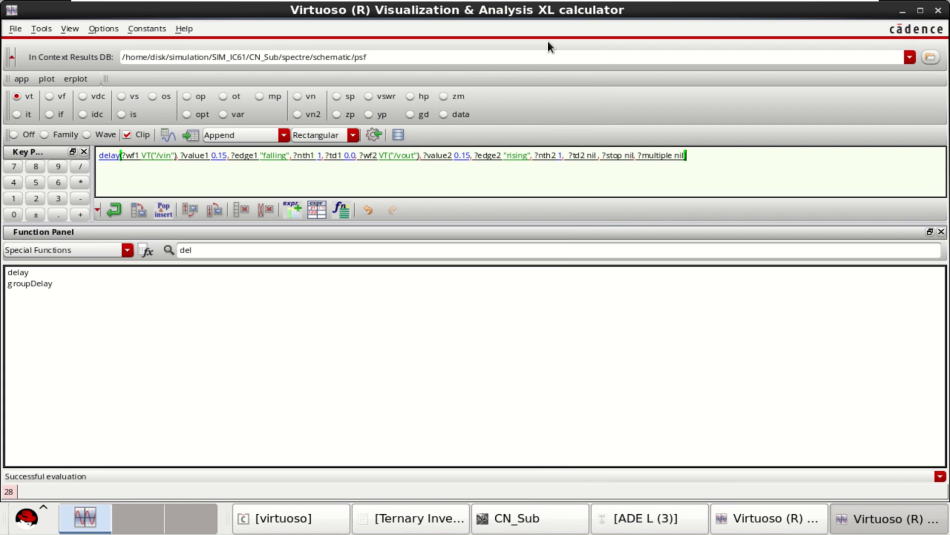
pyautogui.click(373, 134)
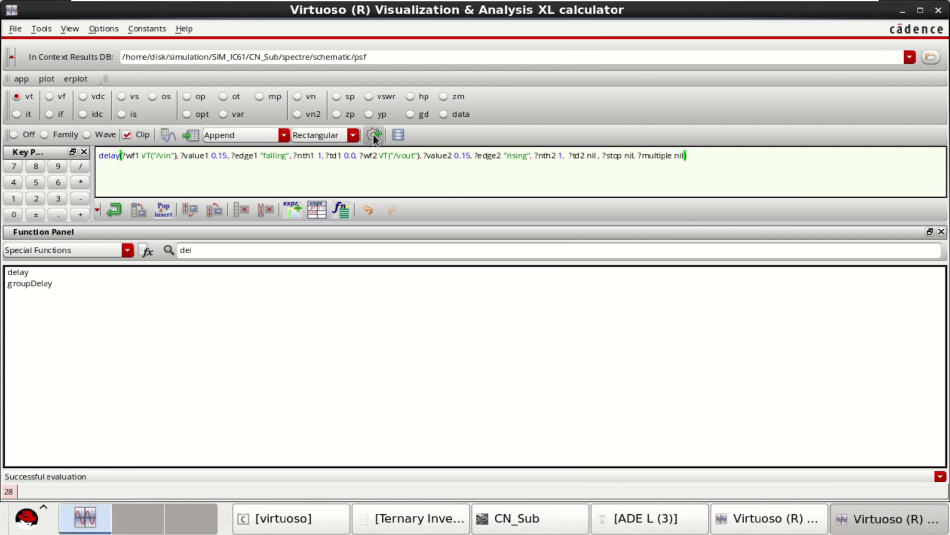
pyautogui.click(937, 11)
pyautogui.click(738, 518)
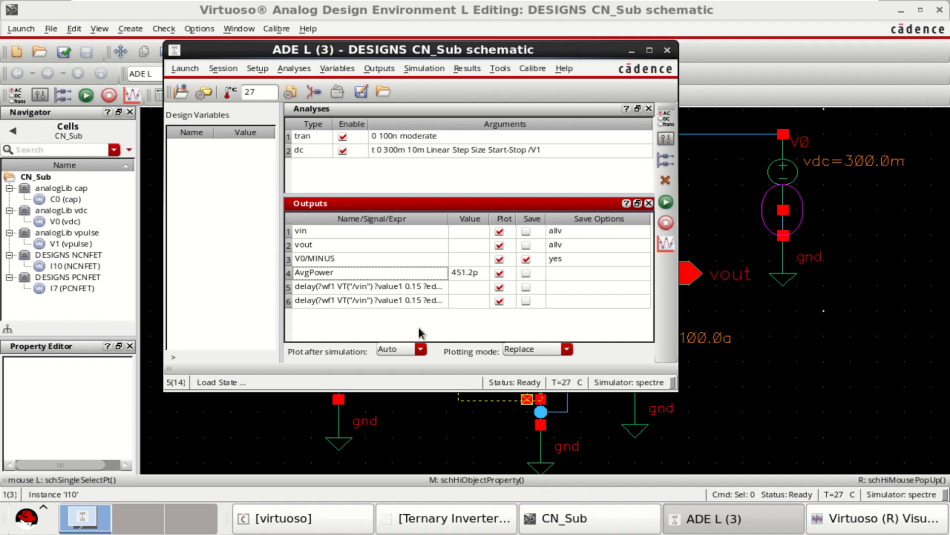
# - Widen the output name column in ADE L and name the delay output with the rising first edge tpdf
pyautogui.moveTo(449, 218); pyautogui.dragTo(484, 220)
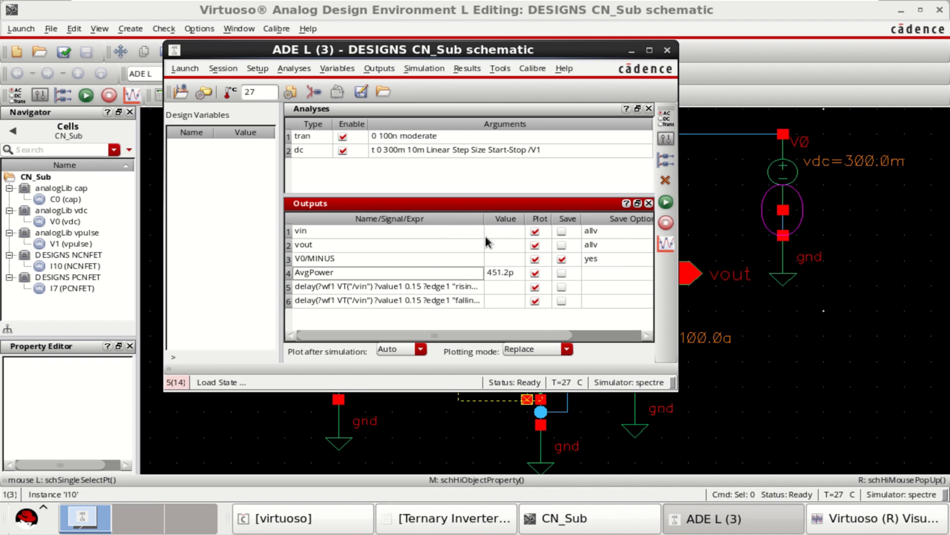
pyautogui.rightClick(412, 287)
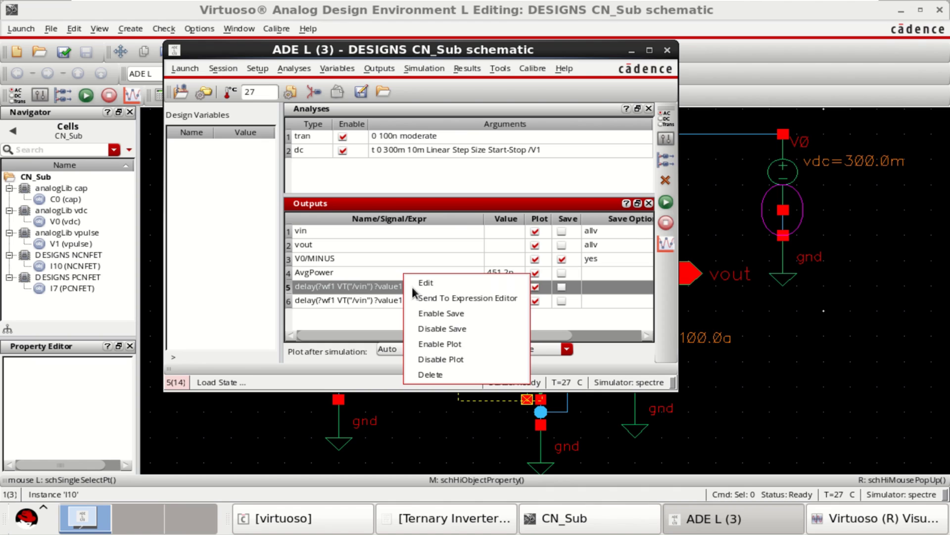
pyautogui.click(442, 283)
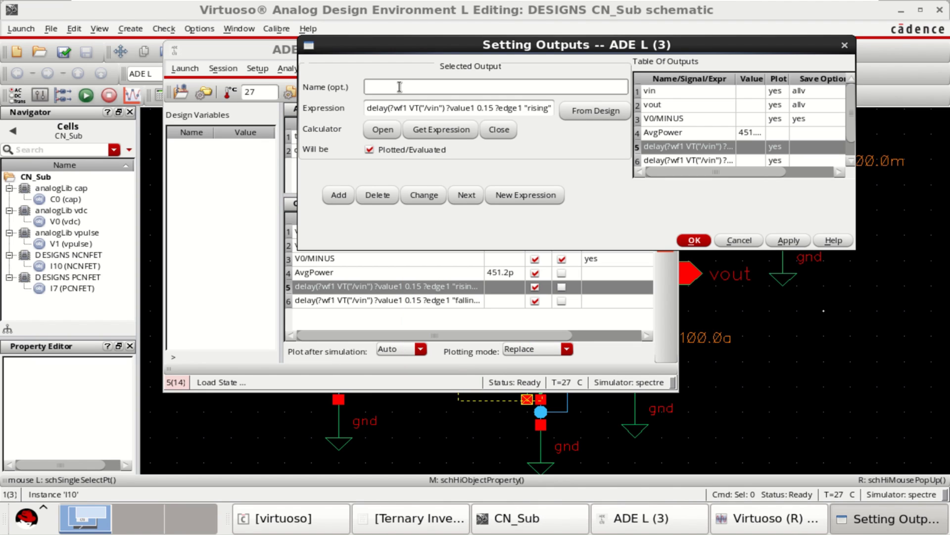
pyautogui.write('tpdf')
pyautogui.click(694, 240)
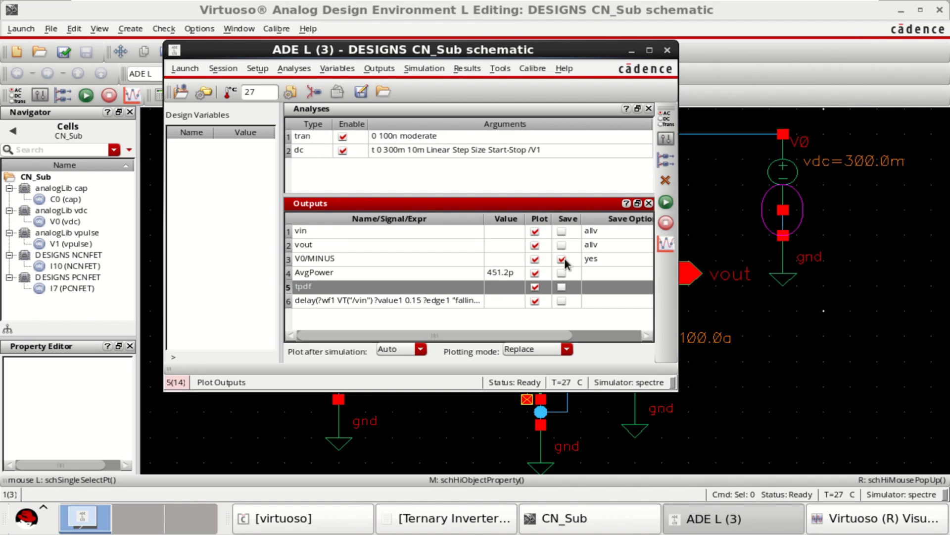
# - Name the delay output with the falling first edge tpdr
pyautogui.click(402, 301)
pyautogui.rightClick(418, 298)
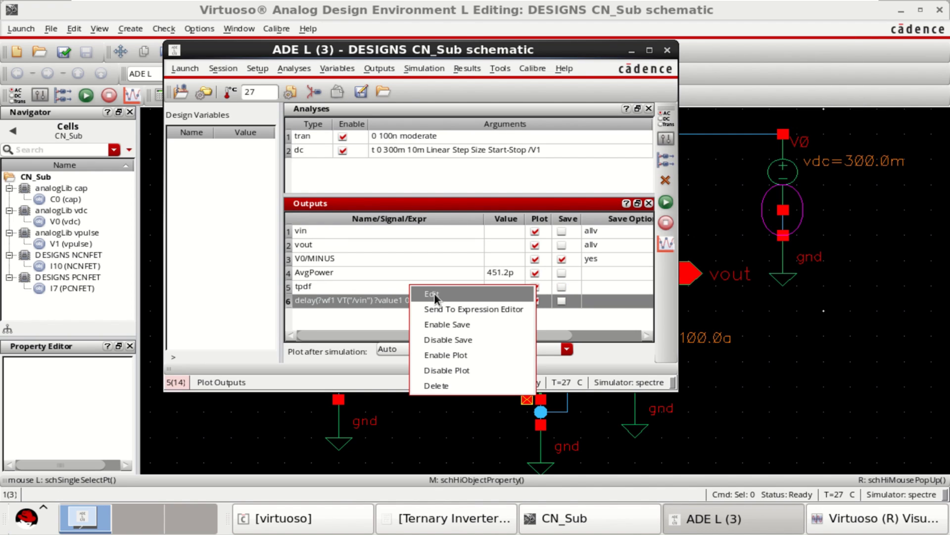
pyautogui.click(434, 293)
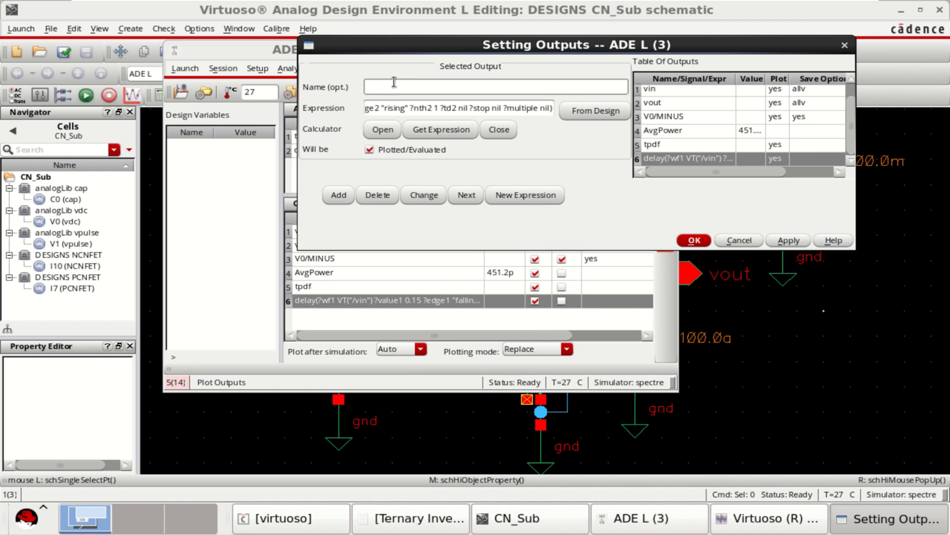
pyautogui.write('tp')
pyautogui.write('df')
pyautogui.click(695, 240)
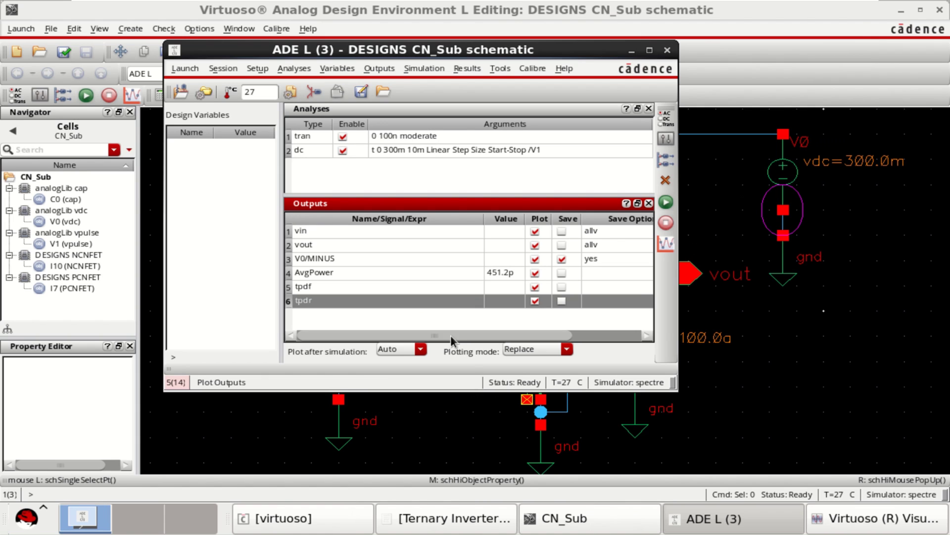
pyautogui.click(436, 320)
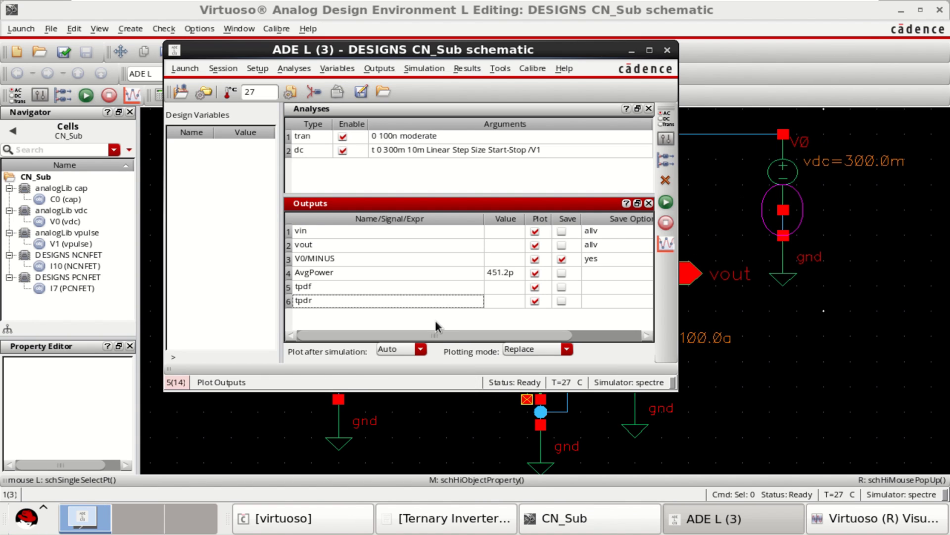
# - Add a new output named tpd with the expression (tpdr+tpdf)/2
pyautogui.rightClick(415, 306)
pyautogui.click(453, 313)
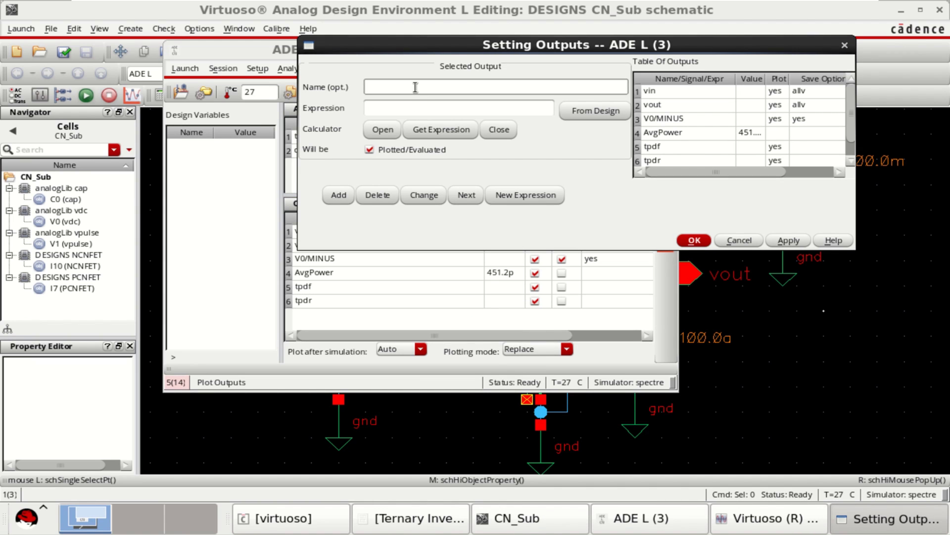
pyautogui.write('tpd')
pyautogui.click(404, 102)
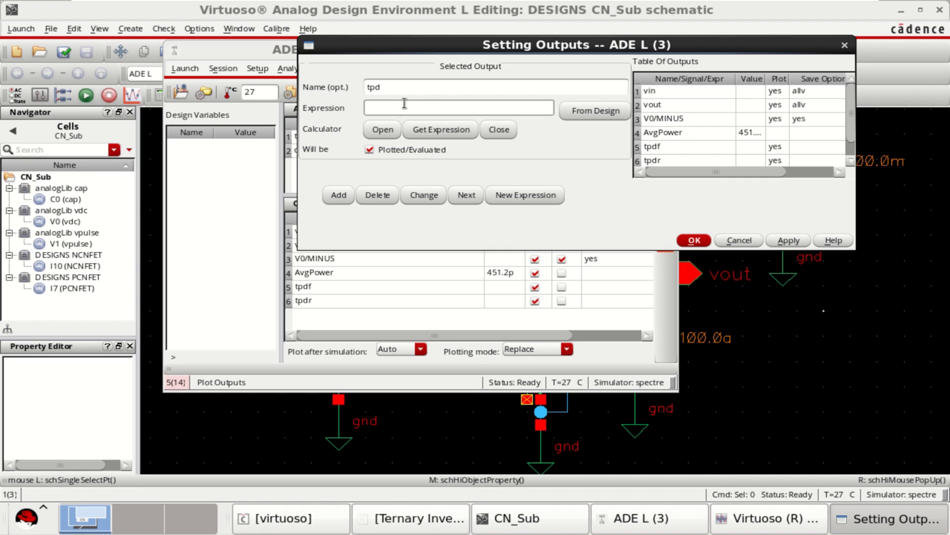
pyautogui.write('(tpdr+tpdf)/2')
pyautogui.click(693, 240)
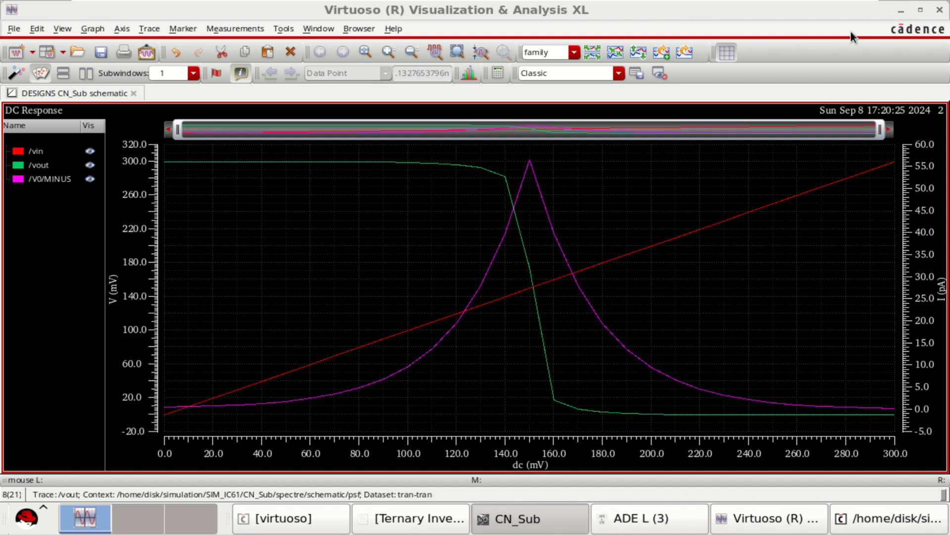
# - Minimize the waveform window, return to ADE L, and read the values of the AvgPower, tpdf, tpdr and tpd outputs
pyautogui.click(900, 11)
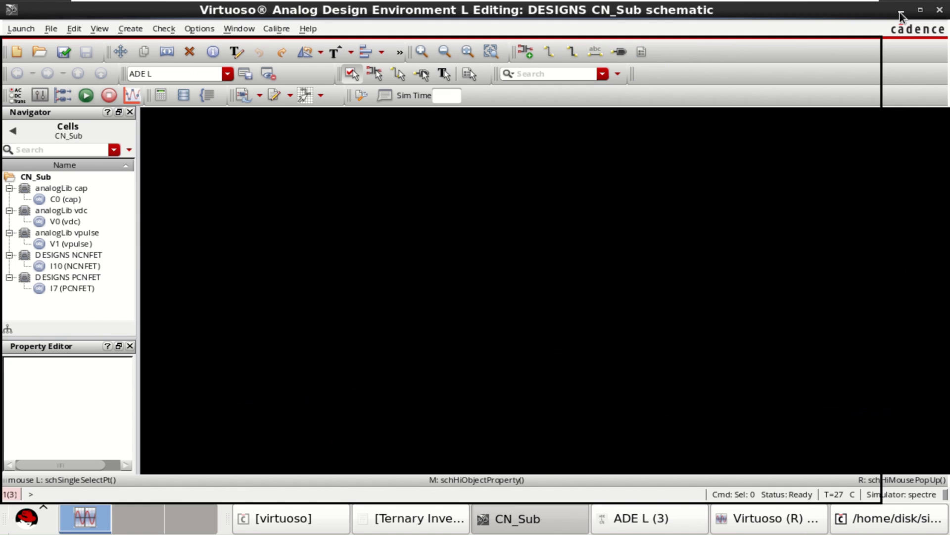
pyautogui.click(677, 518)
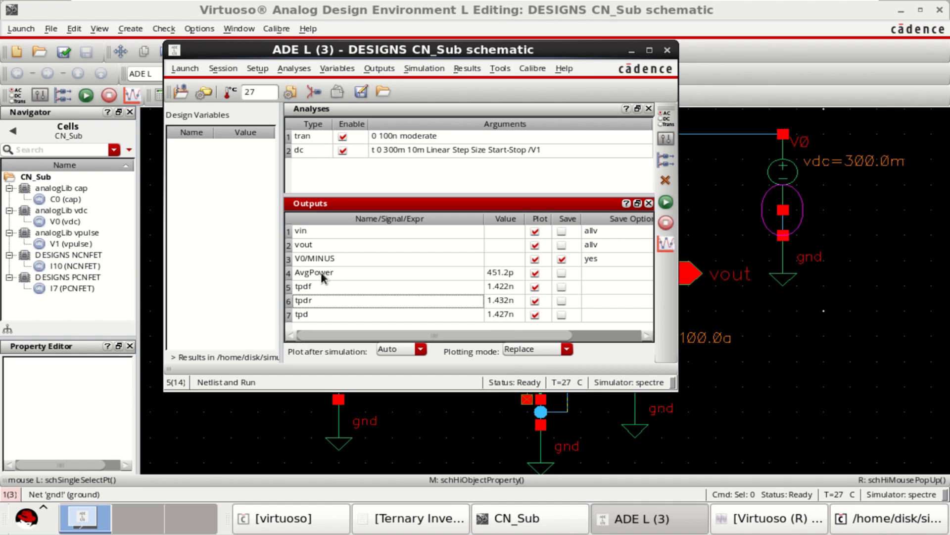
pyautogui.click(369, 272)
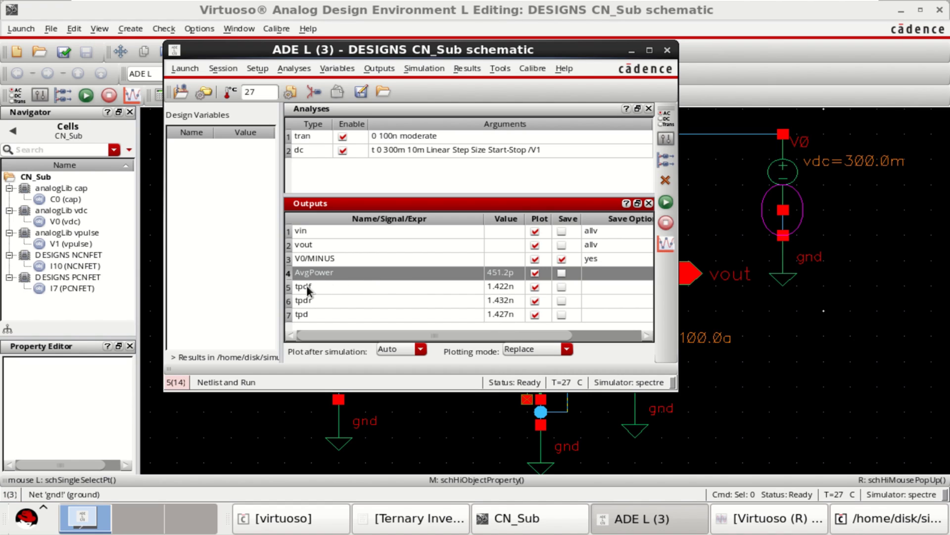
pyautogui.click(302, 312)
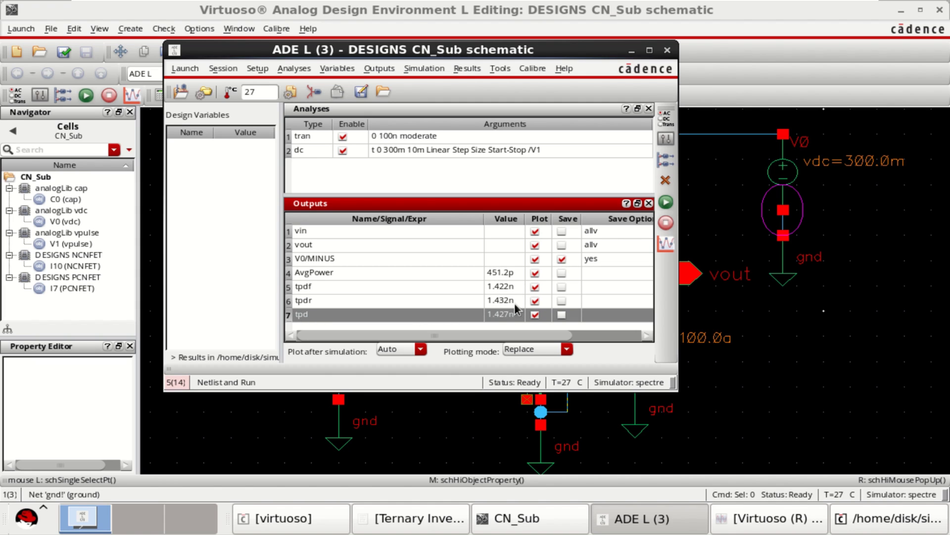